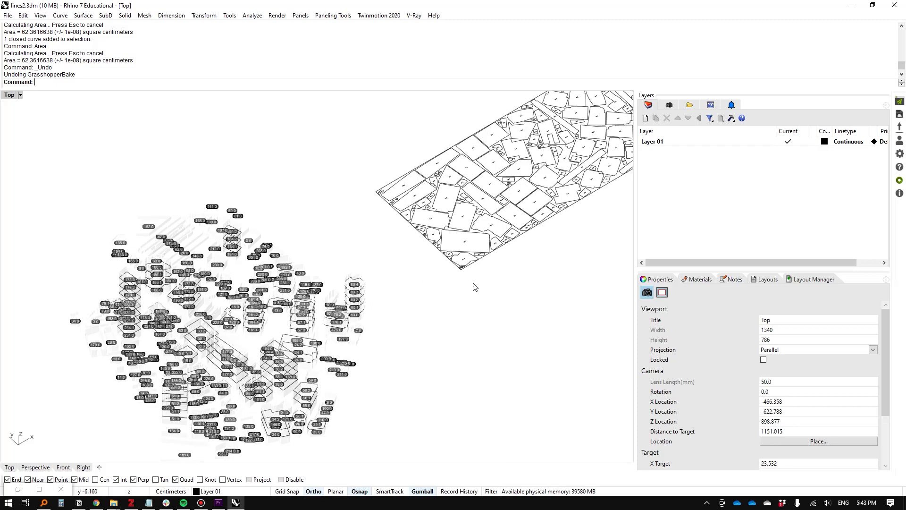
# Examine the labelled building floor outlines and the packed sheets of numbered pieces beside the model.
pyautogui.moveTo(390, 329); pyautogui.dragTo(376, 293, button='right')
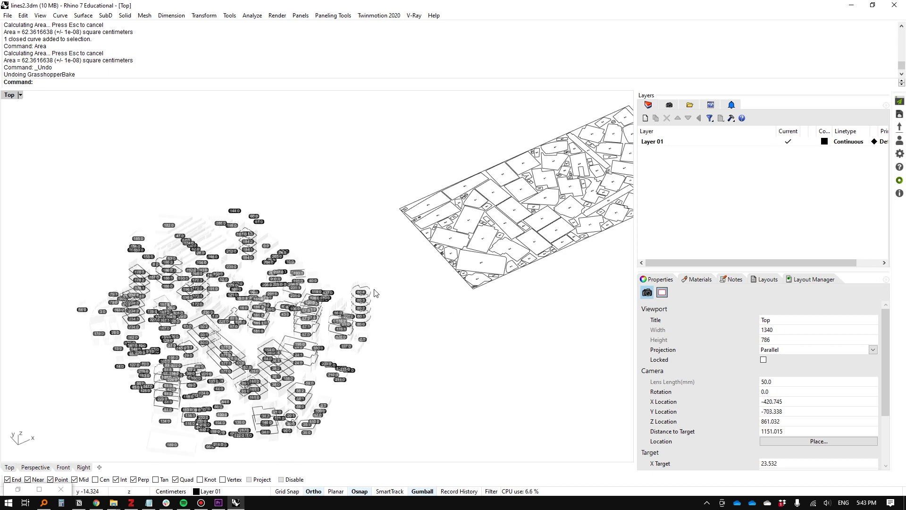
pyautogui.moveTo(293, 358); pyautogui.dragTo(301, 295, button='right')
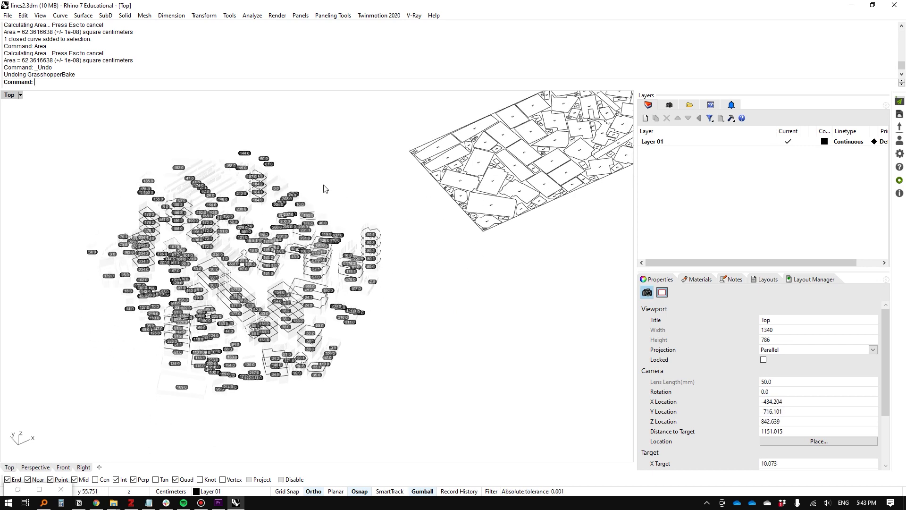
pyautogui.moveTo(436, 217); pyautogui.dragTo(363, 267, button='right')
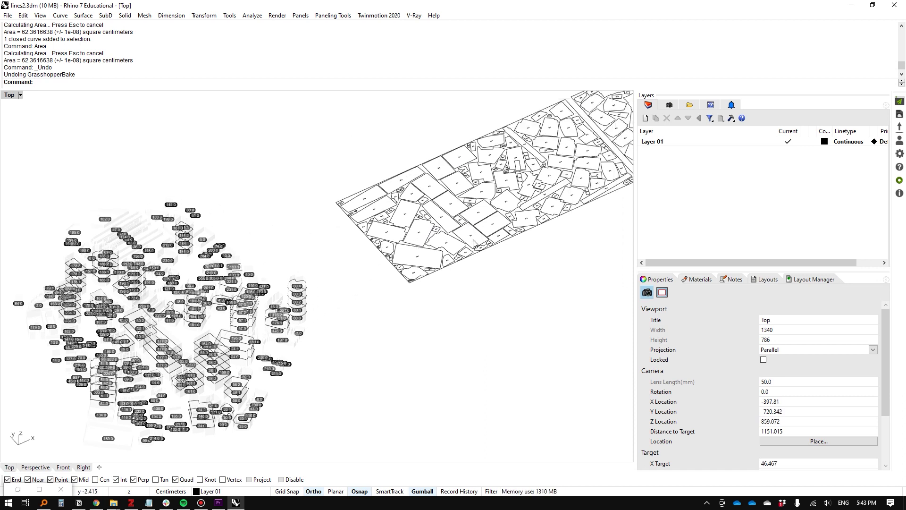
pyautogui.scroll(-5, 475, 241)
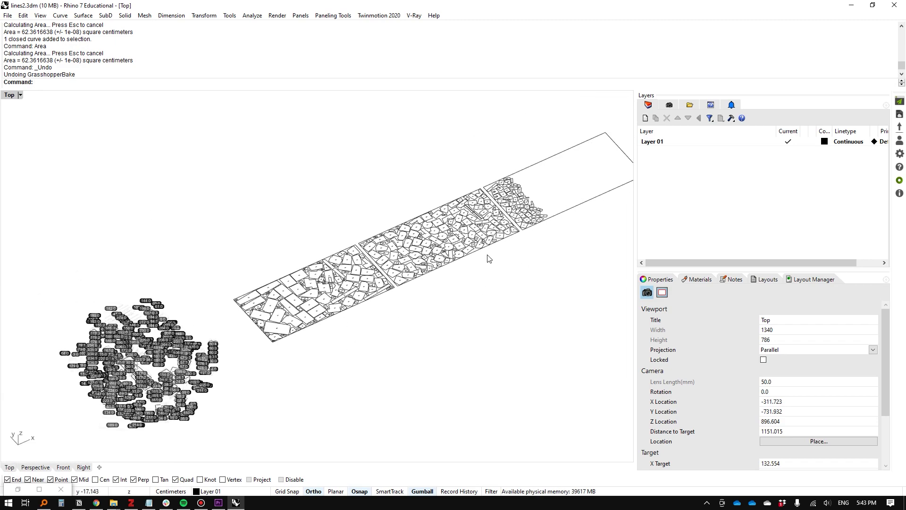
pyautogui.scroll(10, 284, 341)
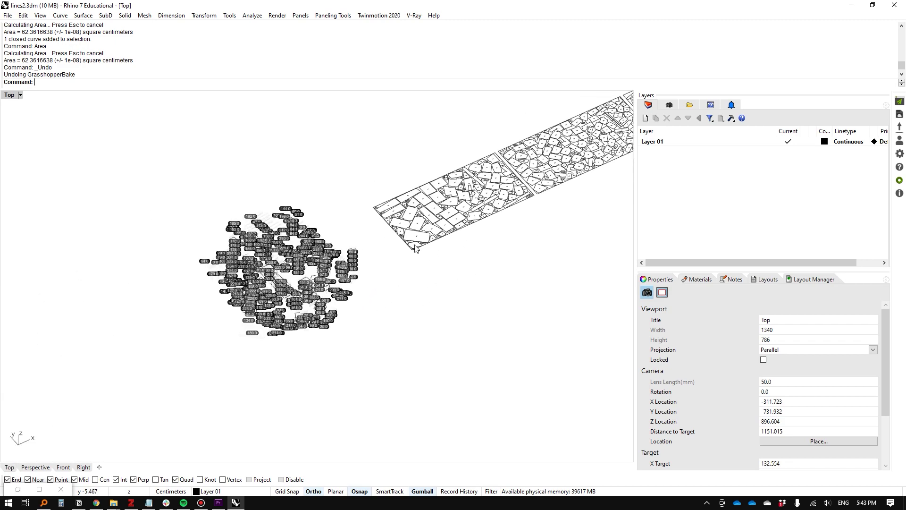
pyautogui.scroll(-10, 329, 321)
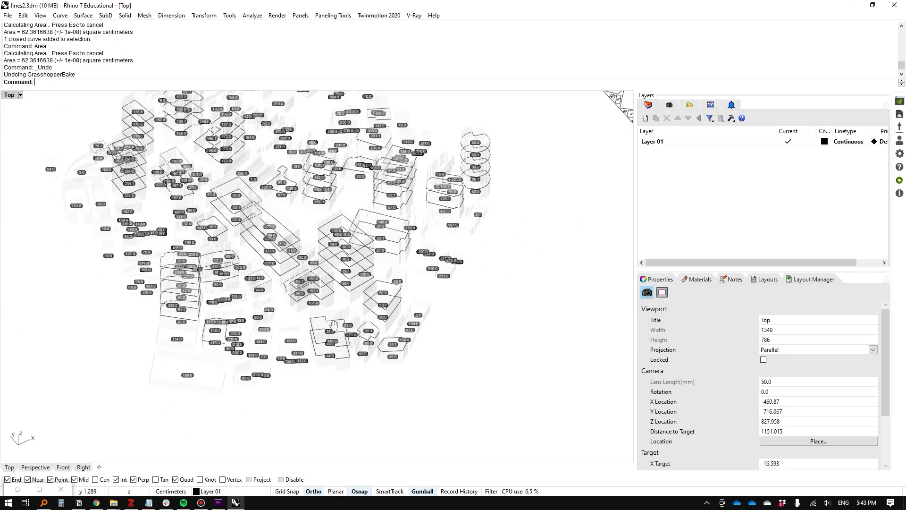
pyautogui.moveTo(566, 155); pyautogui.dragTo(265, 276, button='right')
pyautogui.scroll(15, 431, 293)
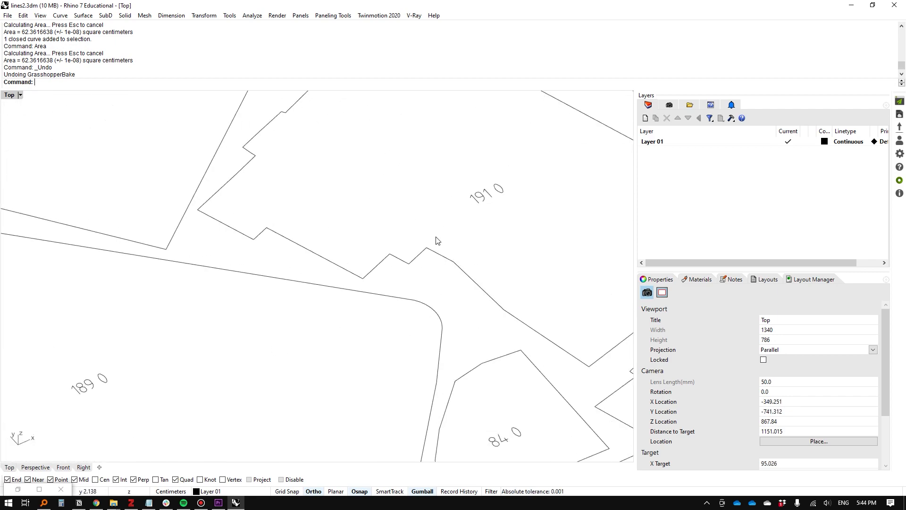
pyautogui.scroll(-10, 438, 265)
# Examine the floor number labels stacked up the round tower at the edge of the building model.
pyautogui.scroll(12, 357, 254)
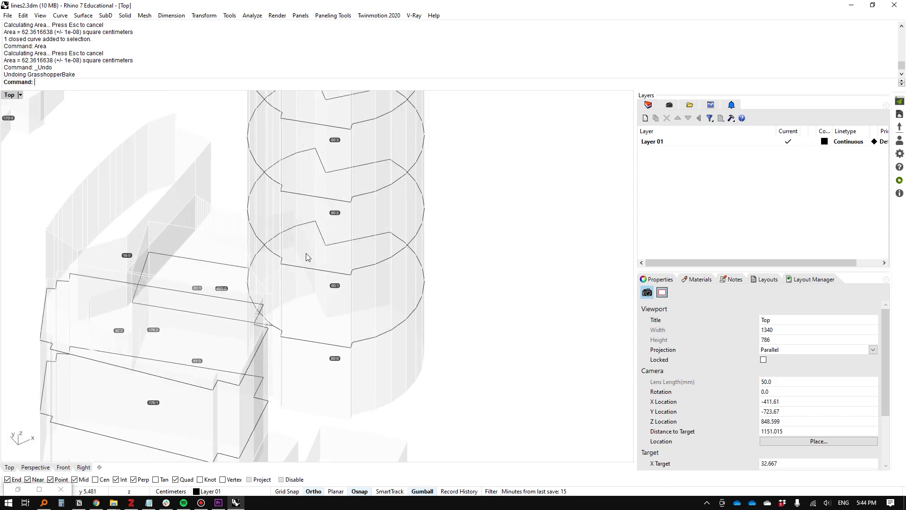
pyautogui.scroll(4, 332, 362)
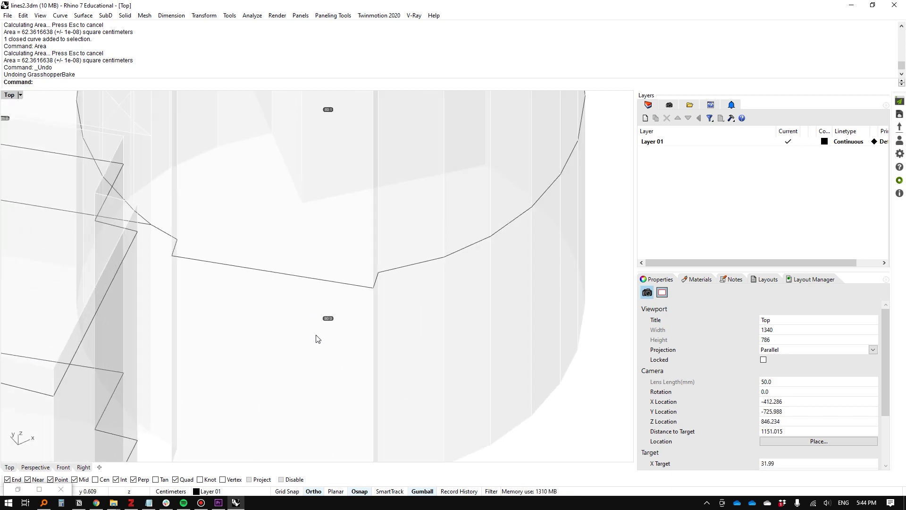
pyautogui.scroll(-2, 332, 347)
pyautogui.moveTo(330, 325); pyautogui.dragTo(307, 435, button='right')
pyautogui.moveTo(328, 215); pyautogui.dragTo(337, 311, button='right')
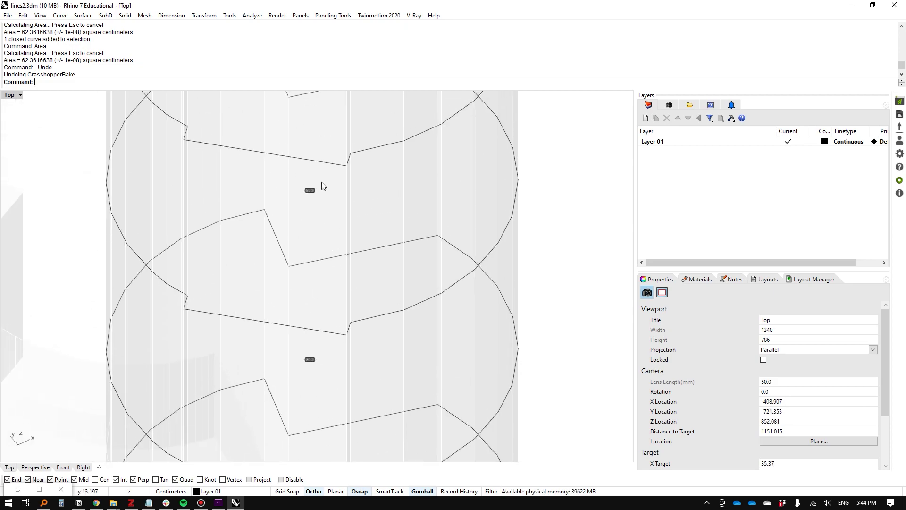
pyautogui.moveTo(332, 131); pyautogui.dragTo(339, 263, button='right')
pyautogui.scroll(-10, 341, 232)
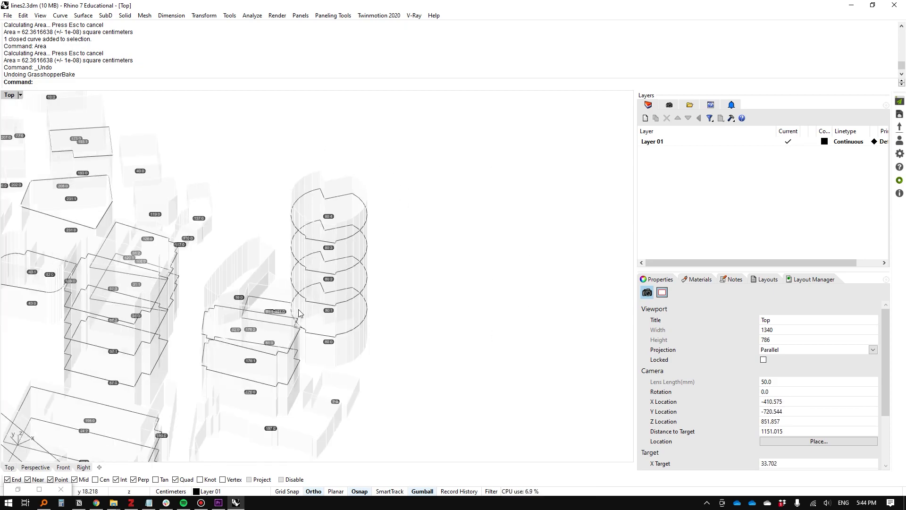
pyautogui.scroll(4, 354, 328)
# Examine how the numbered floor outlines are nested across the row of rectangular sheets.
pyautogui.moveTo(279, 263)
pyautogui.keyDown('shift'); pyautogui.mouseDown(button='right')
pyautogui.moveTo(303, 295)
pyautogui.moveTo(271, 255)
pyautogui.mouseUp(button='right'); pyautogui.keyUp('shift')
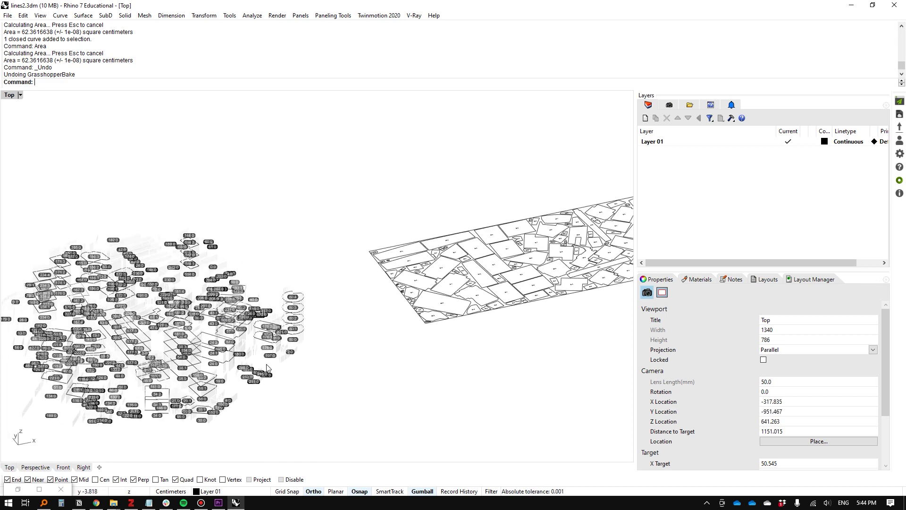
pyautogui.keyDown('shift'); pyautogui.moveTo(440, 310); pyautogui.dragTo(288, 326, button='right'); pyautogui.keyUp('shift')
pyautogui.scroll(4, 296, 309)
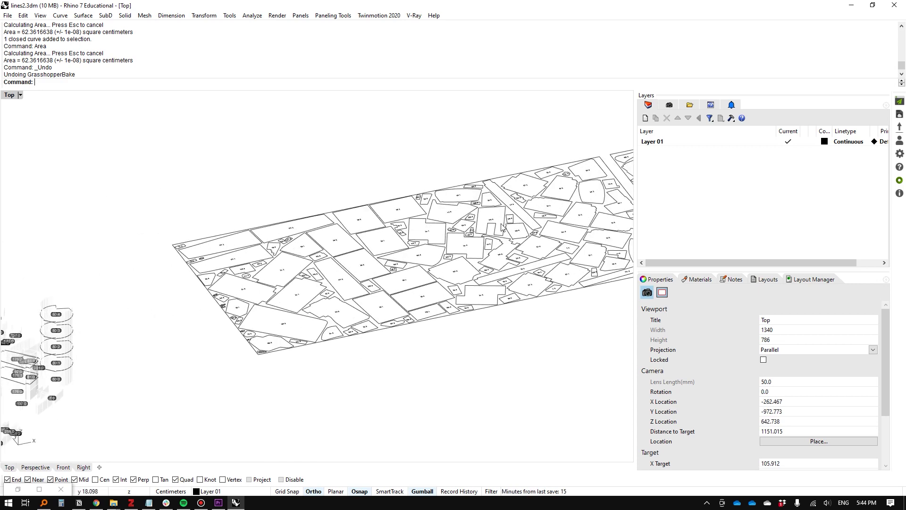
pyautogui.moveTo(438, 256); pyautogui.dragTo(319, 281, button='right')
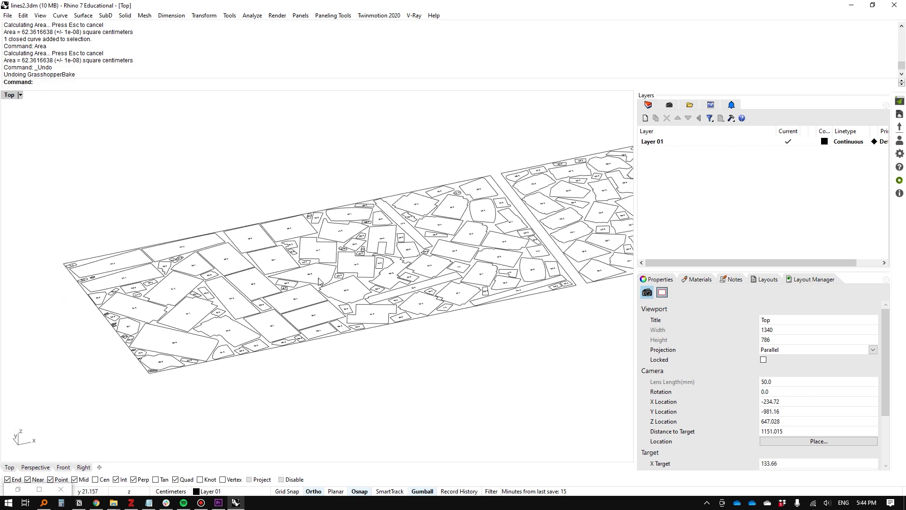
pyautogui.scroll(-2, 304, 324)
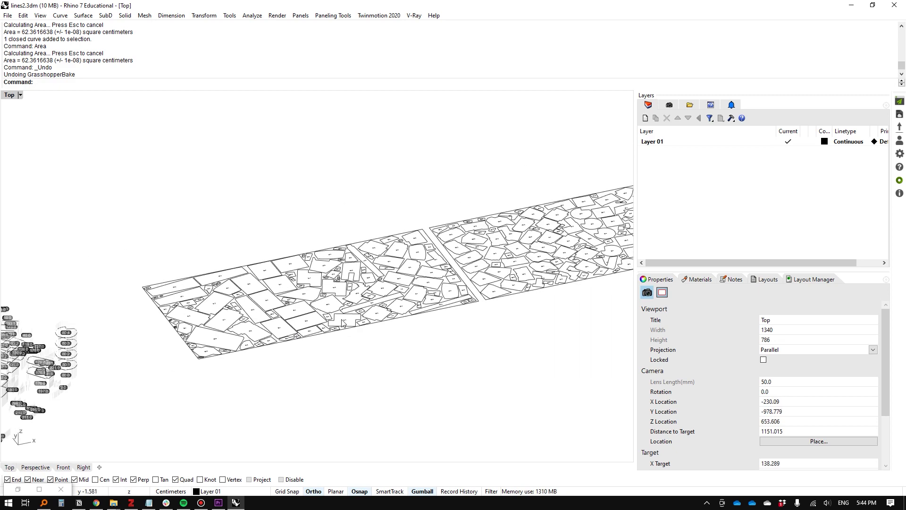
pyautogui.scroll(-1, 328, 327)
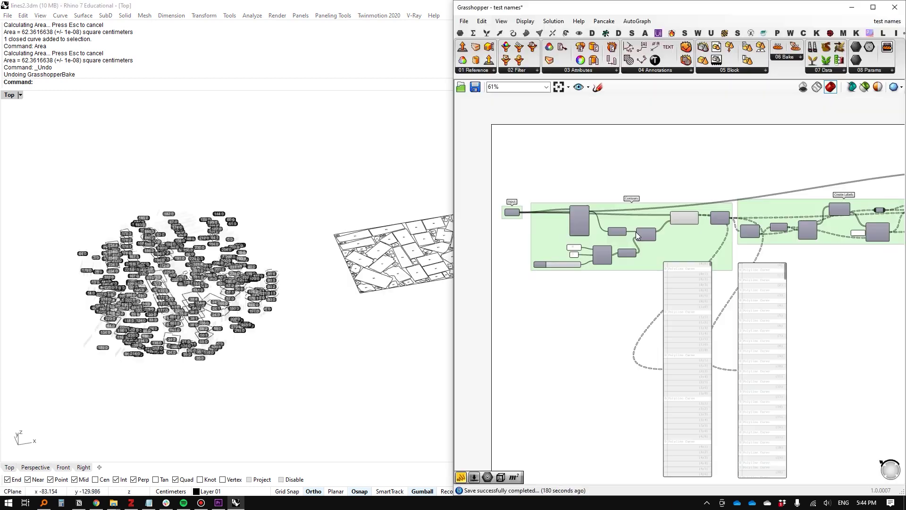
# Switch to the Grasshopper definition and limit the preview to selected components around the Input group.
pyautogui.moveTo(514, 204); pyautogui.dragTo(632, 182, button='right')
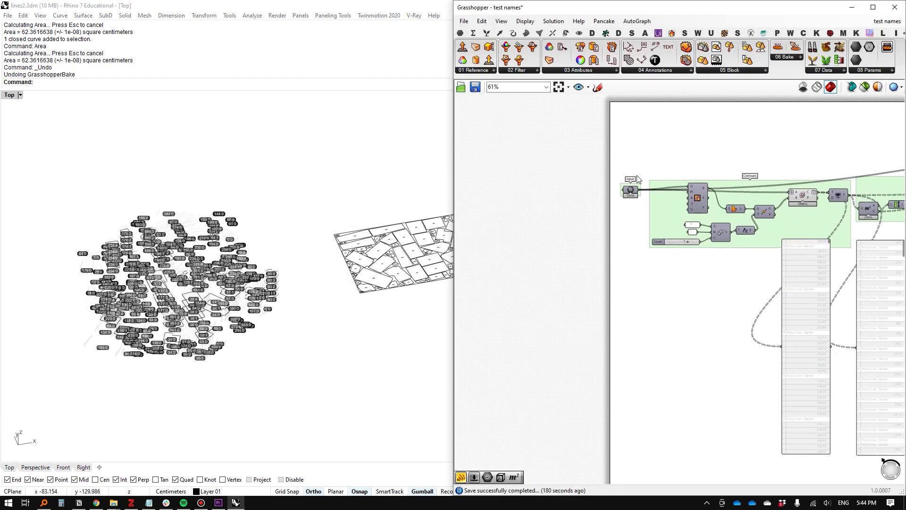
pyautogui.scroll(4, 633, 184)
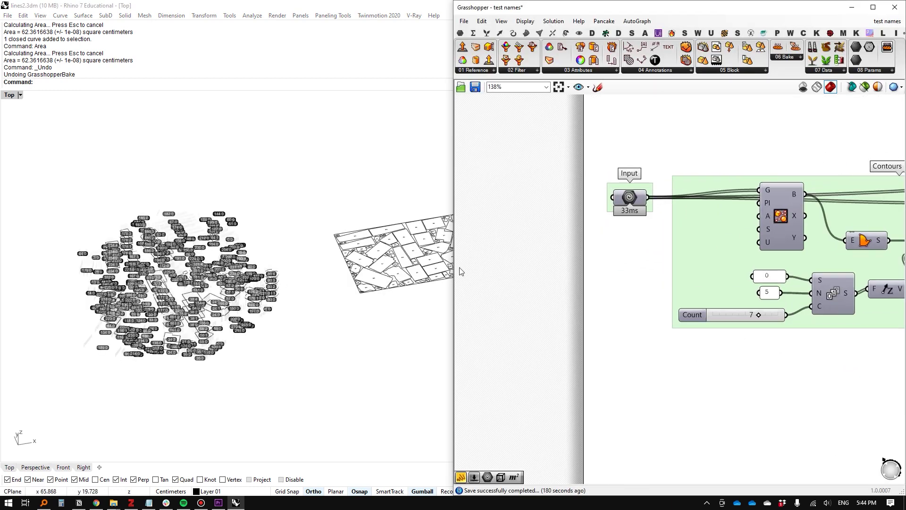
pyautogui.click(865, 91)
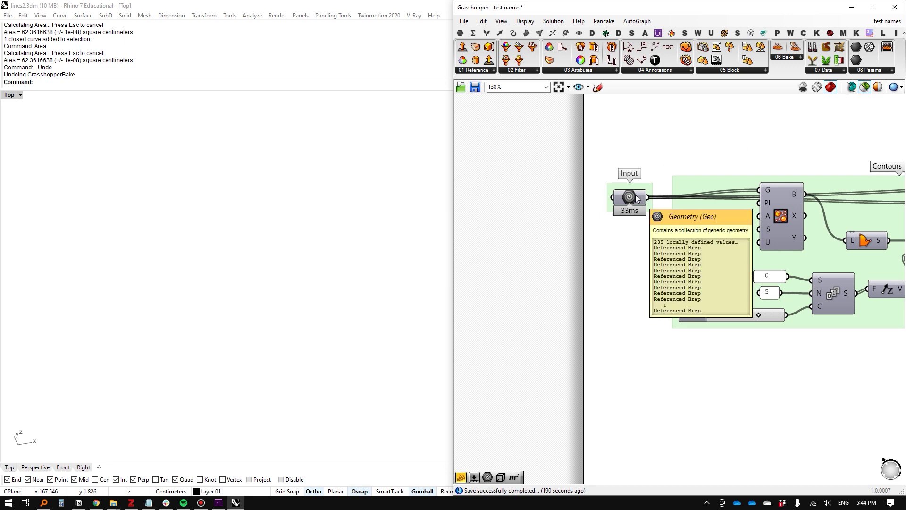
# Preview the Input geometry of the buildings close up in the Perspective view.
pyautogui.click(637, 198)
pyautogui.moveTo(142, 310)
pyautogui.keyDown('ctrl'); pyautogui.keyDown('shift'); pyautogui.mouseDown(button='right')
pyautogui.moveTo(132, 310)
pyautogui.moveTo(158, 309)
pyautogui.moveTo(137, 311)
pyautogui.mouseUp(button='right'); pyautogui.keyUp('shift'); pyautogui.keyUp('ctrl')
pyautogui.hotkey('ctrl', 'F4')
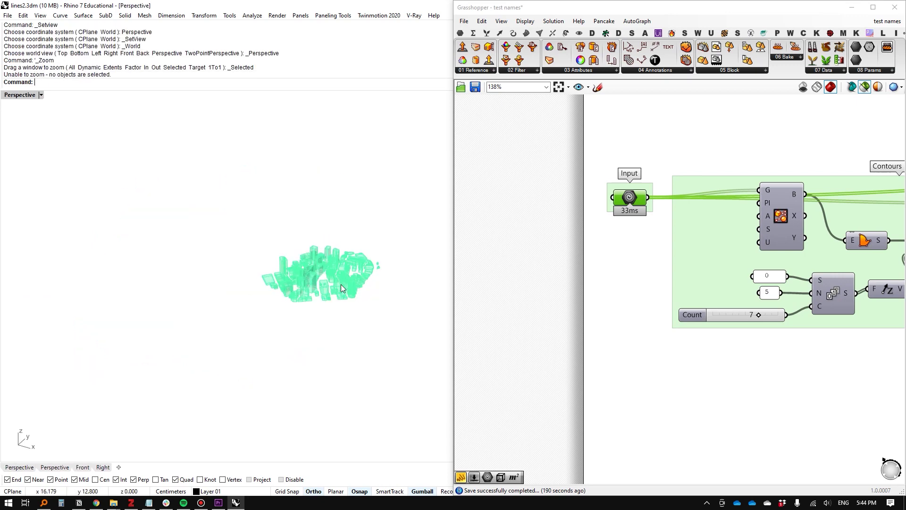
pyautogui.scroll(10, 341, 285)
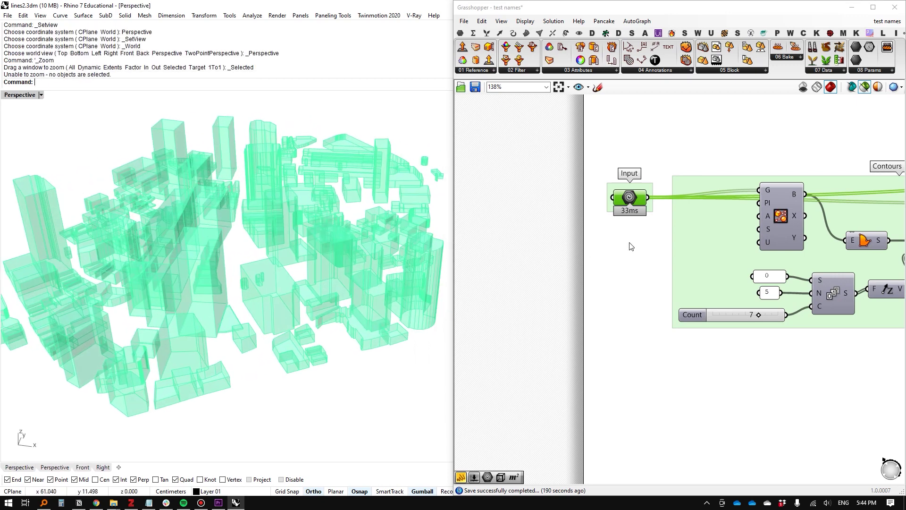
# Inspect the floor contour curves produced by the intersection component of the Contours group.
pyautogui.moveTo(722, 226); pyautogui.dragTo(565, 235, button='right')
pyautogui.scroll(-1, 565, 236)
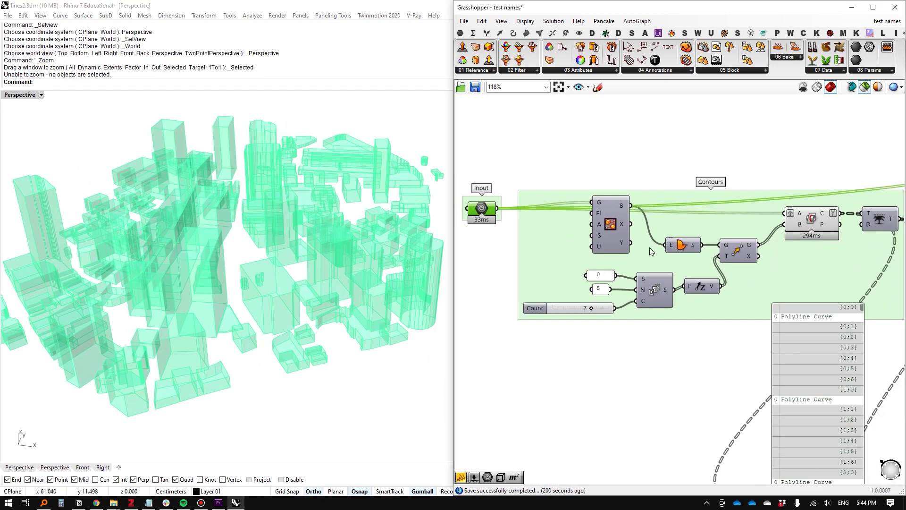
pyautogui.scroll(-2, 689, 240)
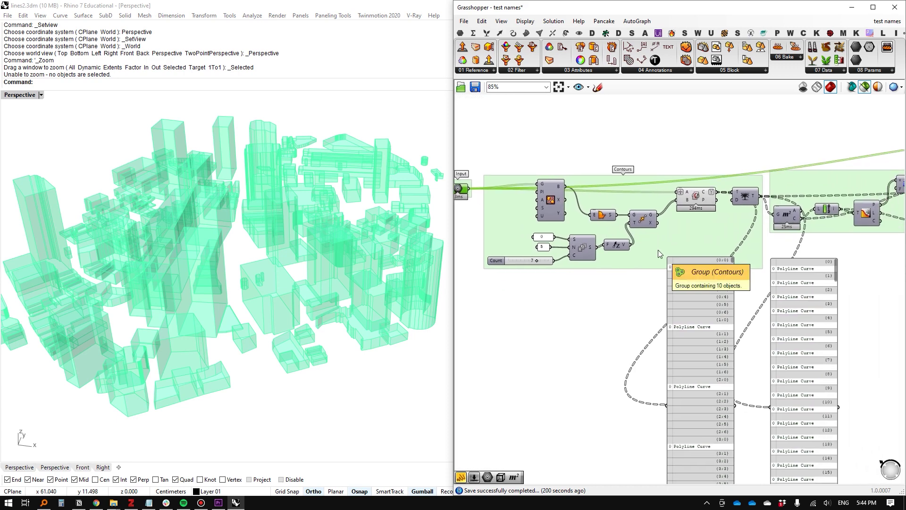
pyautogui.click(698, 204)
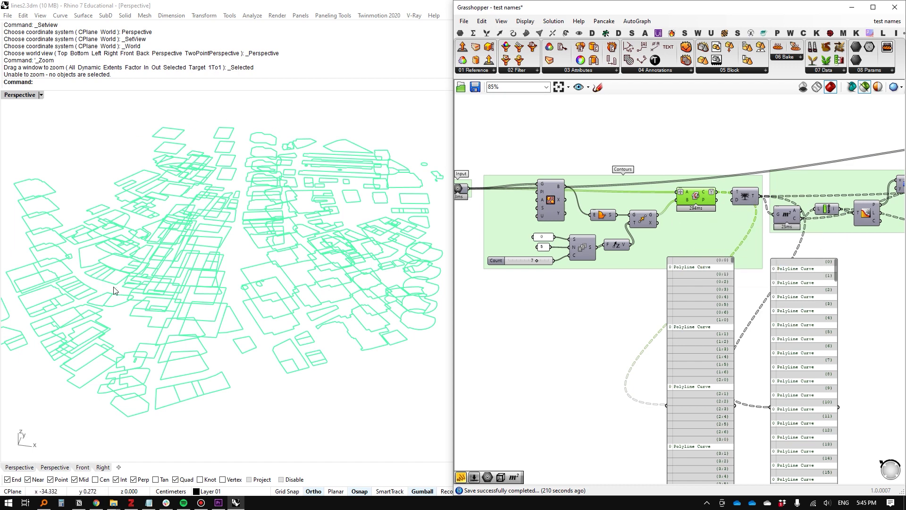
pyautogui.moveTo(168, 276); pyautogui.dragTo(297, 261, button='right')
pyautogui.scroll(5, 297, 261)
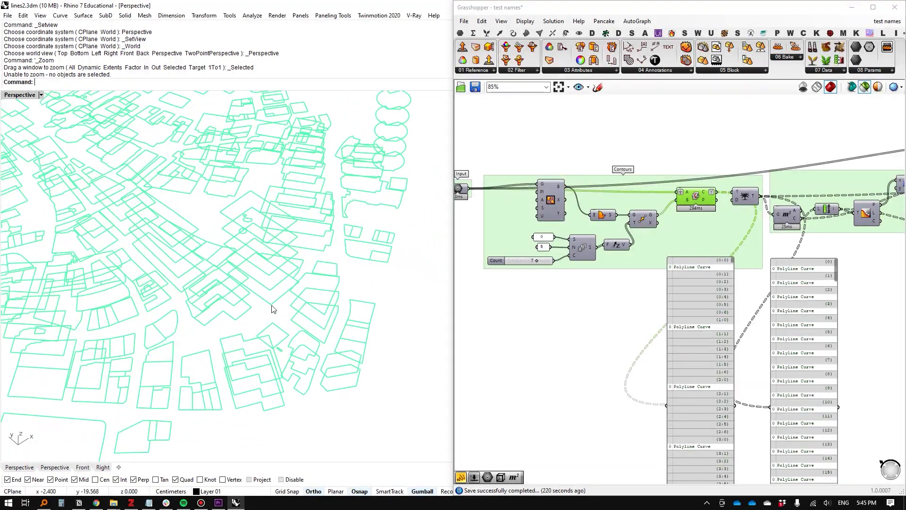
pyautogui.scroll(3, 272, 309)
pyautogui.scroll(2, 271, 306)
pyautogui.moveTo(270, 305); pyautogui.dragTo(334, 257, button='right')
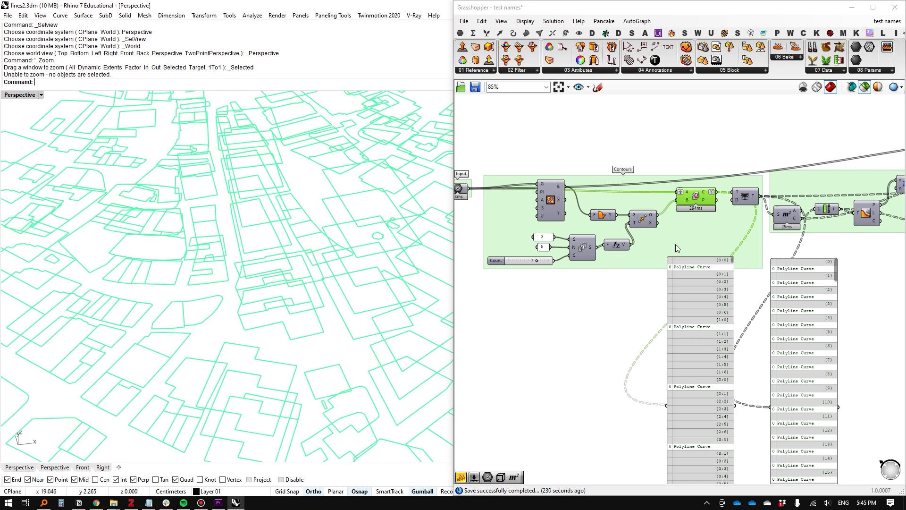
# Preview the Input buildings again and inspect the rectangle made by the Bounding Rectangle component.
pyautogui.moveTo(547, 204); pyautogui.dragTo(573, 178, button='right')
pyautogui.click(481, 164)
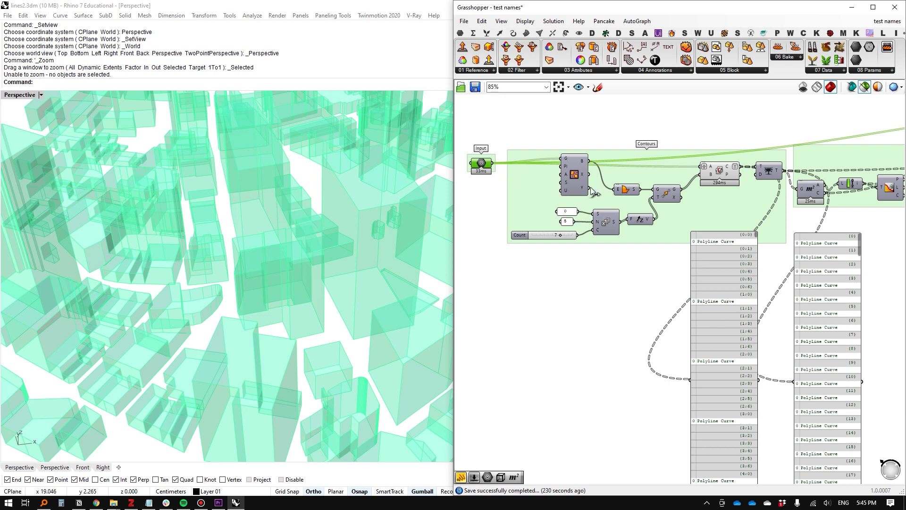
pyautogui.click(577, 172)
pyautogui.scroll(-12, 318, 228)
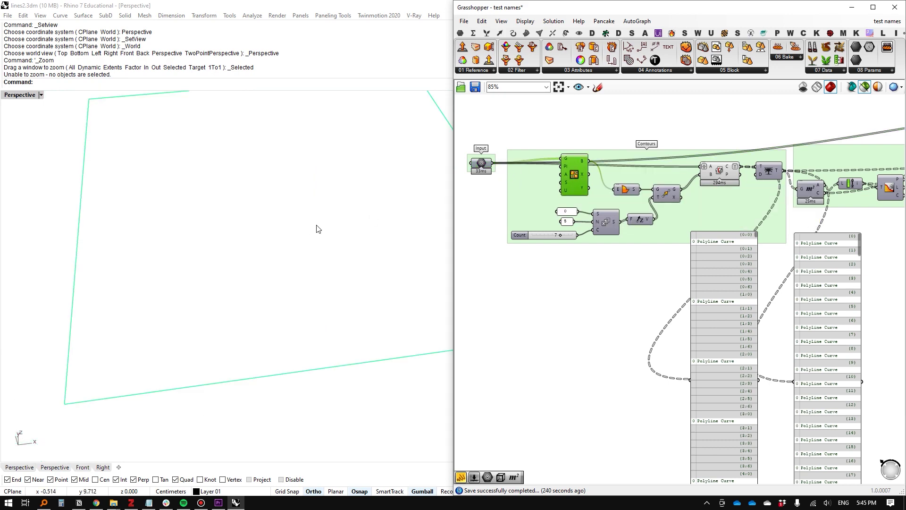
pyautogui.scroll(5, 324, 231)
pyautogui.moveTo(324, 231); pyautogui.dragTo(342, 207, button='right')
pyautogui.scroll(2, 573, 179)
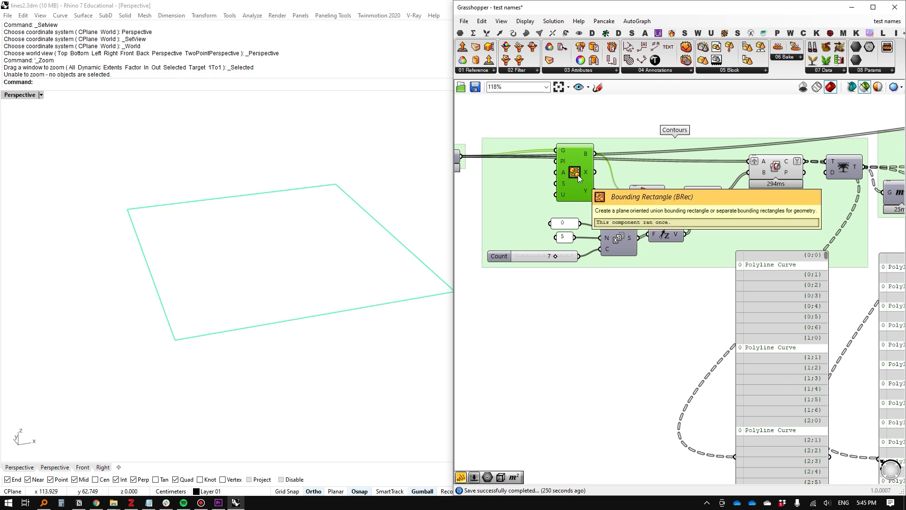
# Nudge the Boundary Surfaces and Move components slightly upward in the Contours group and inspect the stacked section planes.
pyautogui.moveTo(644, 194); pyautogui.dragTo(642, 176)
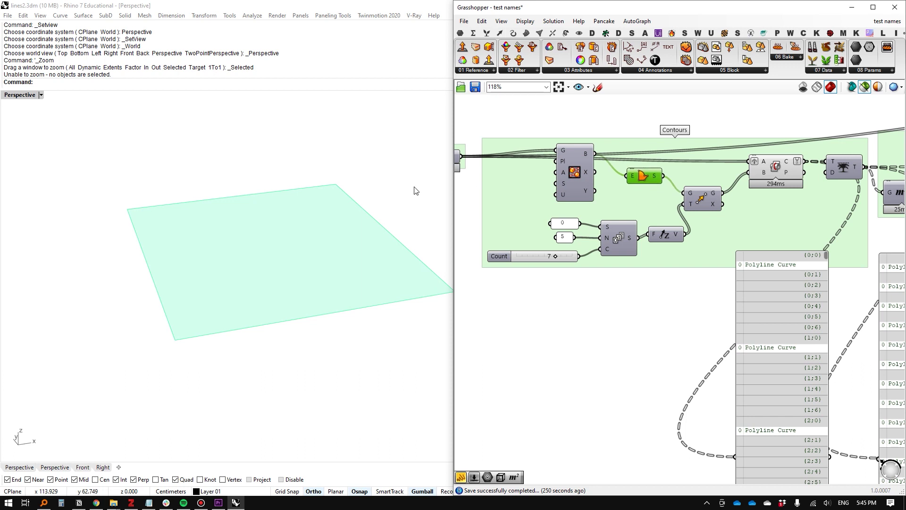
pyautogui.click(702, 202)
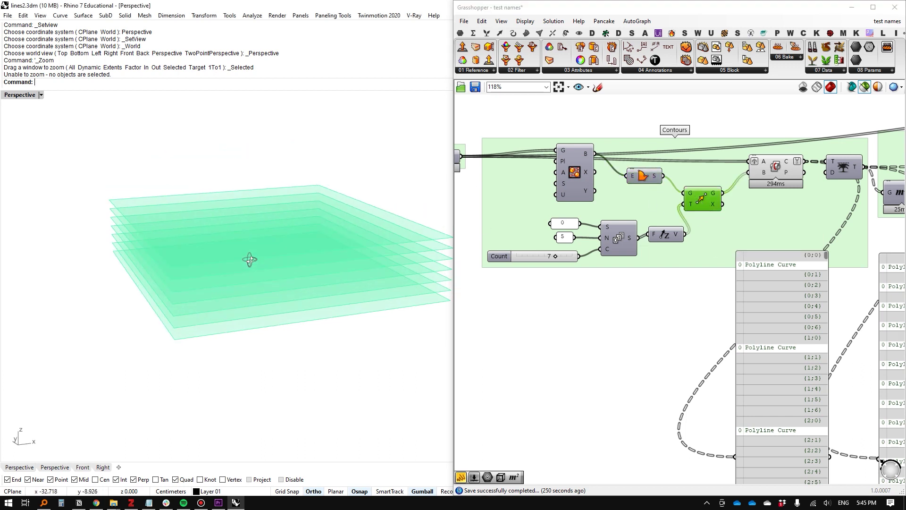
pyautogui.moveTo(249, 260); pyautogui.dragTo(280, 259, button='right')
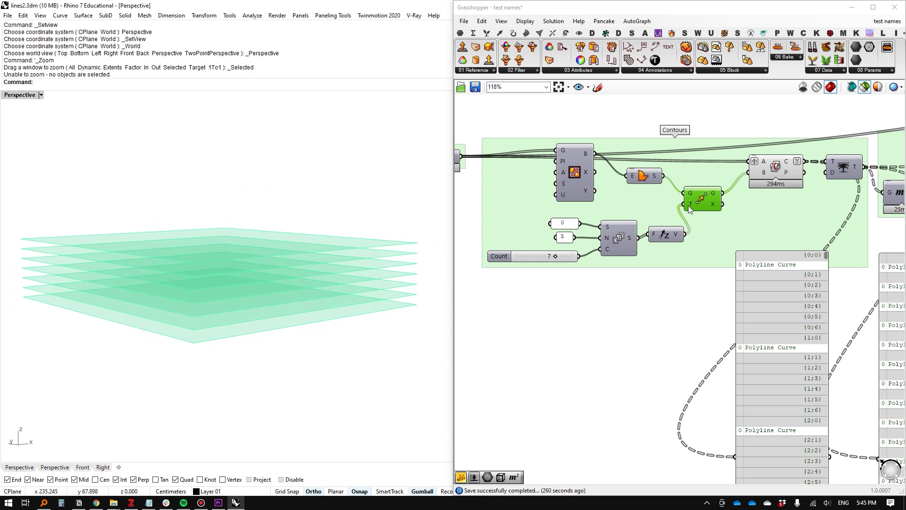
pyautogui.moveTo(689, 206)
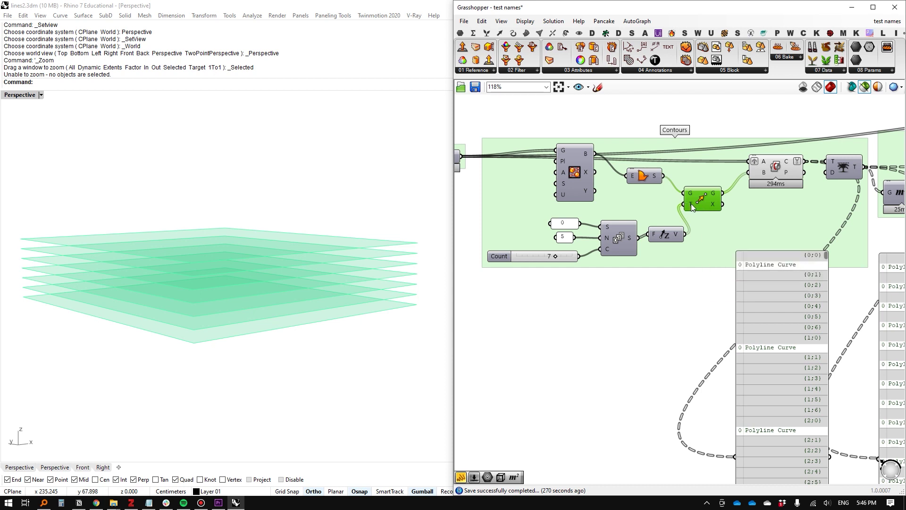
pyautogui.moveTo(701, 200); pyautogui.dragTo(705, 194)
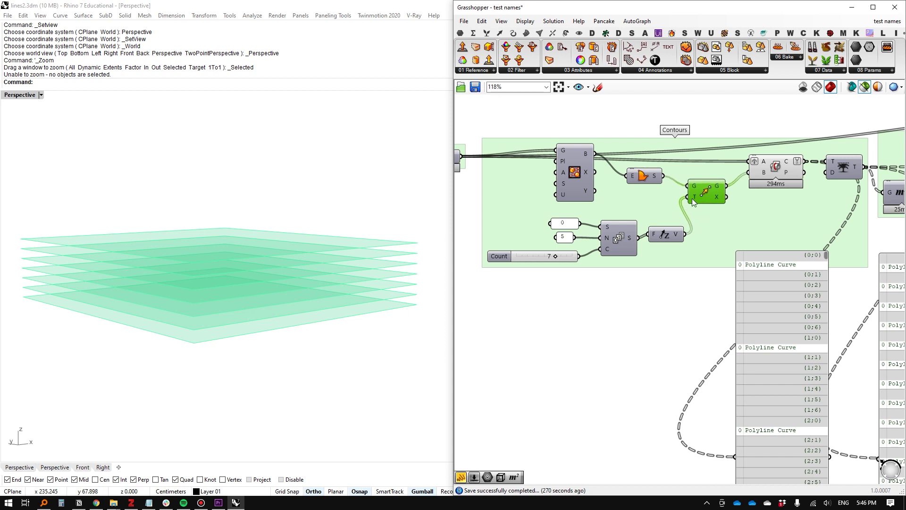
pyautogui.moveTo(318, 226); pyautogui.dragTo(379, 248, button='right')
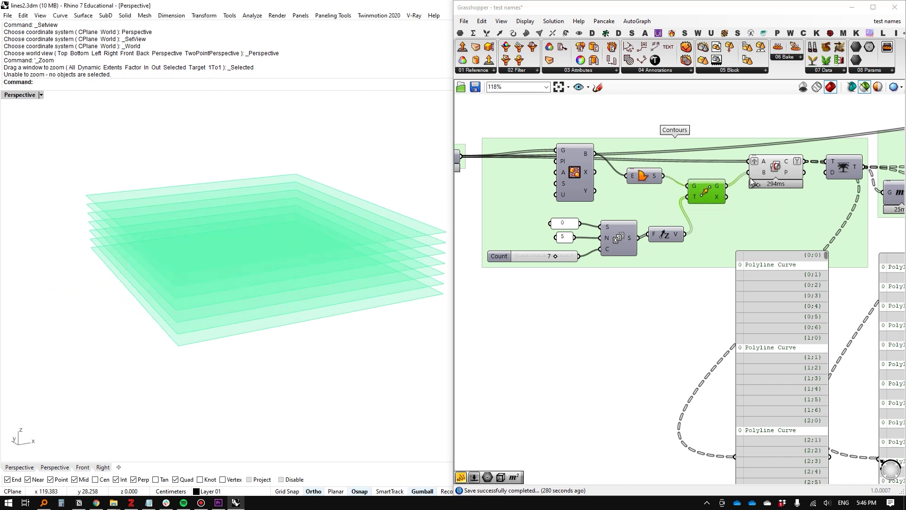
# Preview the floor contour curves from the intersection component and follow its wiring back to the Input geometry.
pyautogui.click(776, 170)
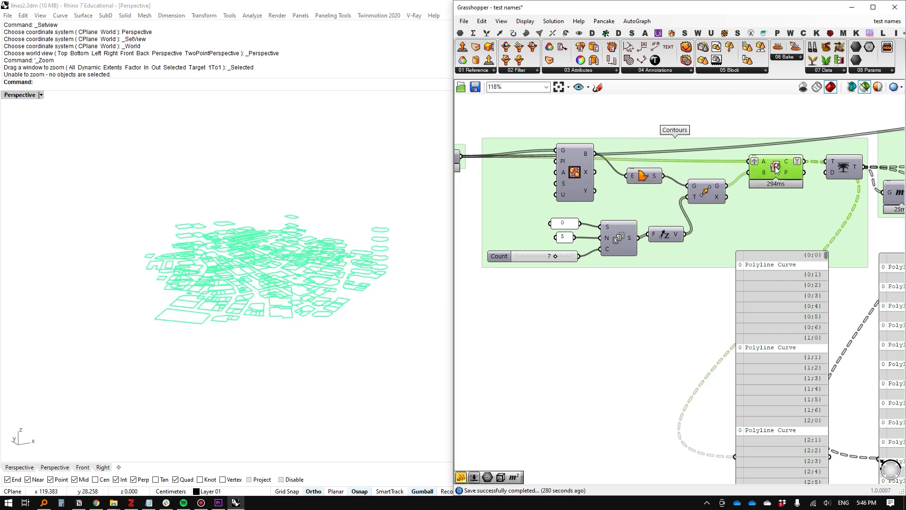
pyautogui.moveTo(309, 273); pyautogui.dragTo(269, 255, button='right')
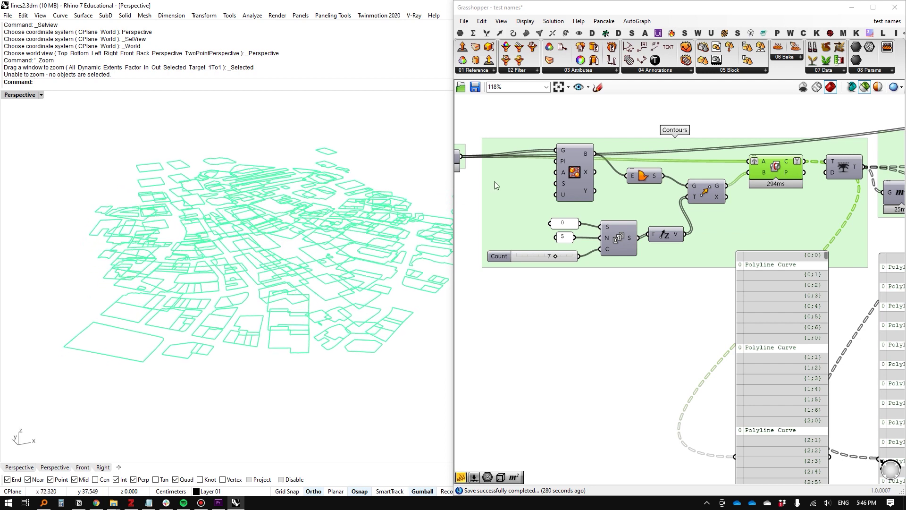
pyautogui.moveTo(494, 183); pyautogui.dragTo(569, 191, button='right')
pyautogui.keyDown('shift'); pyautogui.click(521, 167); pyautogui.keyUp('shift')
pyautogui.keyDown('ctrl'); pyautogui.click(519, 164); pyautogui.keyUp('ctrl')
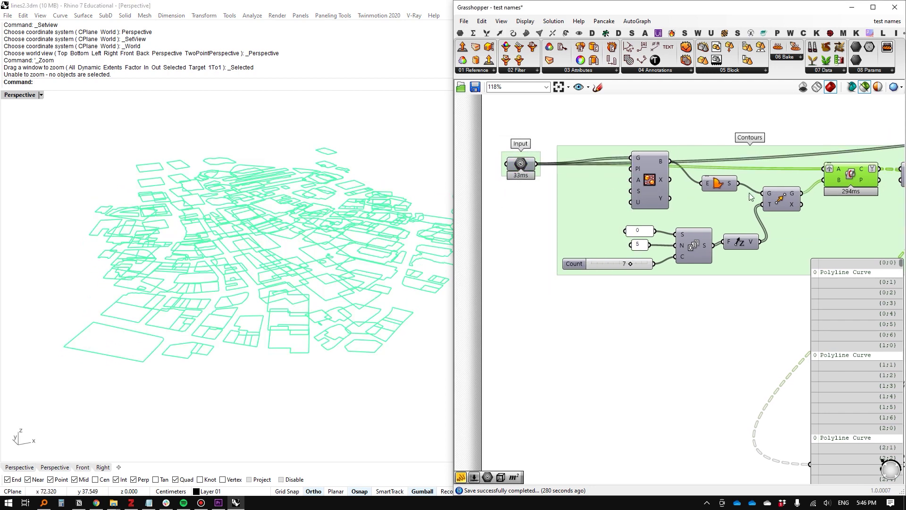
pyautogui.moveTo(769, 217); pyautogui.dragTo(654, 214, button='right')
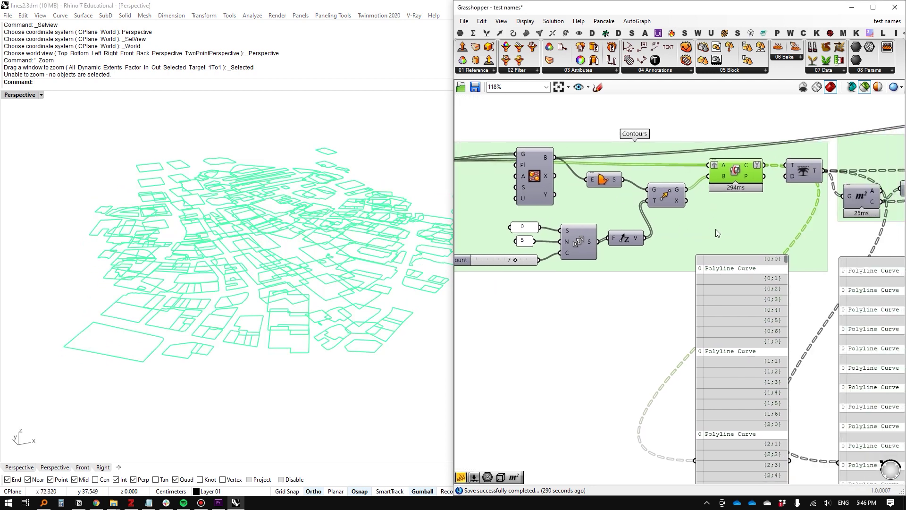
# Examine the branch paths in the panel listing the contour curves before Trim Tree.
pyautogui.moveTo(762, 277); pyautogui.dragTo(640, 186, button='right')
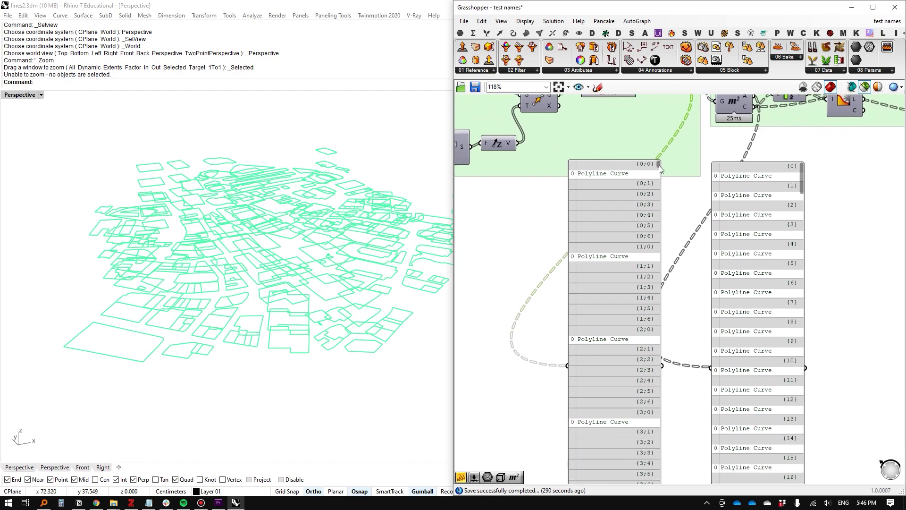
pyautogui.hotkey('alt', 'Tab')
pyautogui.hotkey('alt', 'Tab')
pyautogui.moveTo(665, 177); pyautogui.dragTo(659, 137, button='right')
pyautogui.moveTo(651, 126)
pyautogui.mouseDown()
pyautogui.moveTo(649, 197)
pyautogui.moveTo(647, 121)
pyautogui.mouseUp()
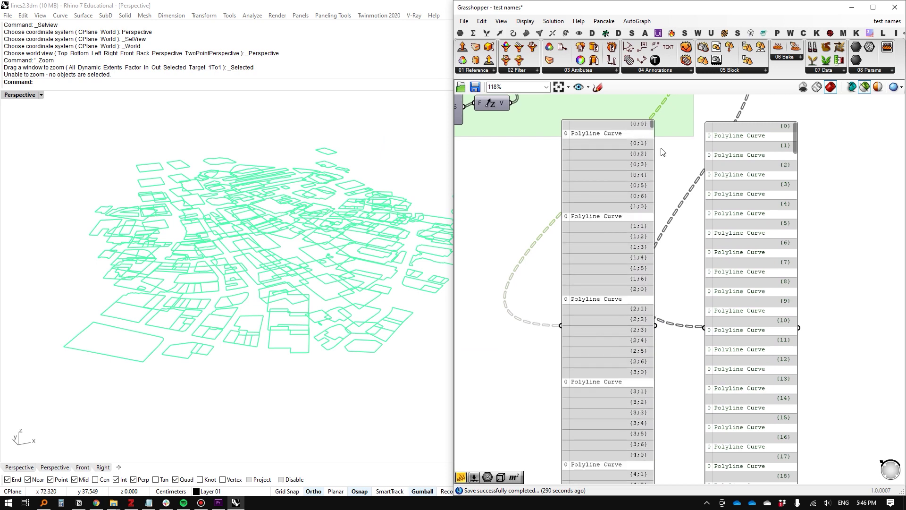
pyautogui.moveTo(663, 150); pyautogui.dragTo(656, 292, button='right')
# Examine how the intersection component feeds Trim Tree and how its output branches are structured by building and floor.
pyautogui.scroll(2, 574, 178)
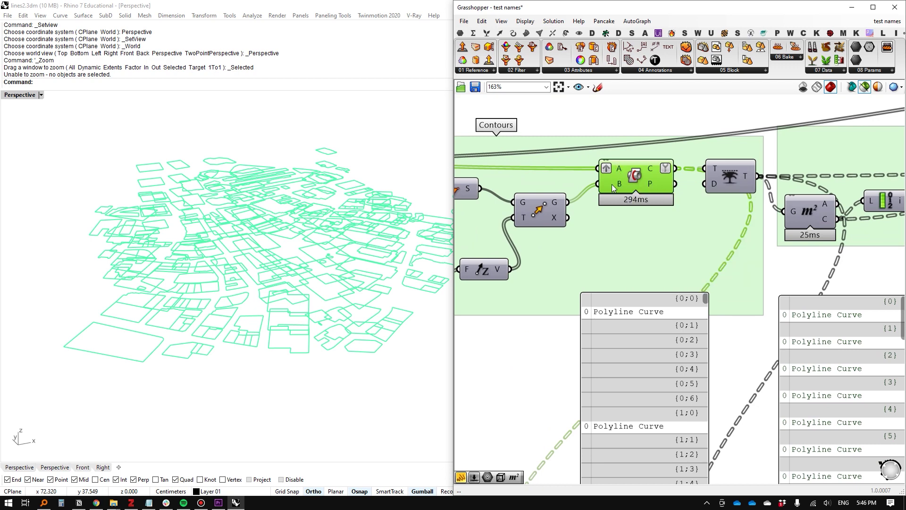
pyautogui.moveTo(619, 185)
pyautogui.moveTo(666, 196); pyautogui.dragTo(630, 189, button='right')
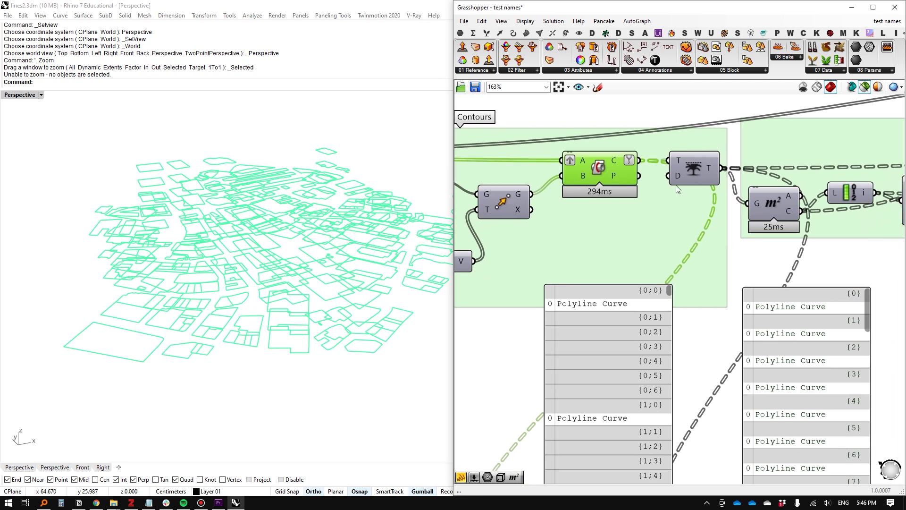
pyautogui.scroll(-1, 622, 256)
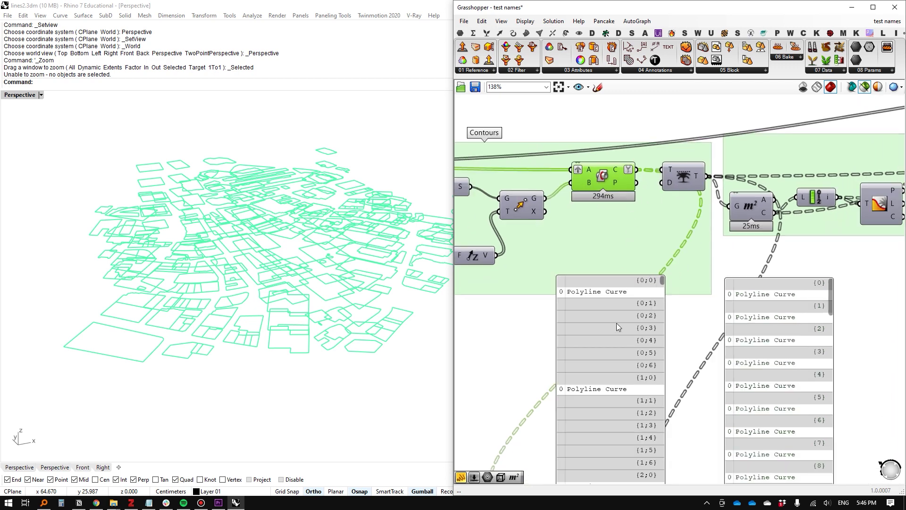
pyautogui.moveTo(616, 323); pyautogui.dragTo(621, 228, button='right')
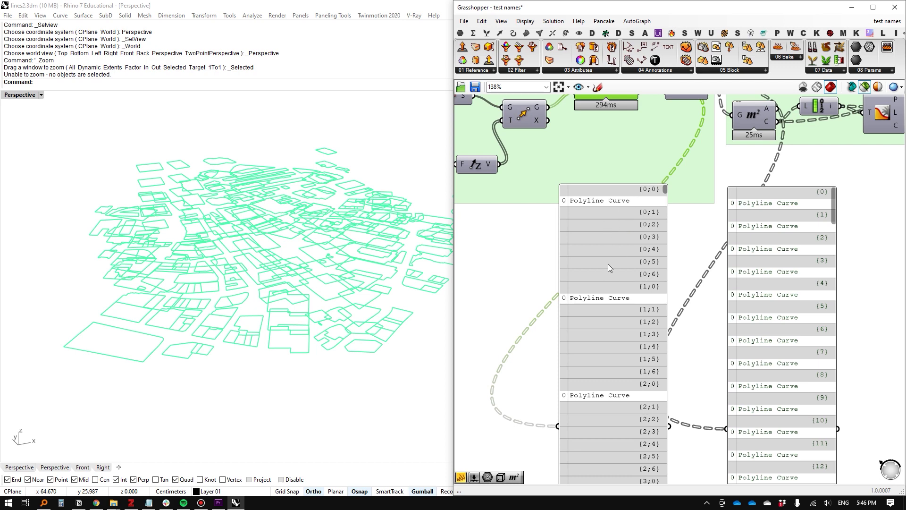
pyautogui.moveTo(669, 103); pyautogui.dragTo(680, 185, button='right')
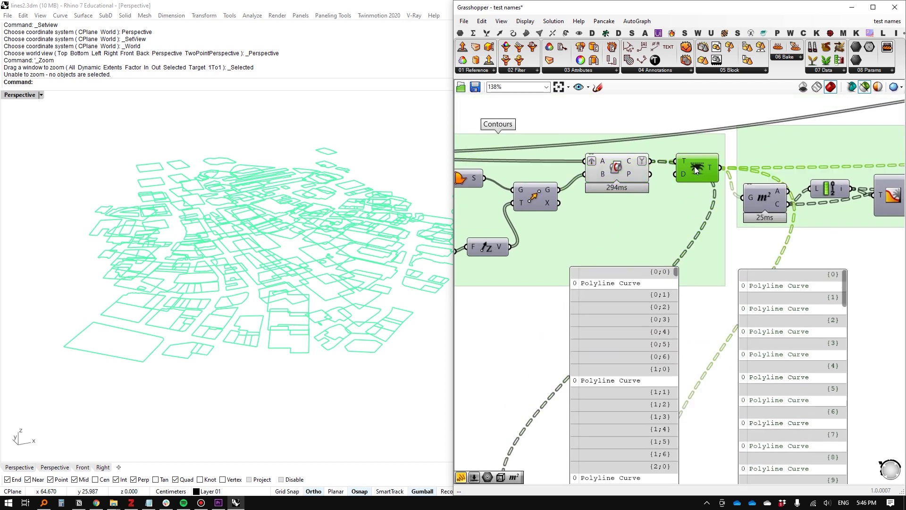
# Preview the Move component's section planes together with the Trim Tree contour curves in the Perspective view, then clear the selection.
pyautogui.click(604, 182)
pyautogui.click(533, 199)
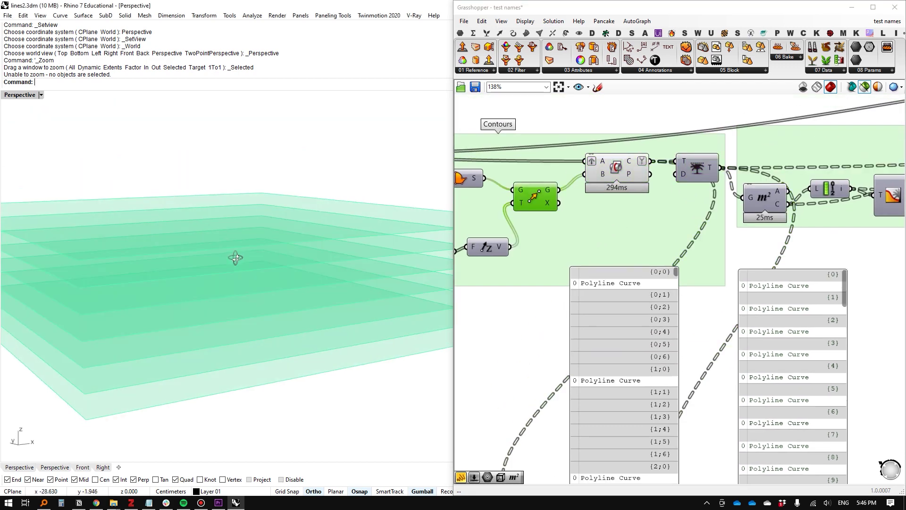
pyautogui.keyDown('shift'); pyautogui.click(689, 169); pyautogui.keyUp('shift')
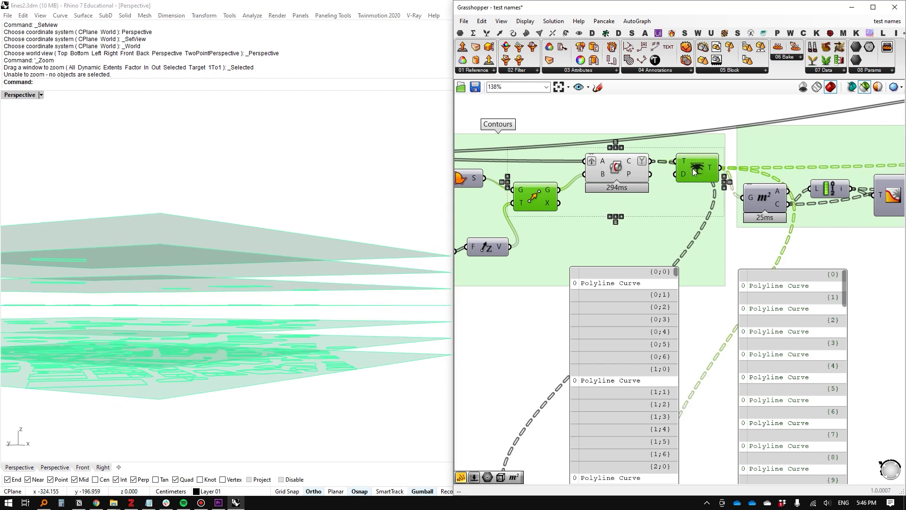
pyautogui.moveTo(230, 274); pyautogui.dragTo(191, 180, button='right')
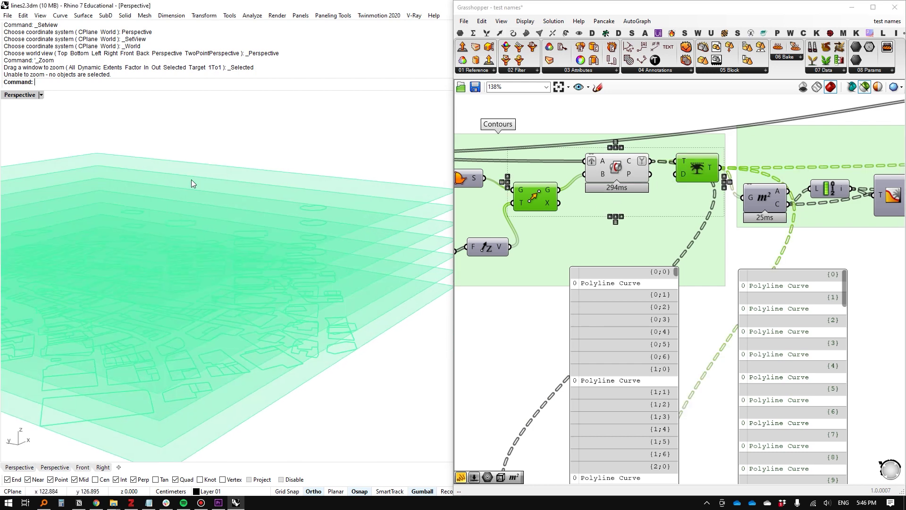
pyautogui.click(535, 208)
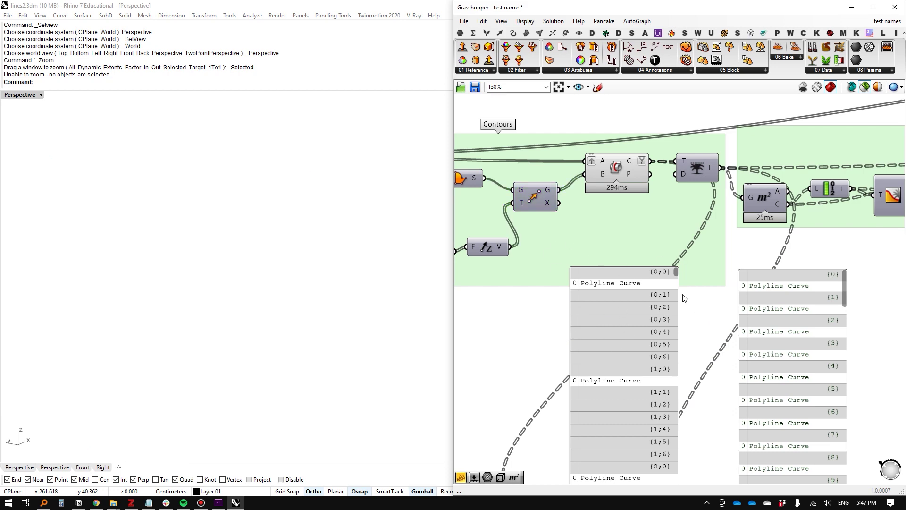
# Compare the branch paths in the two Polyline Curve panels showing the data before and after Trim Tree.
pyautogui.moveTo(684, 295); pyautogui.dragTo(609, 192, button='right')
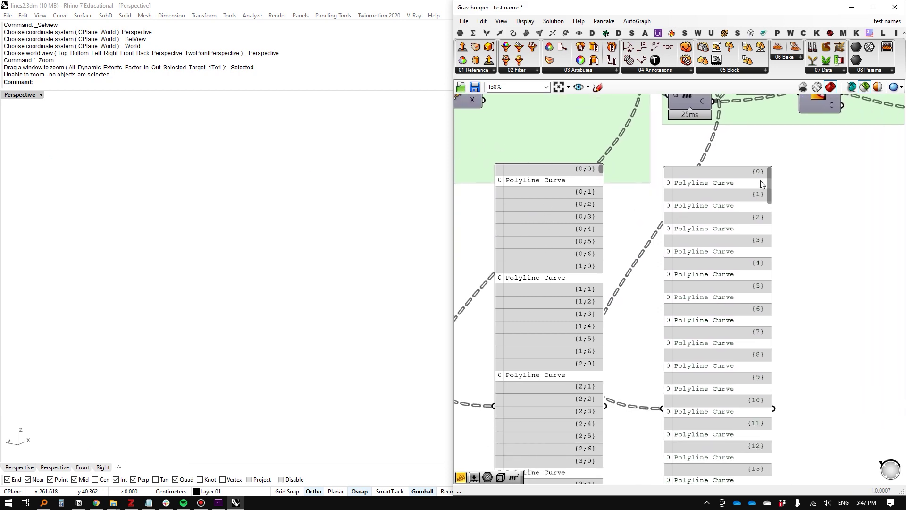
pyautogui.moveTo(698, 161); pyautogui.dragTo(693, 215, button='right')
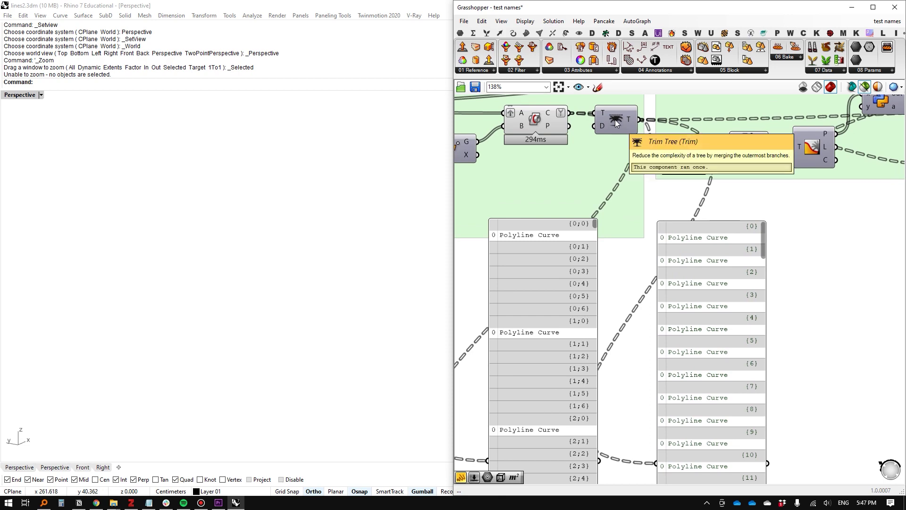
pyautogui.scroll(-2, 689, 237)
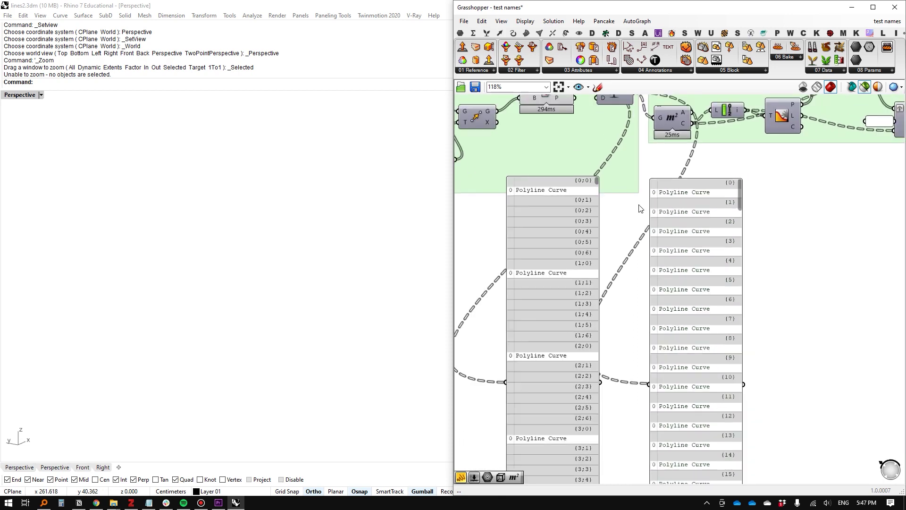
pyautogui.scroll(2, 578, 253)
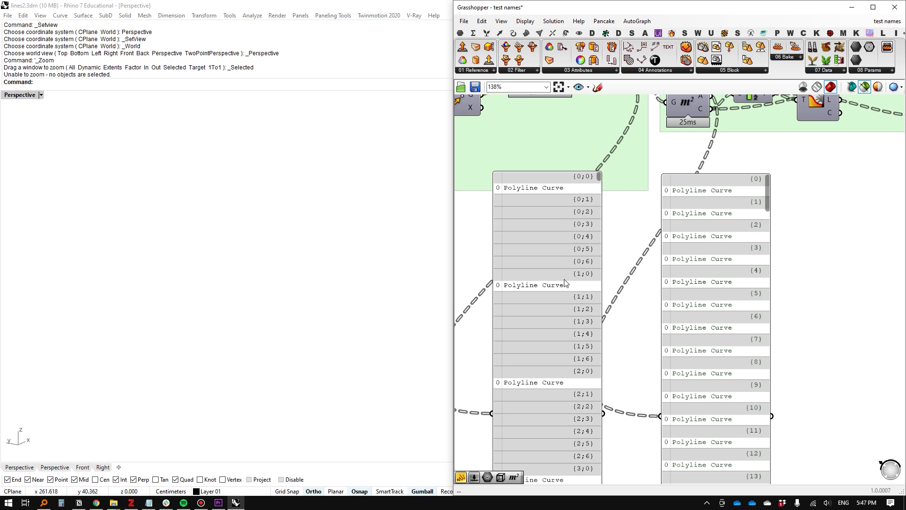
pyautogui.moveTo(569, 285); pyautogui.dragTo(563, 208, button='right')
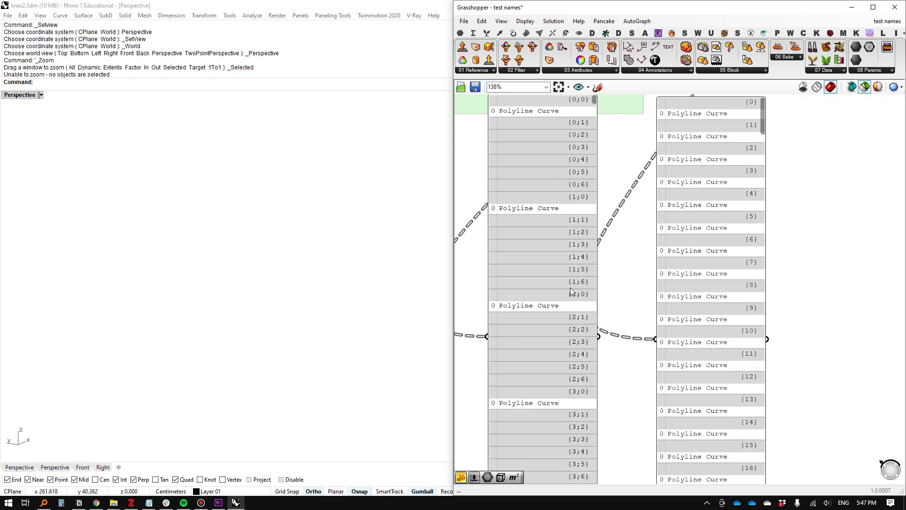
pyautogui.scroll(2, 570, 298)
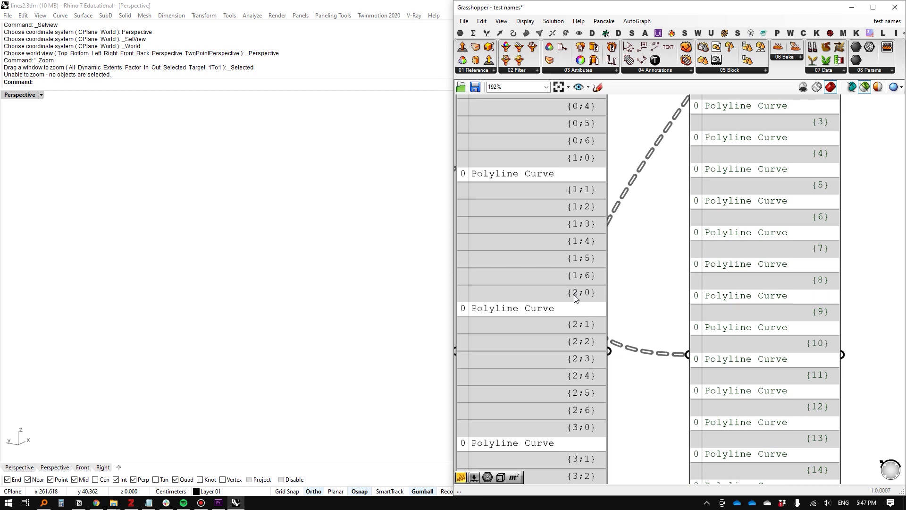
pyautogui.scroll(-3, 573, 316)
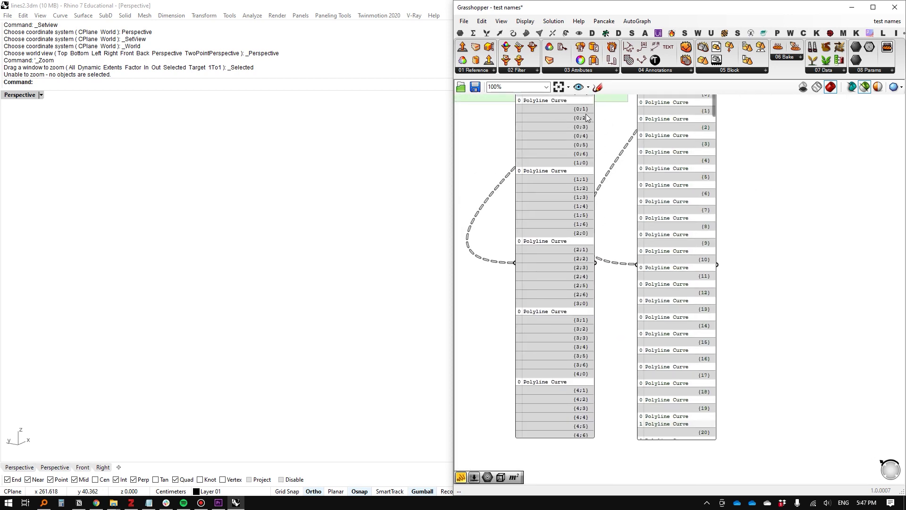
# Examine the last branches, {234;0} to {234;6}, in the panel of untrimmed contour curves.
pyautogui.moveTo(625, 122); pyautogui.dragTo(632, 154, button='right')
pyautogui.moveTo(600, 125); pyautogui.dragTo(606, 491)
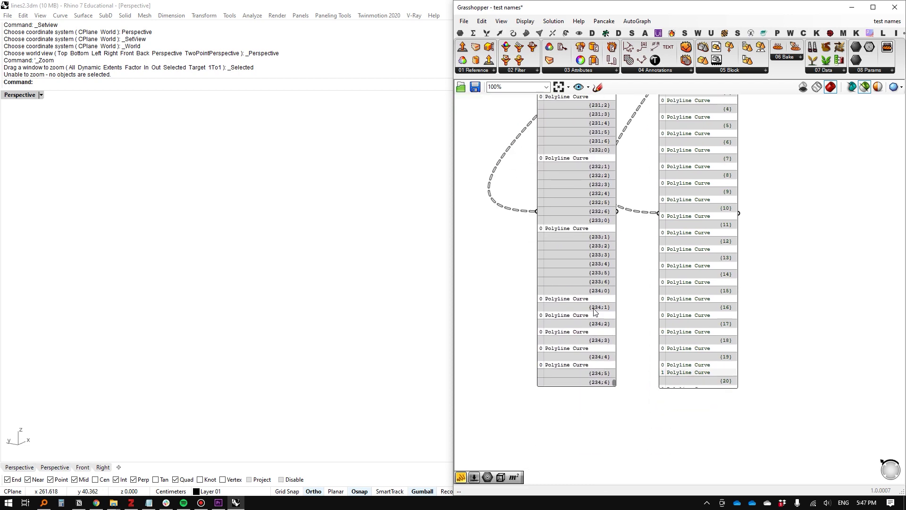
pyautogui.scroll(3, 594, 262)
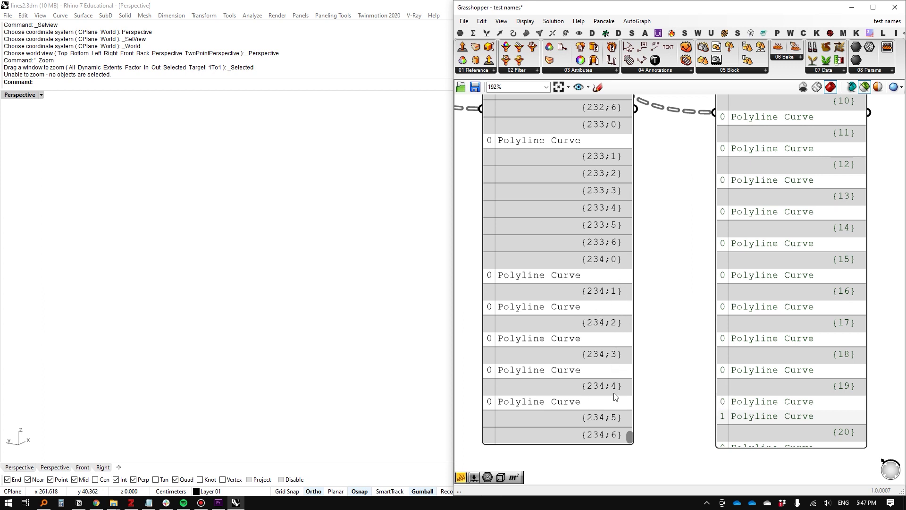
pyautogui.scroll(-3, 610, 397)
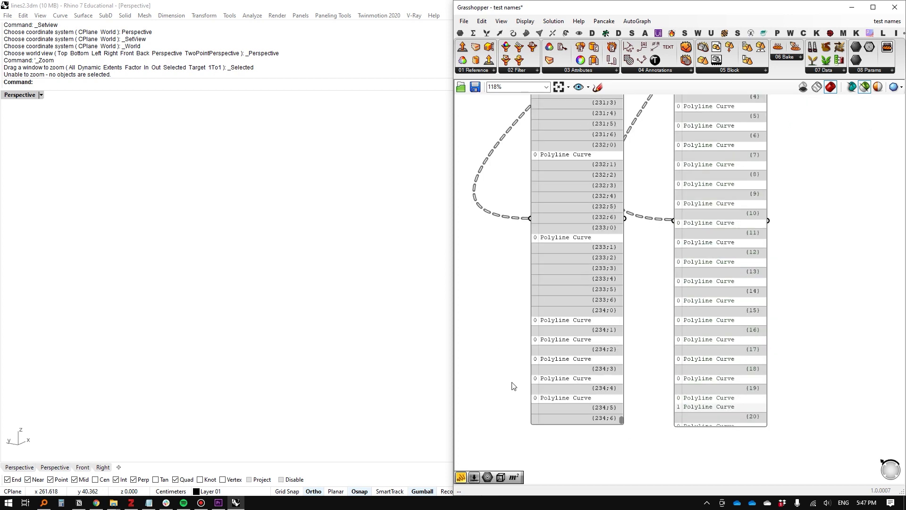
pyautogui.moveTo(664, 211); pyautogui.dragTo(581, 232, button='right')
pyautogui.scroll(-2, 621, 165)
pyautogui.scroll(5, 596, 390)
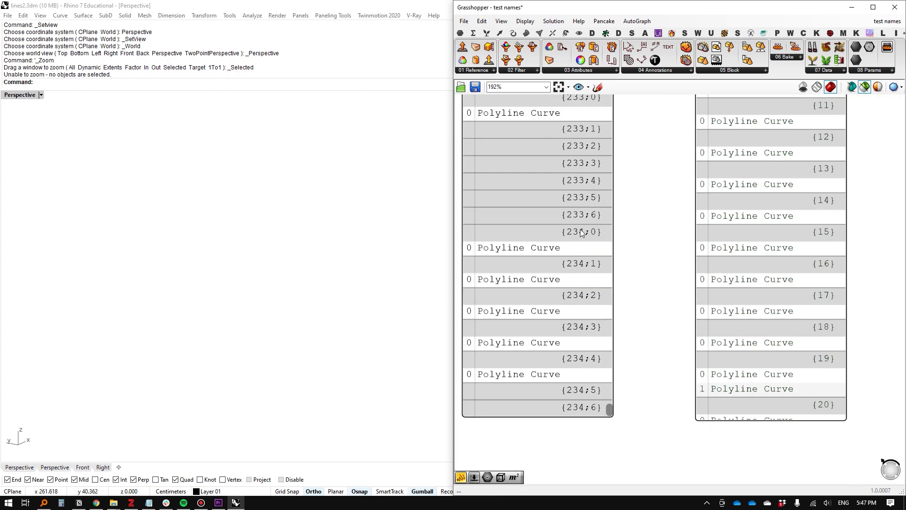
pyautogui.scroll(-6, 597, 272)
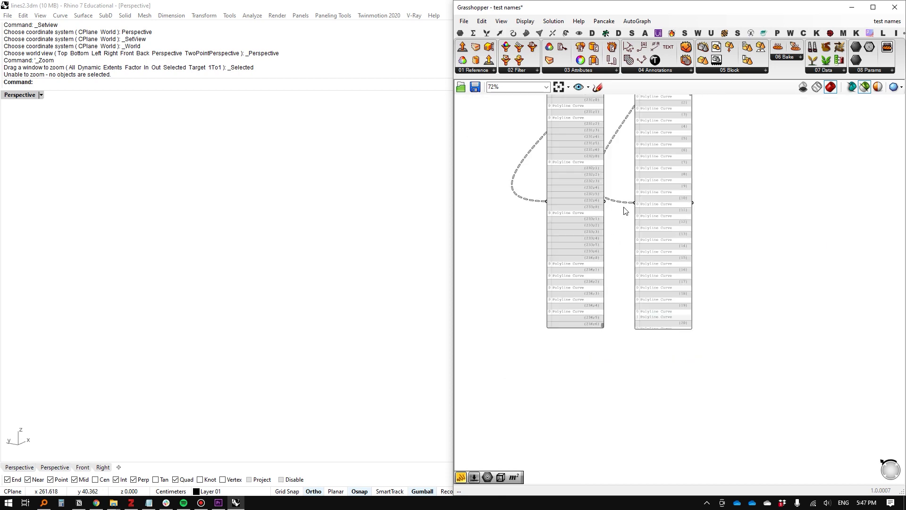
# Shift the panel of trimmed contour curves slightly upward and examine its last branch, {234}.
pyautogui.moveTo(641, 112); pyautogui.dragTo(610, 247, button='right')
pyautogui.scroll(3, 601, 231)
pyautogui.moveTo(671, 303); pyautogui.dragTo(684, 236)
pyautogui.moveTo(689, 214); pyautogui.dragTo(684, 141, button='right')
pyautogui.moveTo(689, 120); pyautogui.dragTo(678, 501)
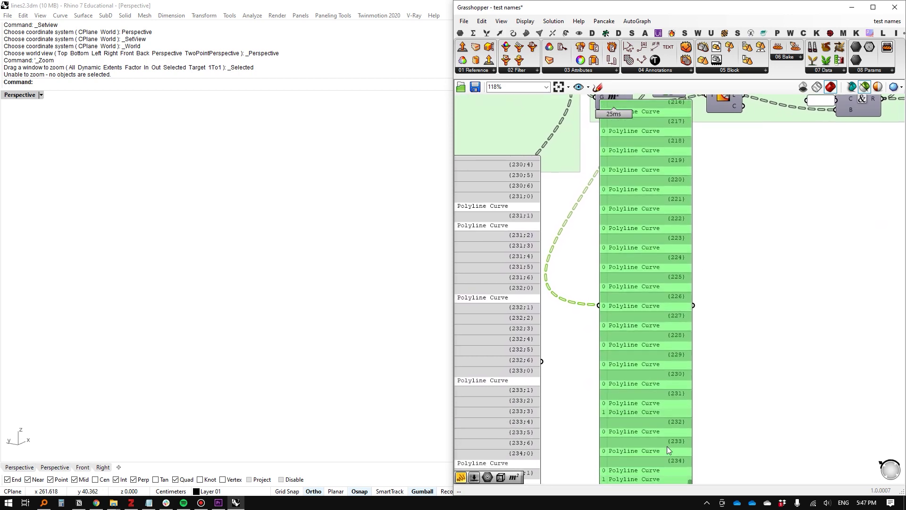
pyautogui.moveTo(667, 446); pyautogui.dragTo(637, 268, button='right')
pyautogui.moveTo(597, 298); pyautogui.dragTo(652, 274, button='right')
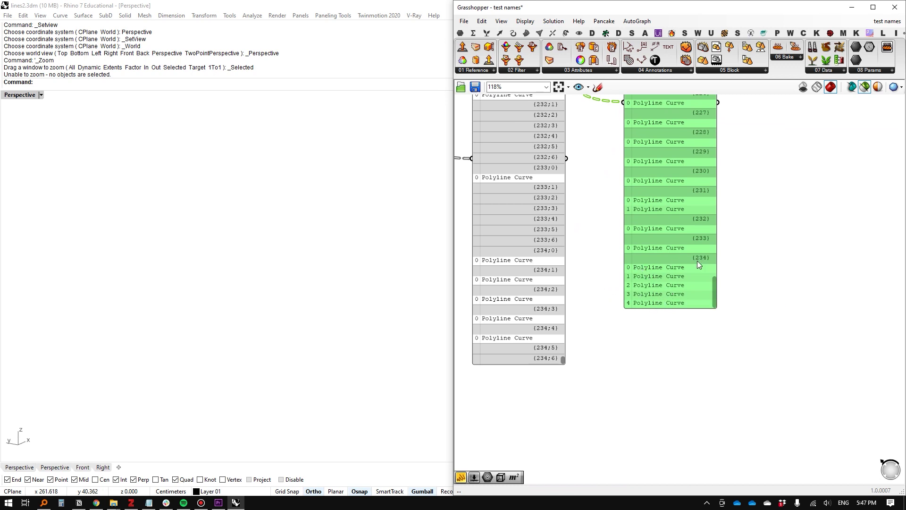
pyautogui.scroll(1, 697, 264)
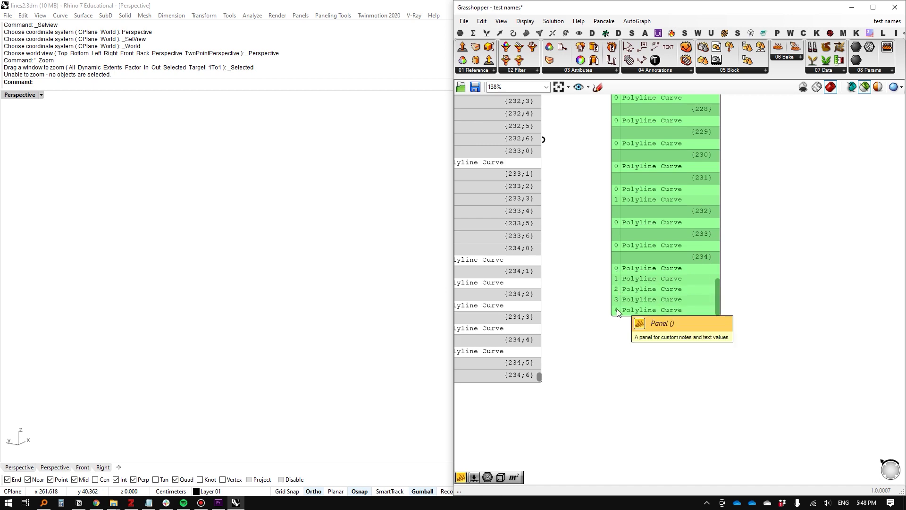
# Preview the Area component's centroids in the Create Labels group, then move the trimmed curves panel up over that group.
pyautogui.scroll(-4, 617, 303)
pyautogui.moveTo(605, 306); pyautogui.dragTo(557, 417, button='right')
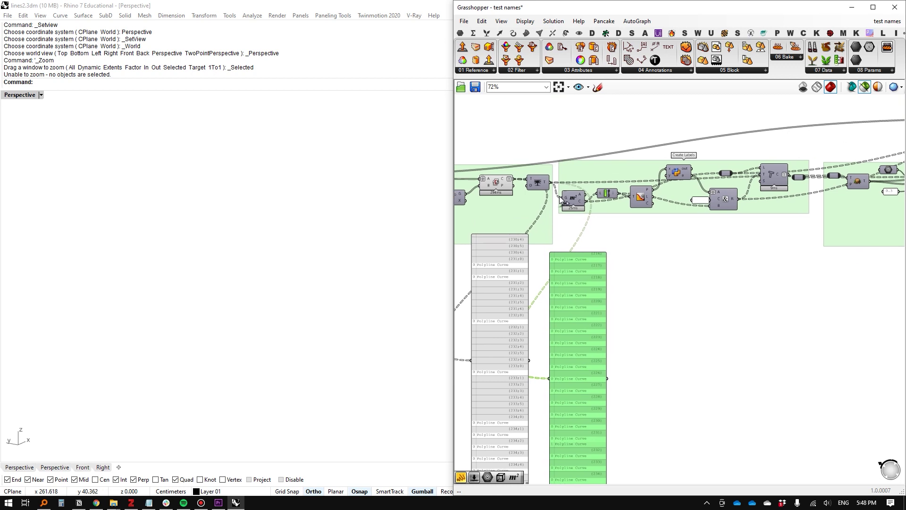
pyautogui.scroll(1, 632, 202)
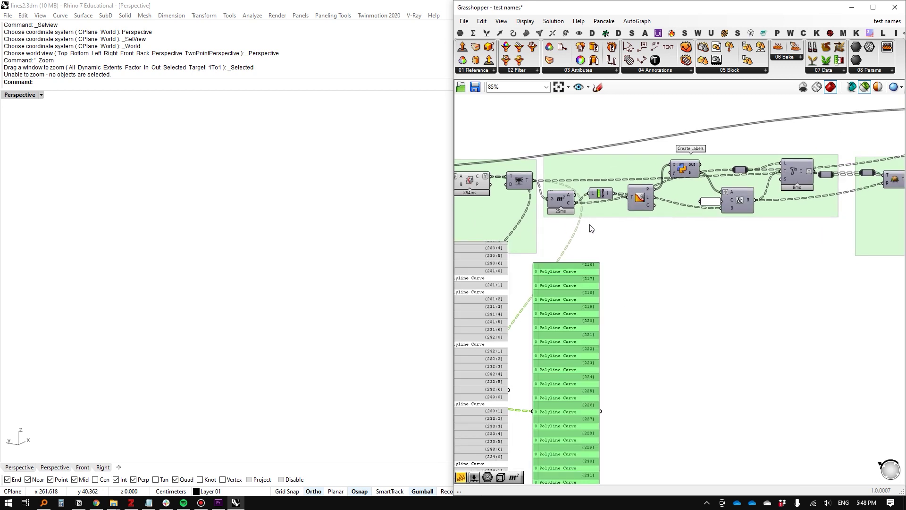
pyautogui.click(563, 198)
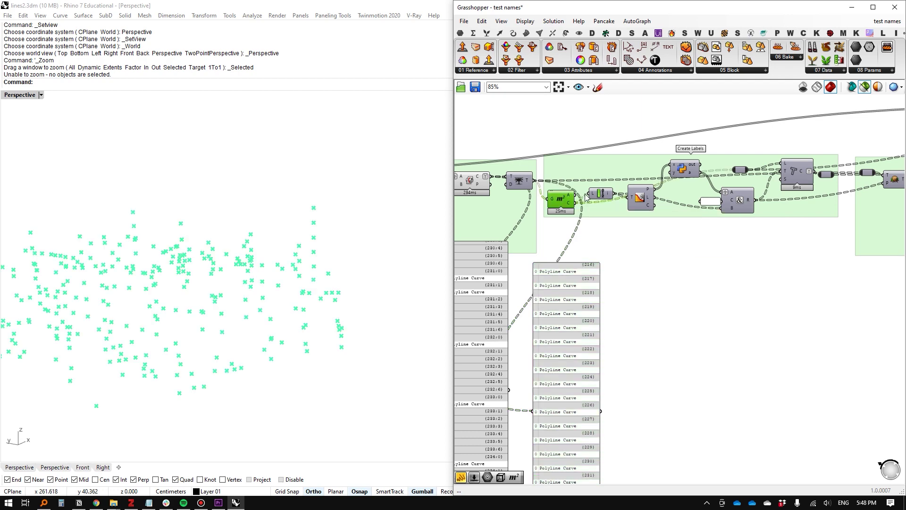
pyautogui.scroll(1, 612, 195)
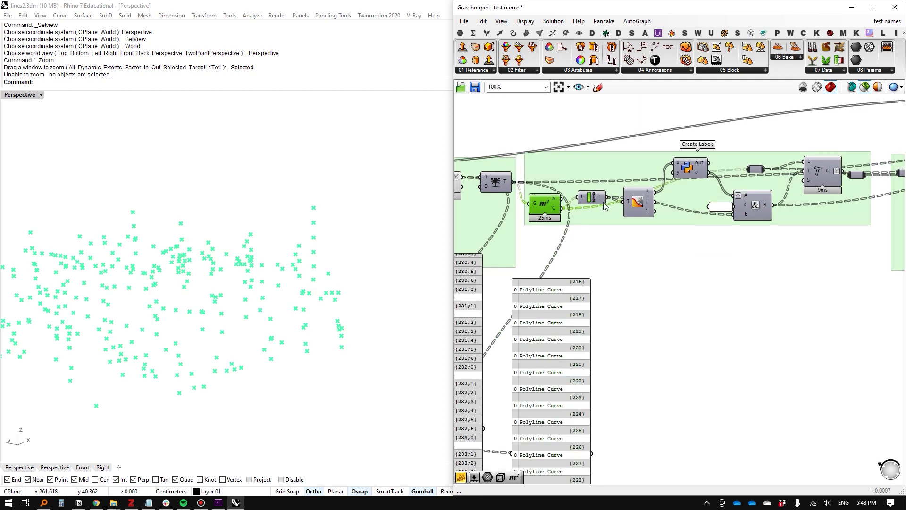
pyautogui.moveTo(562, 378); pyautogui.dragTo(651, 220)
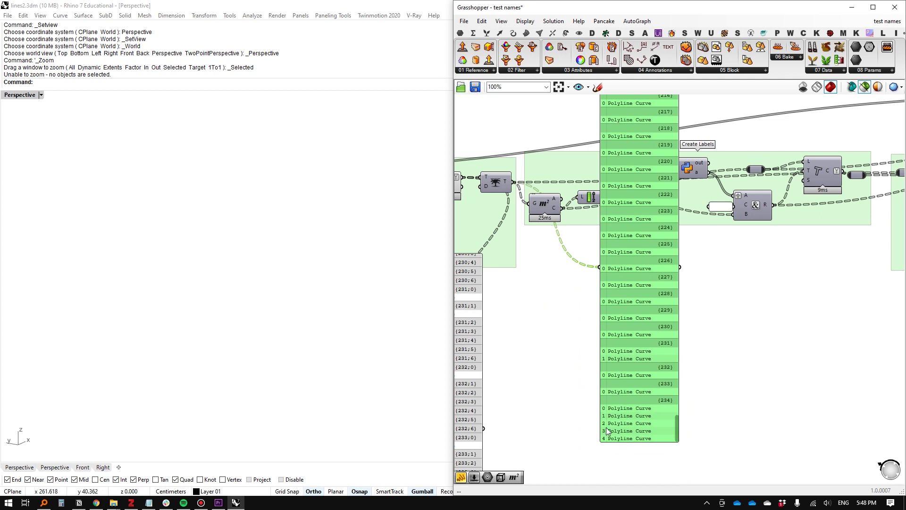
# Move the curves panel clear of the Create Labels components, feed it the indices from the component after Area, and examine its branches.
pyautogui.moveTo(605, 425); pyautogui.dragTo(677, 373)
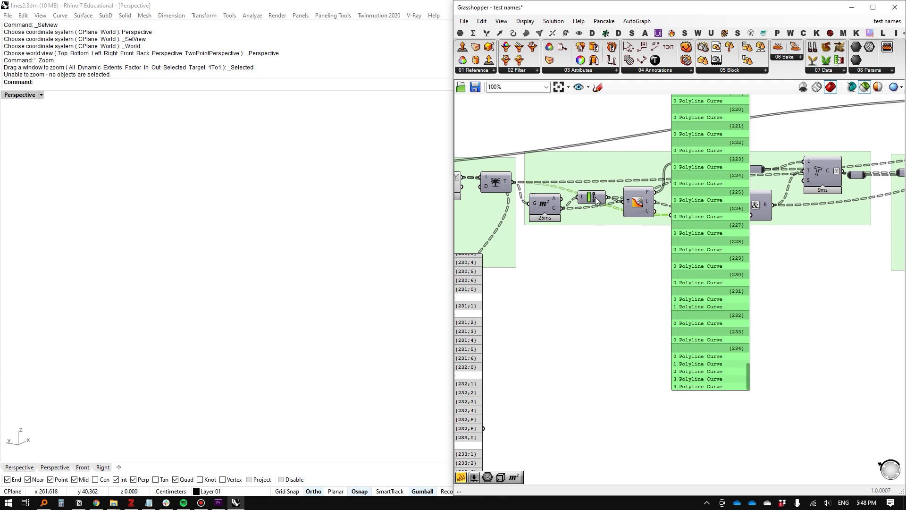
pyautogui.moveTo(704, 240); pyautogui.dragTo(693, 347)
pyautogui.moveTo(606, 197); pyautogui.dragTo(654, 320)
pyautogui.moveTo(676, 480); pyautogui.dragTo(659, 383, button='right')
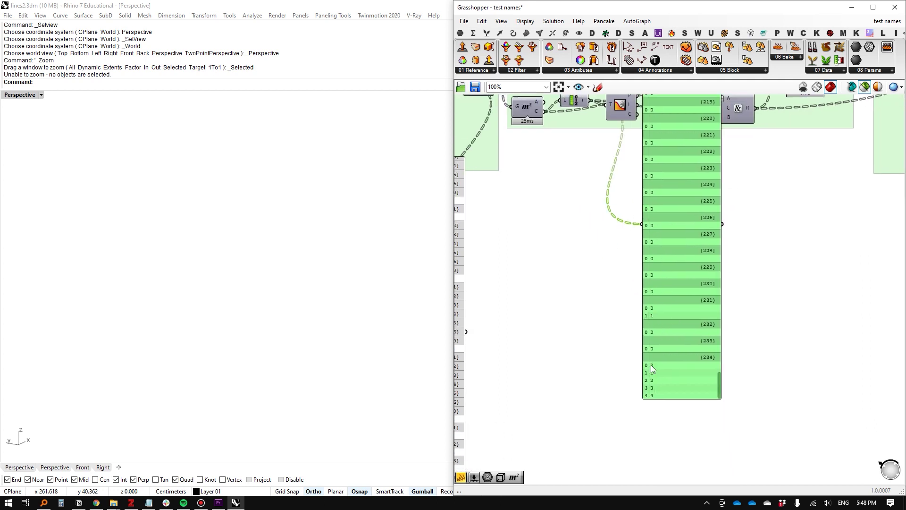
pyautogui.moveTo(590, 184); pyautogui.dragTo(550, 297, button='right')
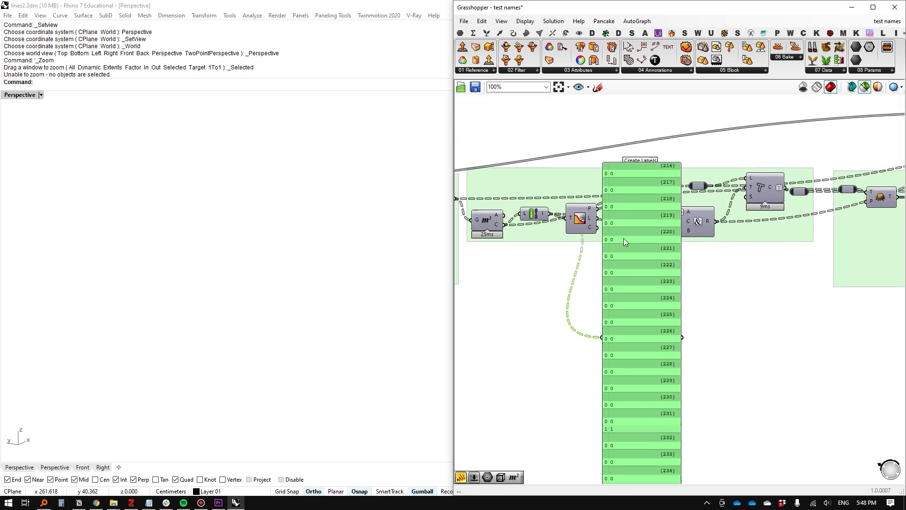
# Lower the Tree Statistics component slightly and feed its paths output into the relocated panel to examine the branch paths.
pyautogui.moveTo(624, 241); pyautogui.dragTo(682, 278)
pyautogui.moveTo(574, 218); pyautogui.dragTo(574, 243)
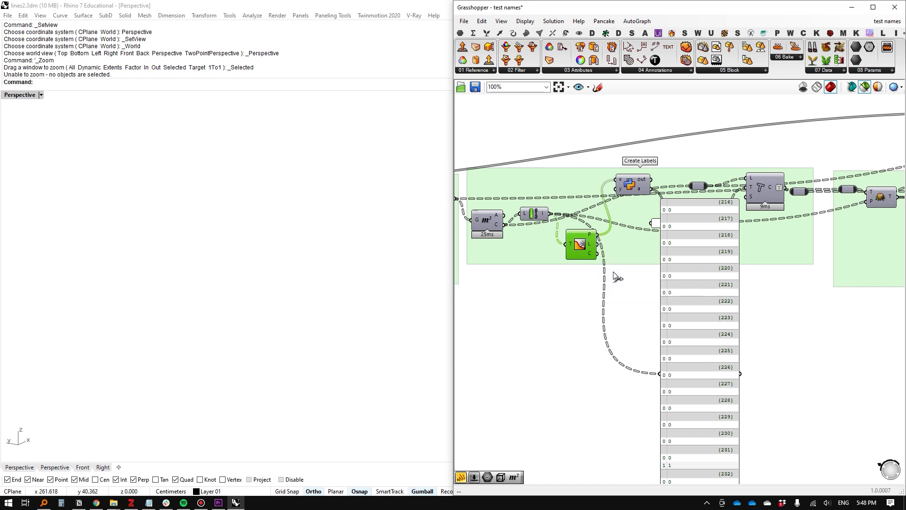
pyautogui.moveTo(597, 234); pyautogui.dragTo(660, 374)
pyautogui.moveTo(666, 395); pyautogui.dragTo(647, 264, button='right')
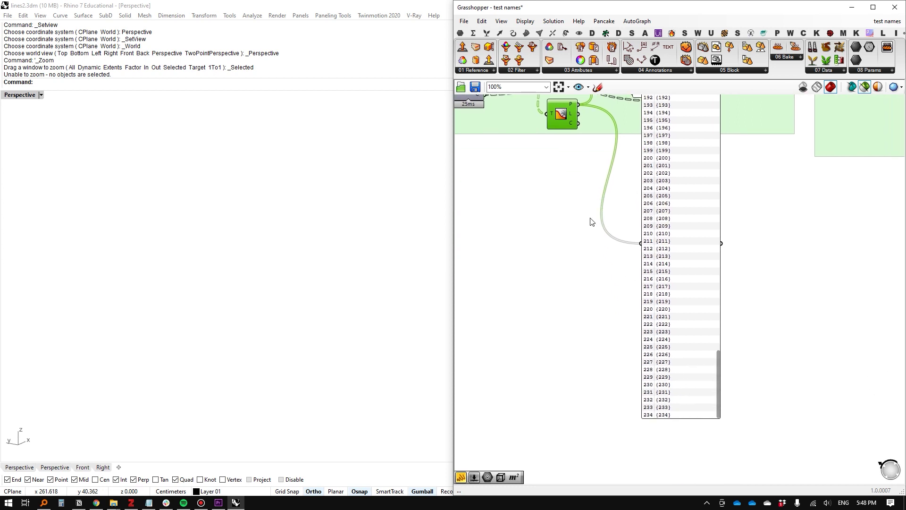
# Compare the branch paths with the item indices in a duplicate panel fed by the index component, then delete the duplicate.
pyautogui.moveTo(622, 193); pyautogui.dragTo(643, 211, button='right')
pyautogui.scroll(-2, 641, 204)
pyautogui.keyDown('alt'); pyautogui.moveTo(679, 200); pyautogui.dragTo(593, 248); pyautogui.keyUp('alt')
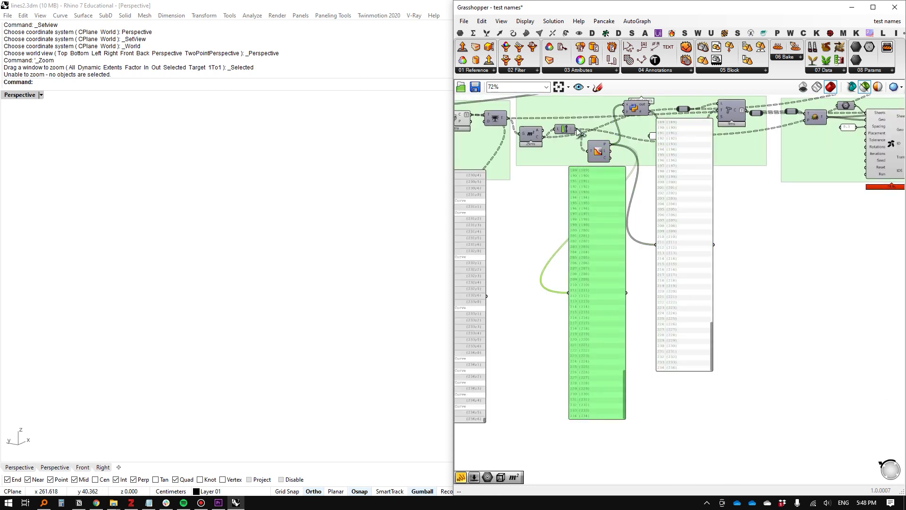
pyautogui.moveTo(576, 129); pyautogui.dragTo(569, 293)
pyautogui.scroll(4, 630, 419)
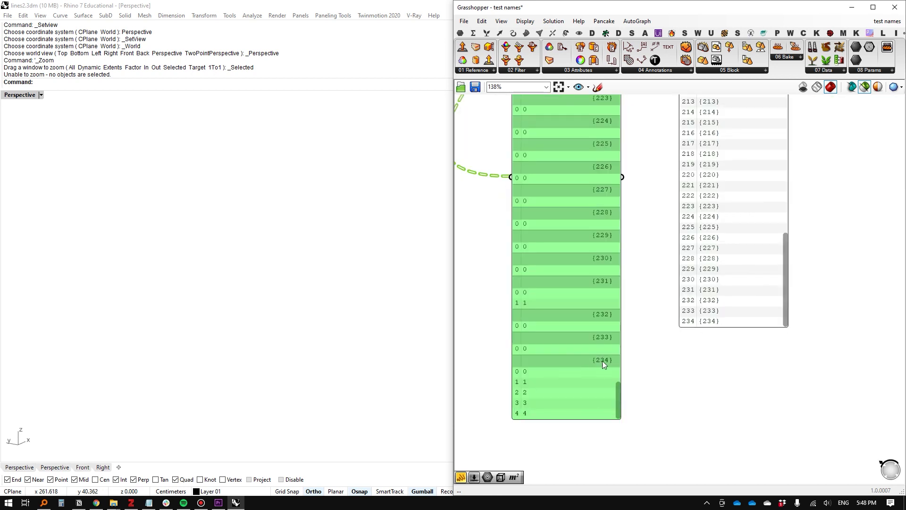
pyautogui.press('Delete')
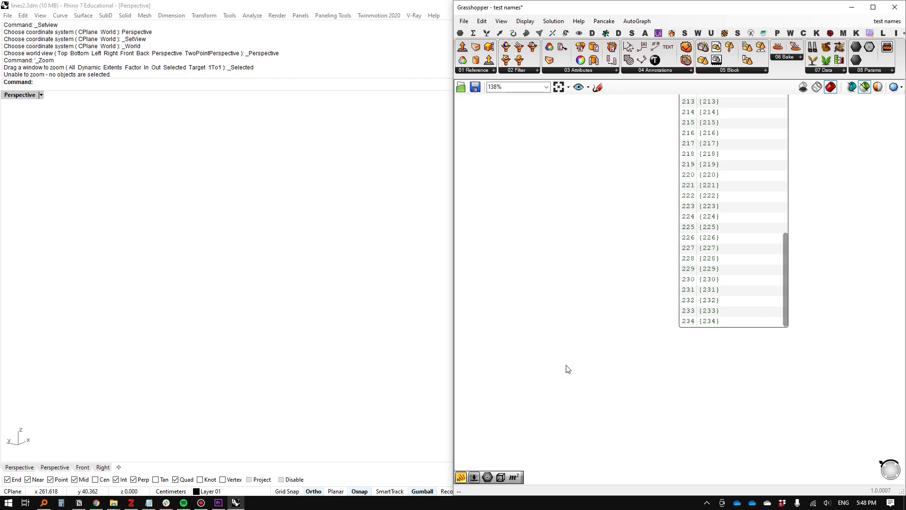
# Place the paths panel just below the Create Labels group and examine the curly brackets around its entries.
pyautogui.scroll(-6, 566, 365)
pyautogui.moveTo(607, 184); pyautogui.dragTo(629, 238, button='right')
pyautogui.scroll(5, 629, 238)
pyautogui.moveTo(629, 240); pyautogui.dragTo(604, 342)
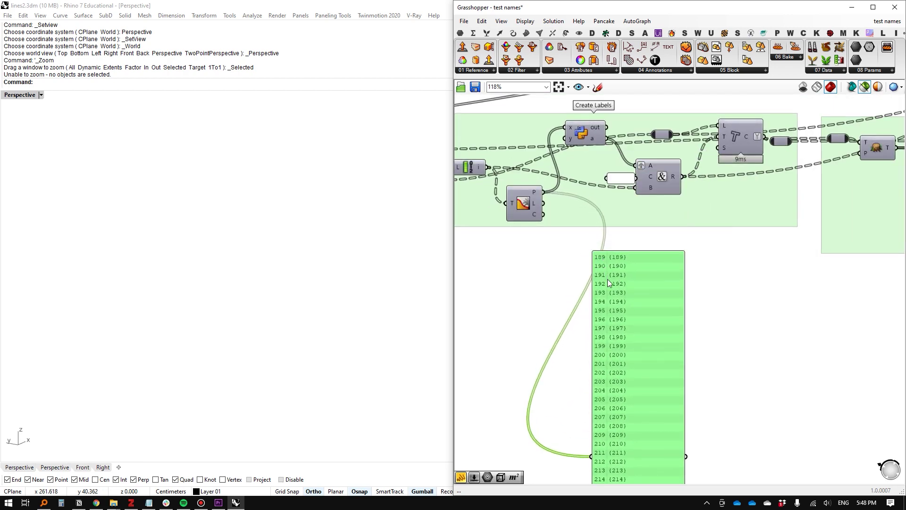
pyautogui.scroll(2, 634, 194)
pyautogui.click(611, 171)
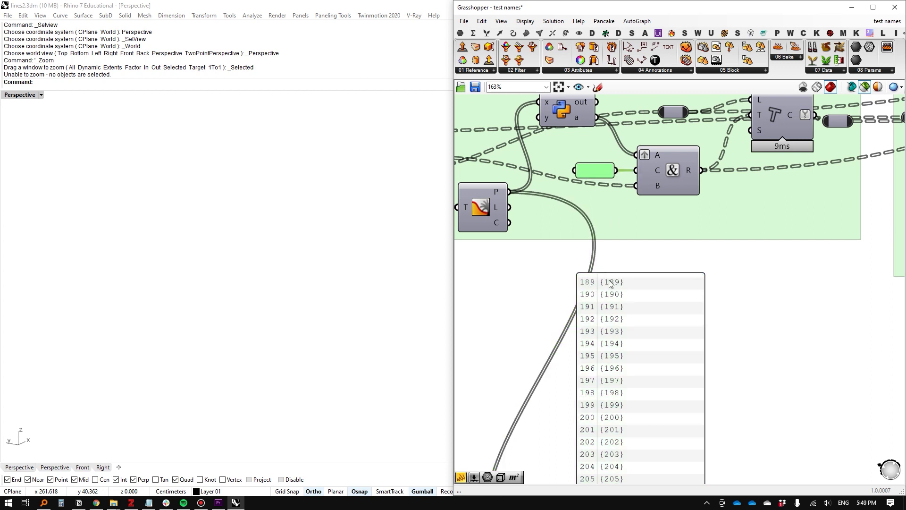
pyautogui.scroll(2, 610, 284)
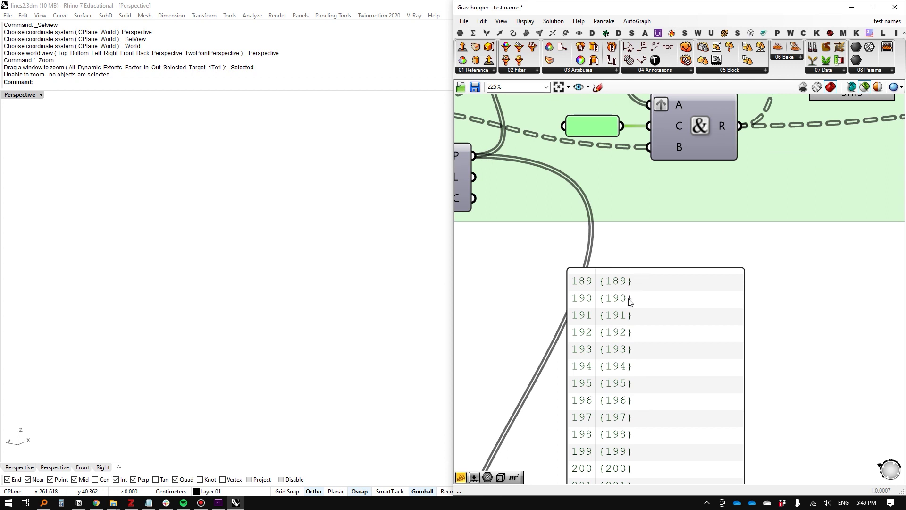
pyautogui.scroll(-3, 621, 284)
pyautogui.moveTo(628, 311); pyautogui.dragTo(608, 338)
# Try to convert the Tree Statistics paths with a Number parameter and check its output in a panel, then delete both.
pyautogui.doubleClick(653, 285)
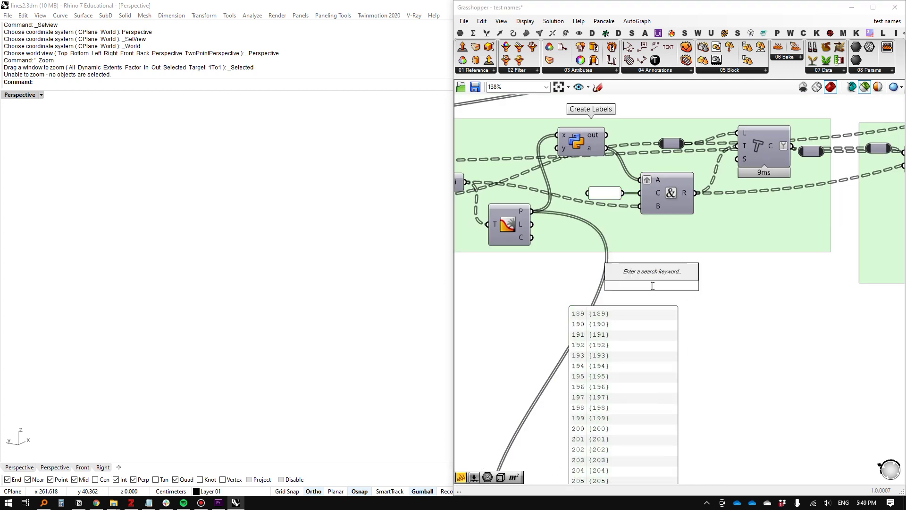
pyautogui.write('number')
pyautogui.press('Return')
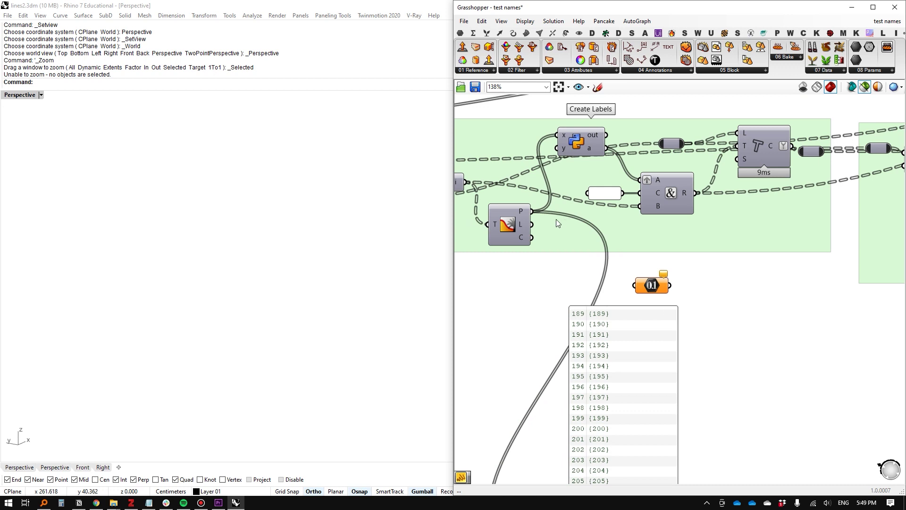
pyautogui.moveTo(532, 213); pyautogui.dragTo(634, 285)
pyautogui.doubleClick(703, 298)
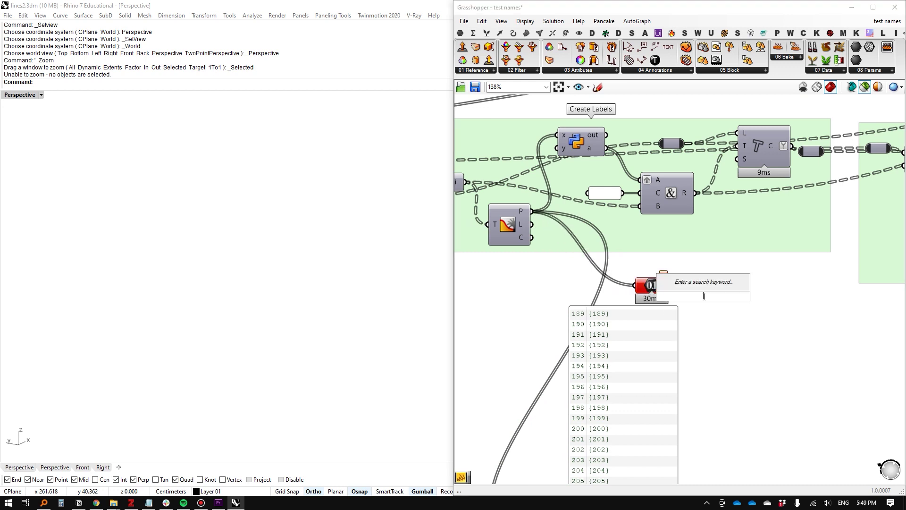
pyautogui.press('Return')
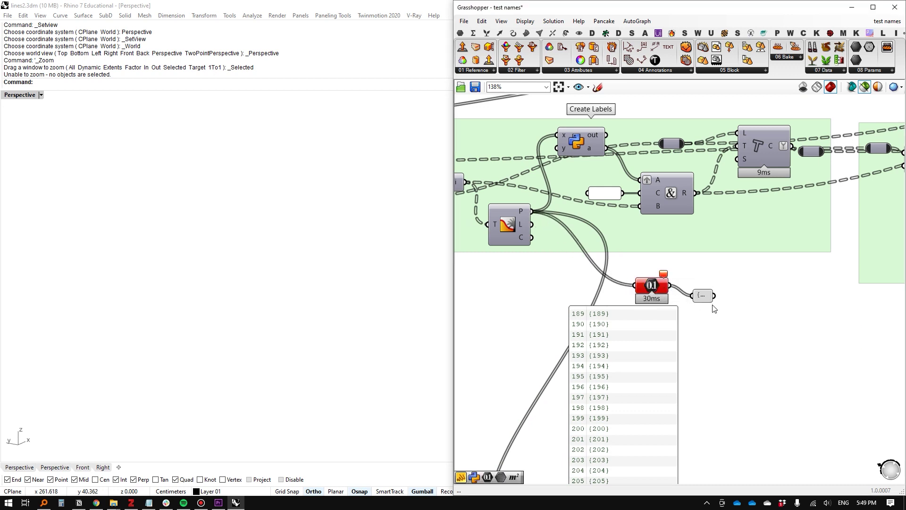
pyautogui.moveTo(711, 301); pyautogui.dragTo(800, 390)
pyautogui.click(763, 360)
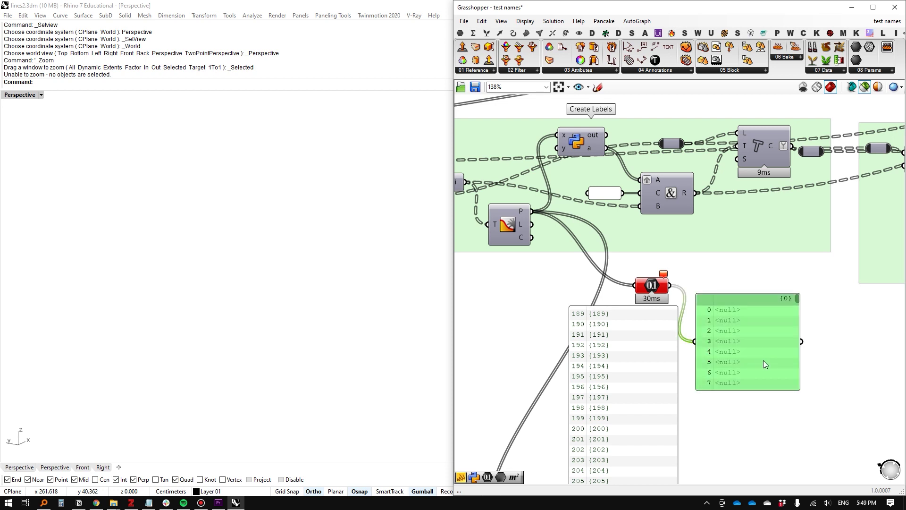
pyautogui.press('Delete')
pyautogui.moveTo(706, 282); pyautogui.dragTo(630, 287)
pyautogui.press('Delete')
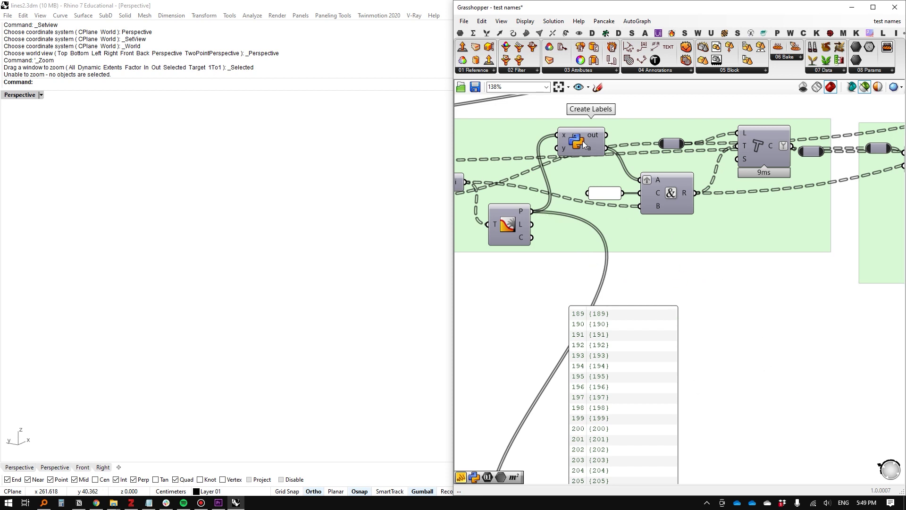
# Open the Python component's script beside the canvas and check the type hint of its x input.
pyautogui.doubleClick(582, 141)
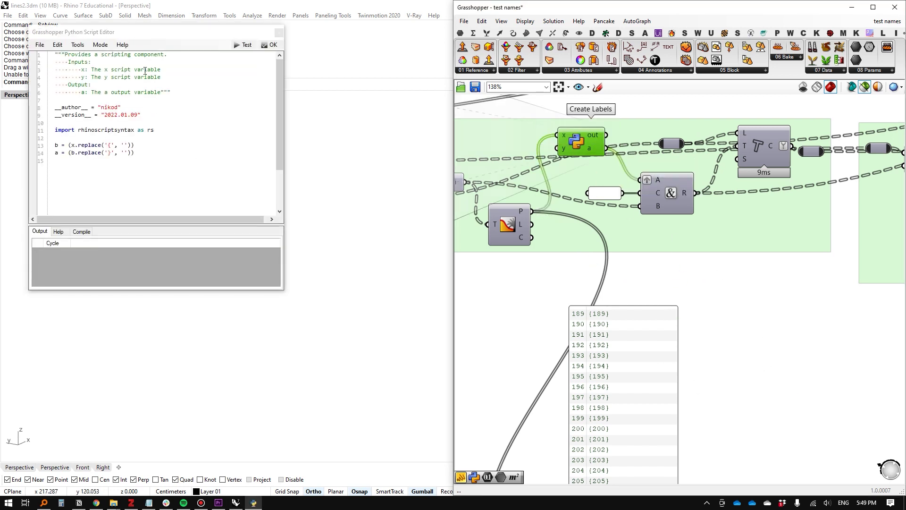
pyautogui.moveTo(160, 32); pyautogui.dragTo(364, 105)
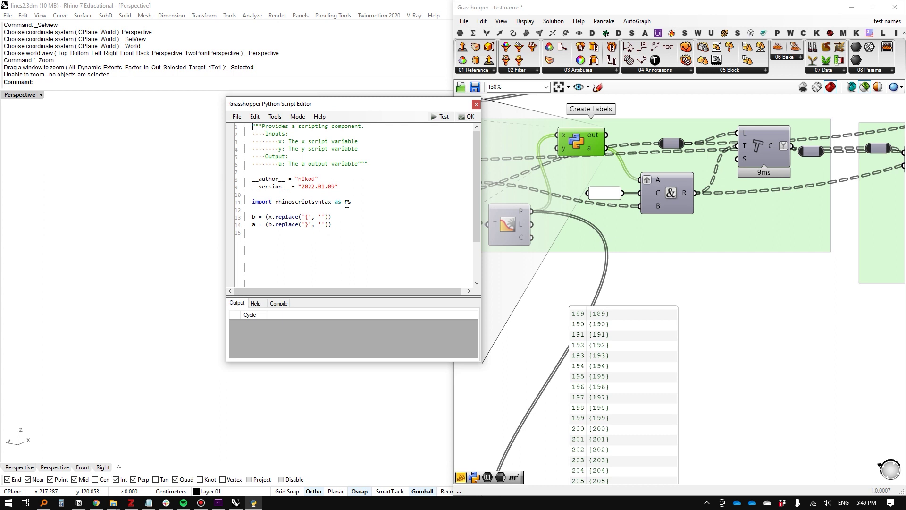
pyautogui.moveTo(353, 104); pyautogui.dragTo(284, 101)
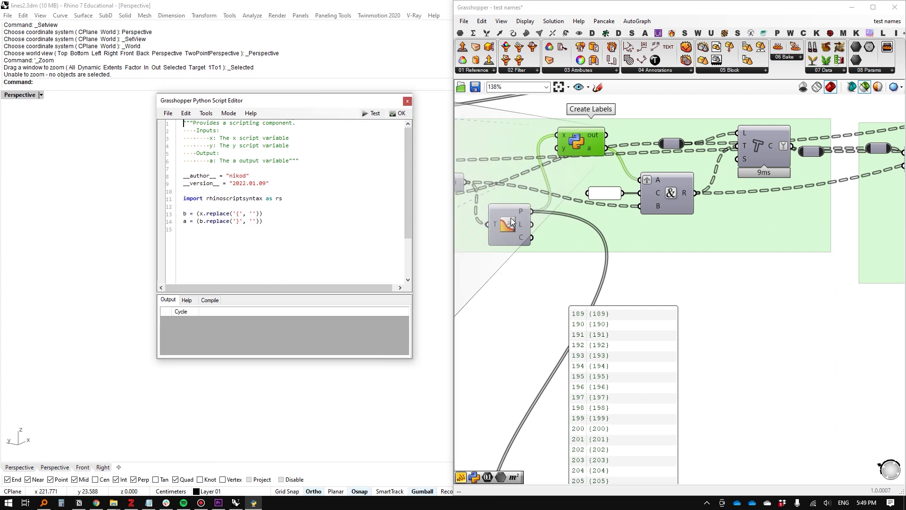
pyautogui.rightClick(563, 136)
pyautogui.moveTo(590, 337)
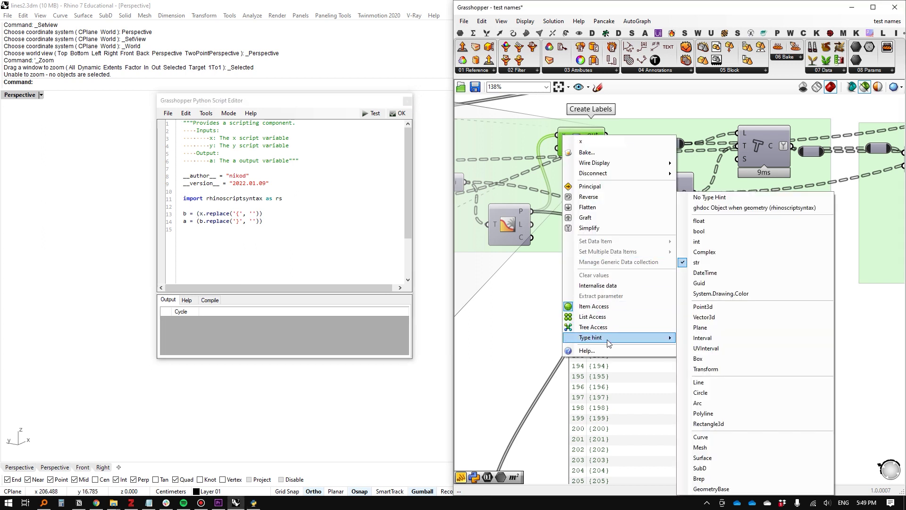
pyautogui.click(508, 299)
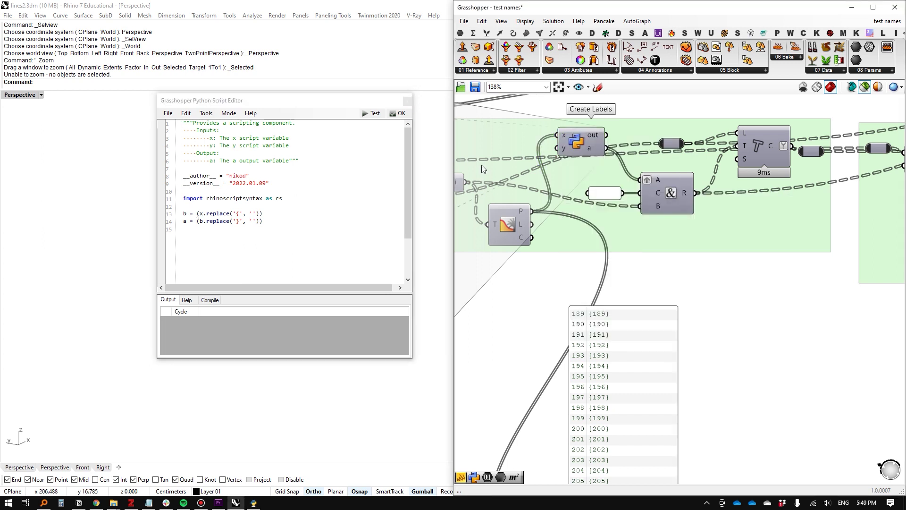
# Review the script lines that replace the opening and closing curly brackets with nothing, then close the script editor.
pyautogui.click(185, 214)
pyautogui.moveTo(184, 214); pyautogui.dragTo(191, 213)
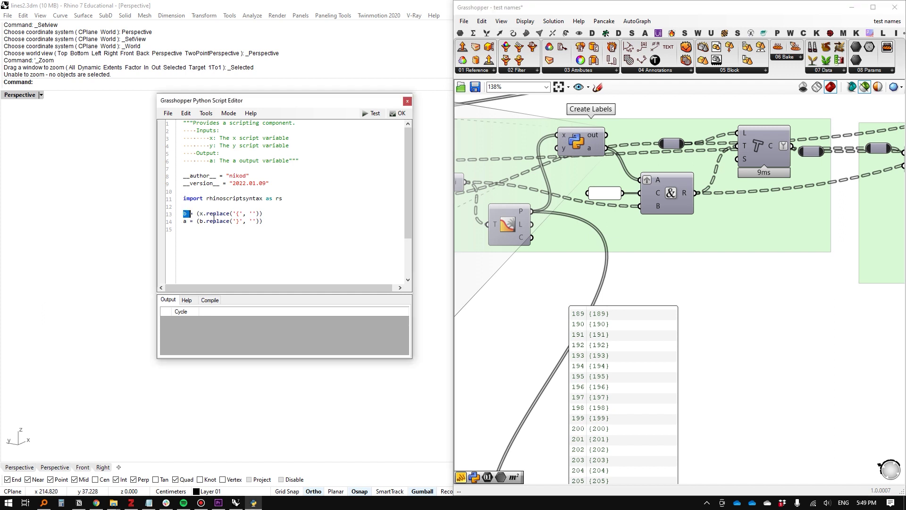
pyautogui.click(213, 213)
pyautogui.doubleClick(185, 222)
pyautogui.click(198, 227)
pyautogui.click(407, 101)
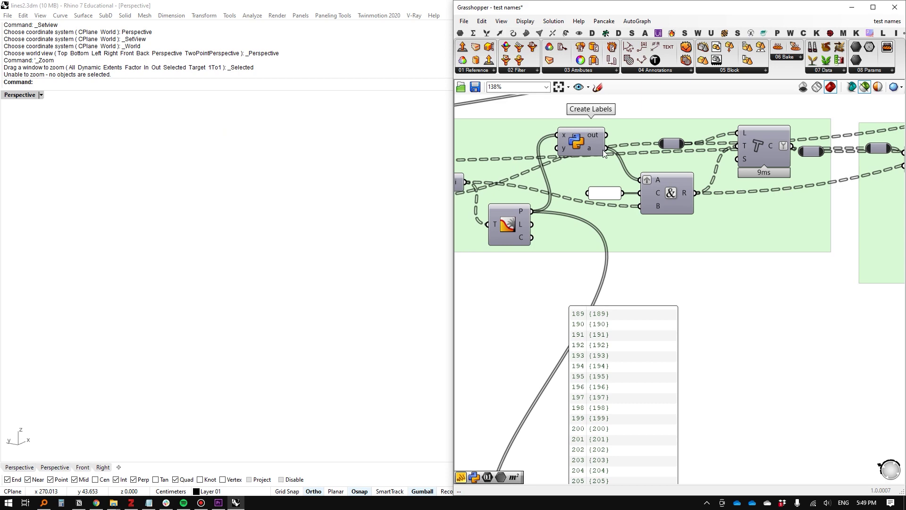
# Feed the Python component's a output into the panel and examine the paths without brackets.
pyautogui.moveTo(606, 147); pyautogui.dragTo(562, 458)
pyautogui.scroll(-4, 552, 377)
pyautogui.scroll(4, 551, 442)
pyautogui.moveTo(605, 304); pyautogui.dragTo(585, 338, button='right')
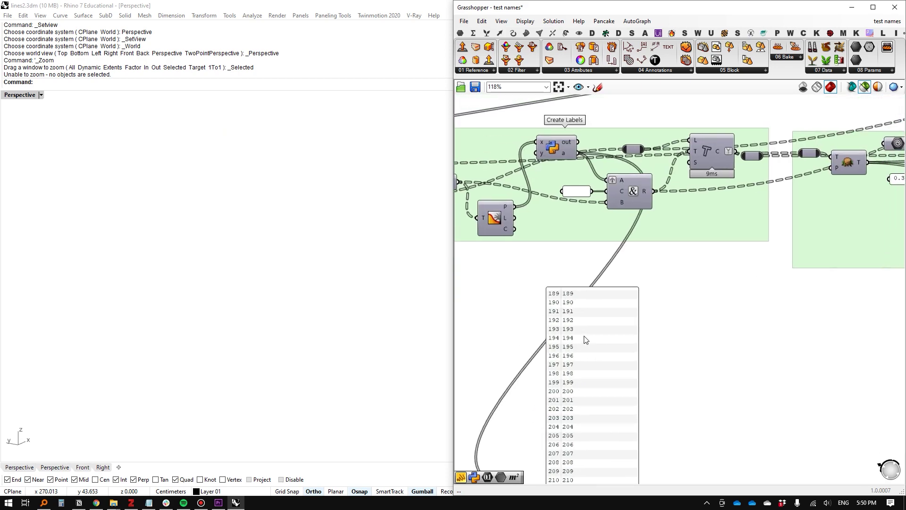
pyautogui.click(584, 338)
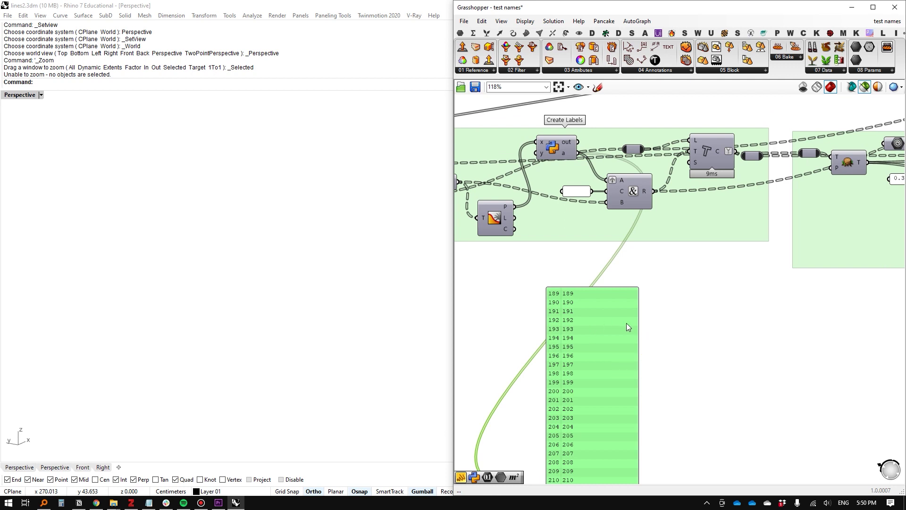
# Delete the bracket-free paths panel and move the Tree Statistics component slightly back up in the Create Labels group.
pyautogui.press('Delete')
pyautogui.moveTo(635, 286); pyautogui.dragTo(600, 323, button='right')
pyautogui.moveTo(585, 233); pyautogui.dragTo(658, 233, button='right')
pyautogui.moveTo(537, 255); pyautogui.dragTo(538, 230)
pyautogui.scroll(1, 658, 228)
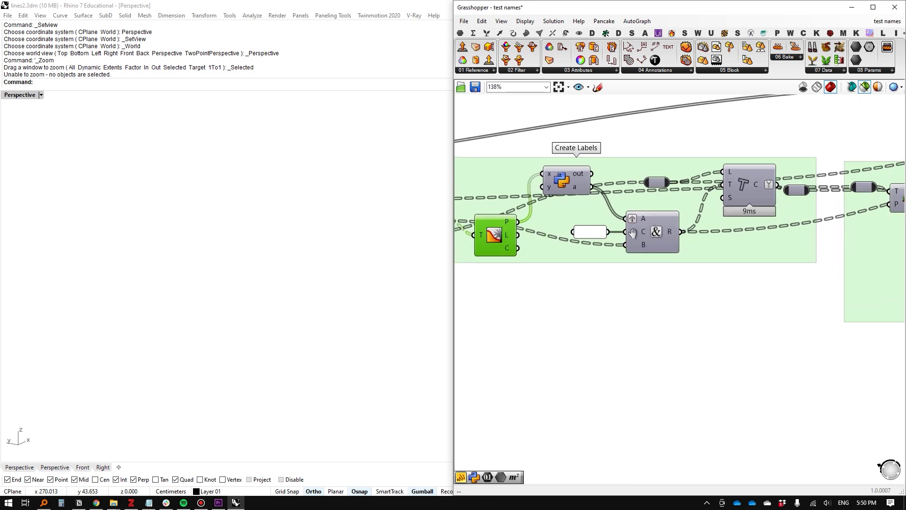
# Add a panel below the Create Labels group, feed it the Concatenate result, and enlarge it to show more labels.
pyautogui.doubleClick(688, 322)
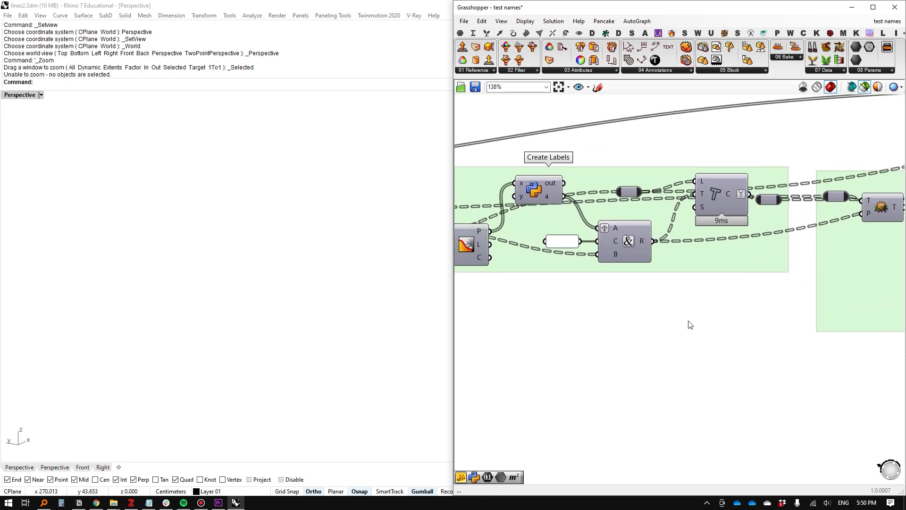
pyautogui.write('"')
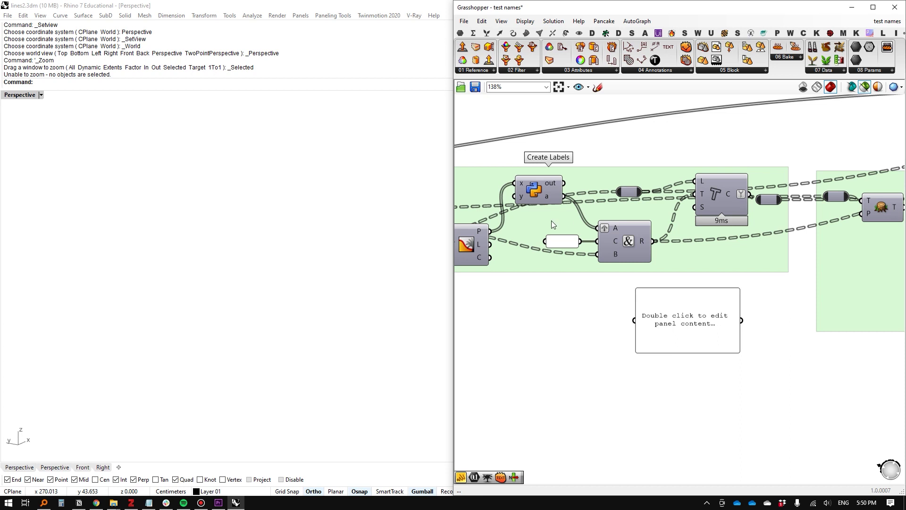
pyautogui.moveTo(653, 241); pyautogui.dragTo(636, 321)
pyautogui.moveTo(654, 348); pyautogui.dragTo(663, 286, button='right')
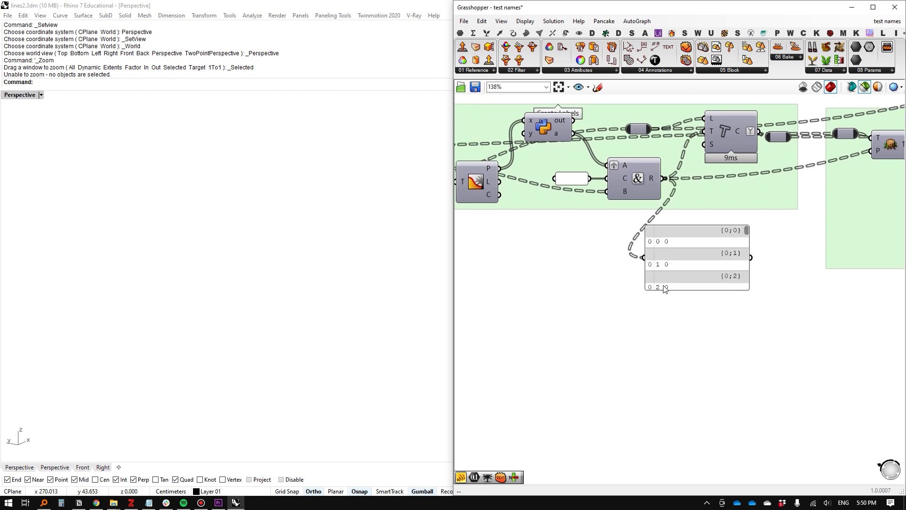
pyautogui.moveTo(671, 291); pyautogui.dragTo(674, 456)
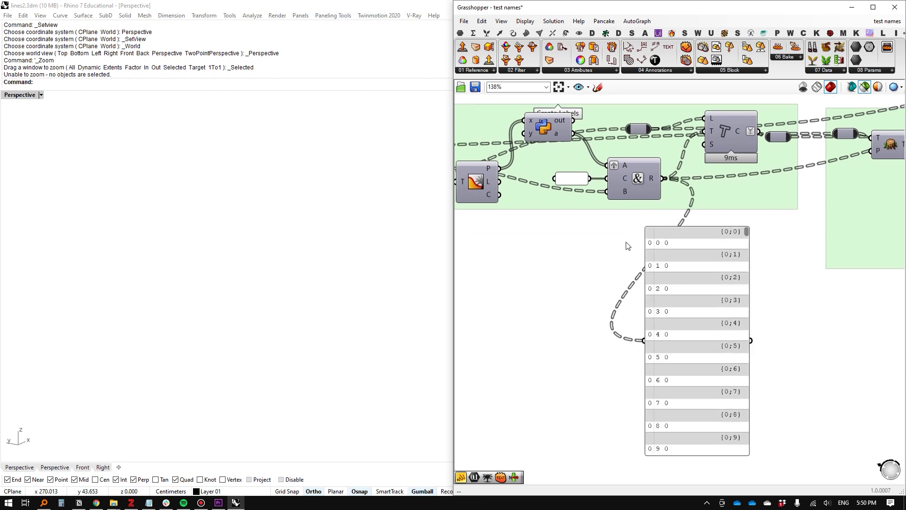
# Set the separator panel feeding Concatenate to a hyphen (-) and examine the resulting labels in the large panel.
pyautogui.doubleClick(579, 177)
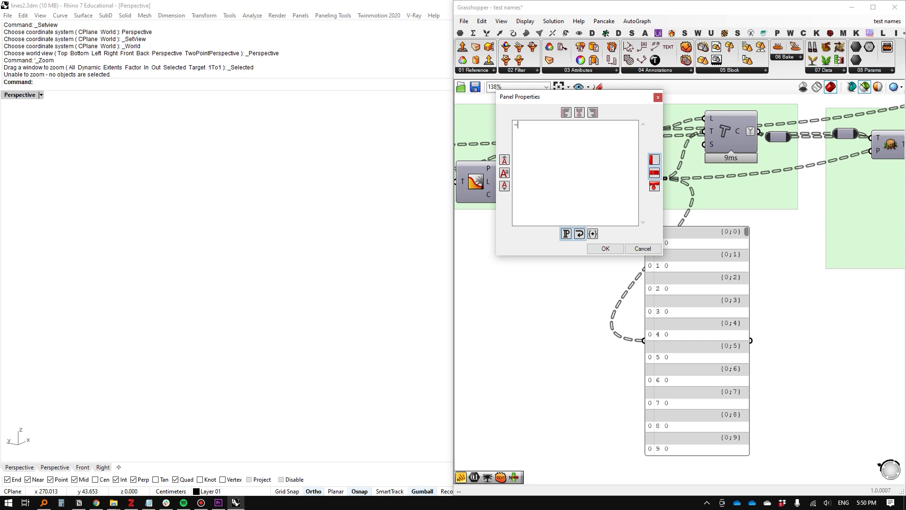
pyautogui.click(605, 248)
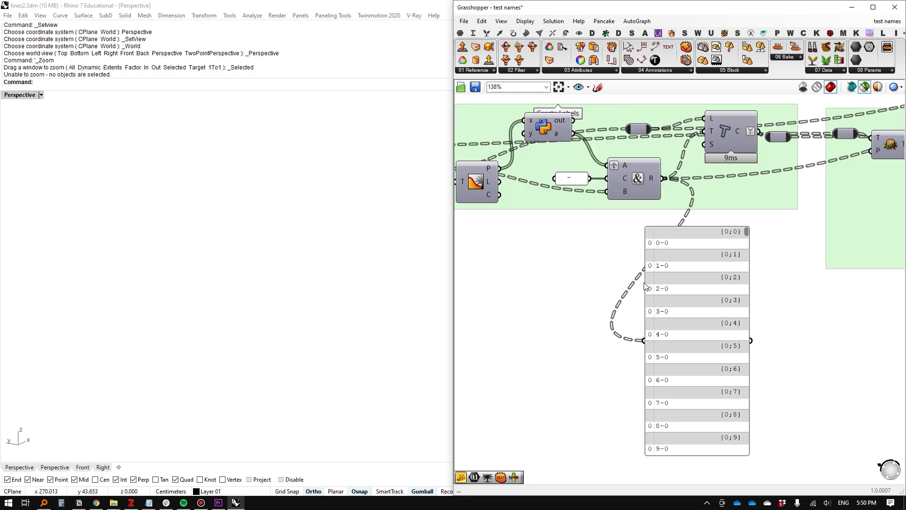
pyautogui.scroll(1, 660, 256)
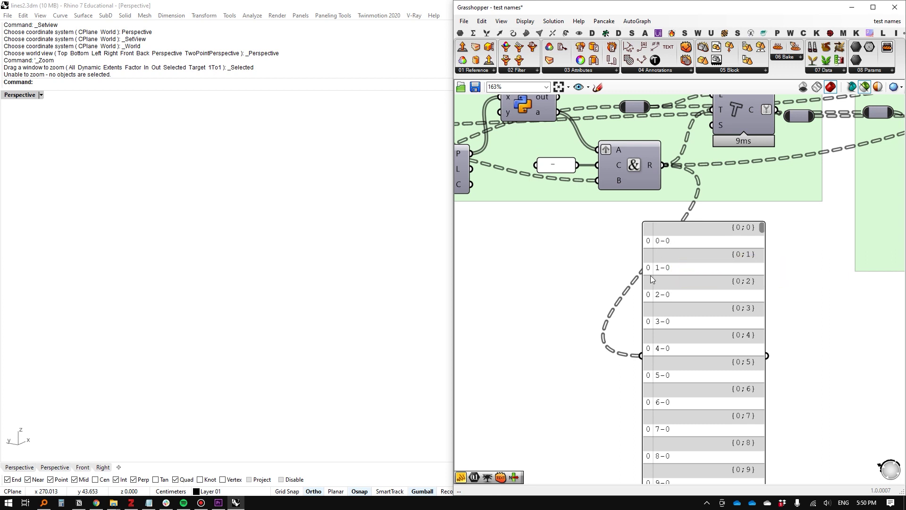
pyautogui.moveTo(708, 262); pyautogui.dragTo(691, 193, button='right')
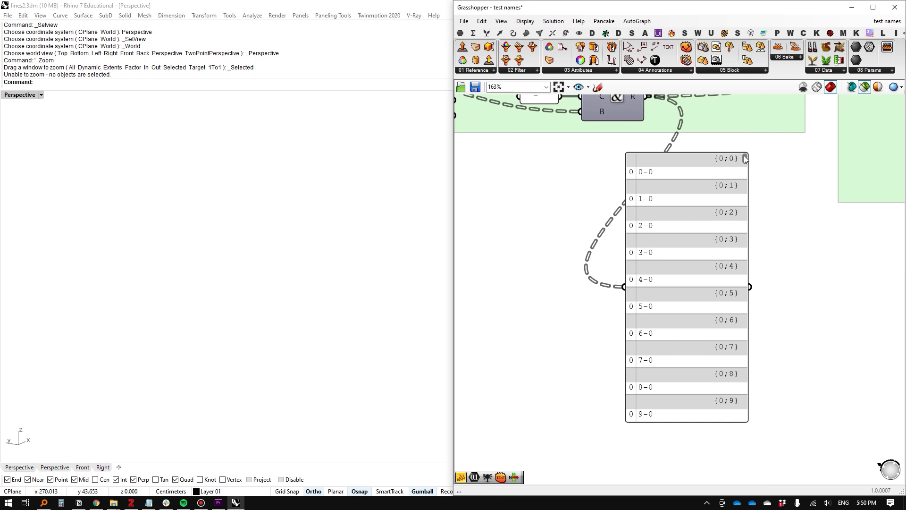
# Examine the hyphenated labels further down the large panel, around branches {0;52} to {0;59}.
pyautogui.moveTo(744, 156); pyautogui.dragTo(743, 218)
pyautogui.scroll(2, 647, 321)
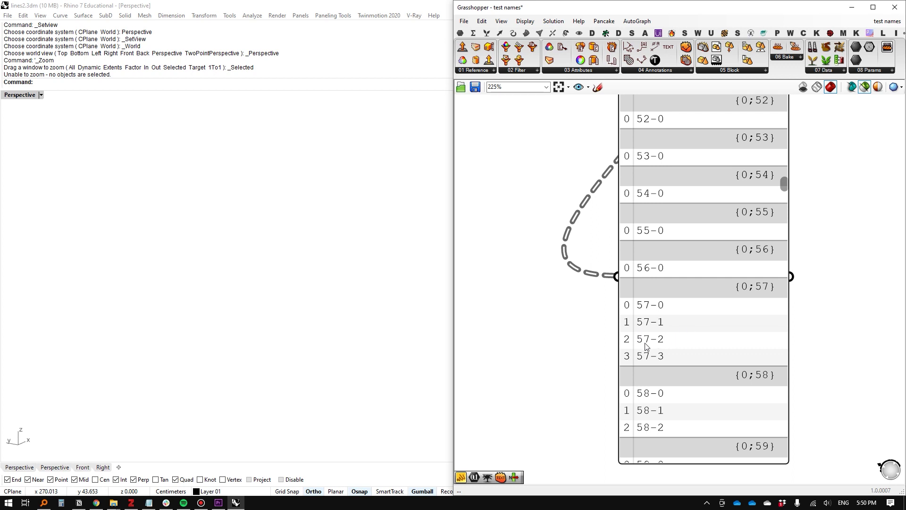
pyautogui.scroll(-2, 669, 361)
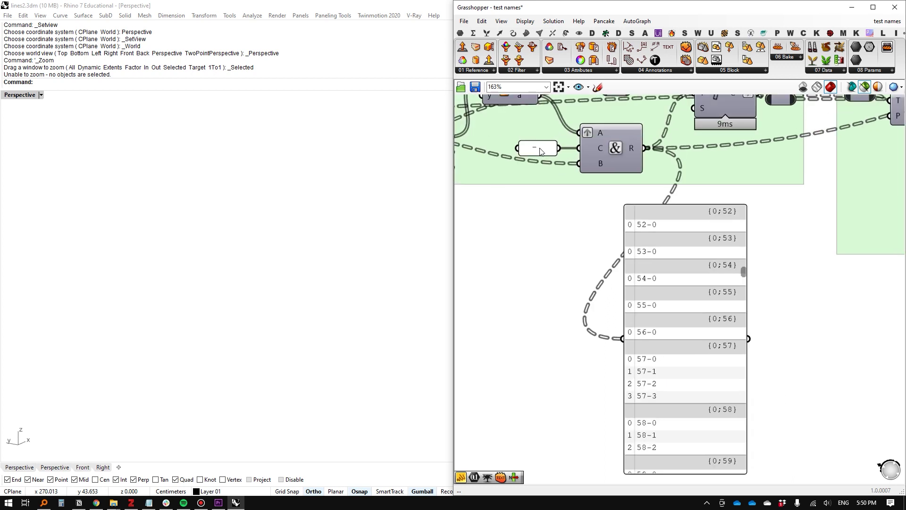
# Replace the hyphen in the separator panel feeding Concatenate with a space and examine the updated labels.
pyautogui.doubleClick(541, 151)
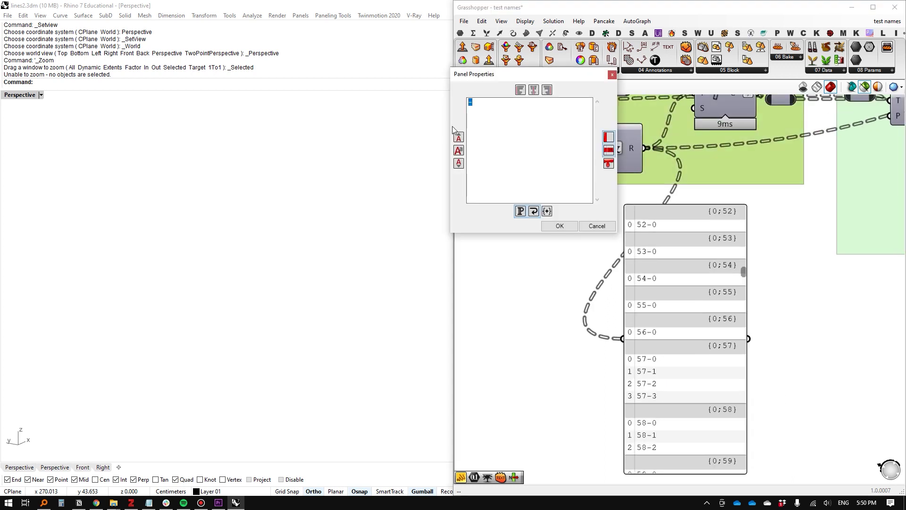
pyautogui.click(553, 229)
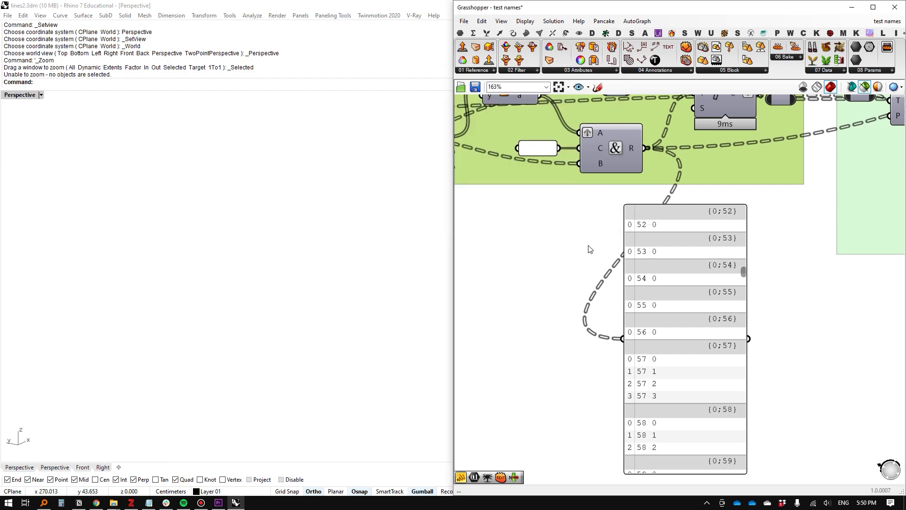
pyautogui.scroll(2, 646, 307)
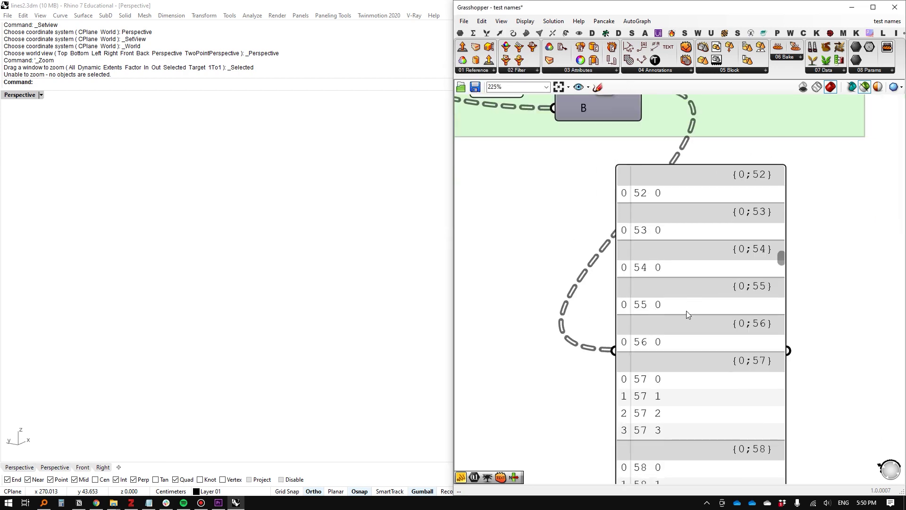
# Delete the large label panel below the Create Labels group.
pyautogui.scroll(-3, 686, 310)
pyautogui.click(696, 296)
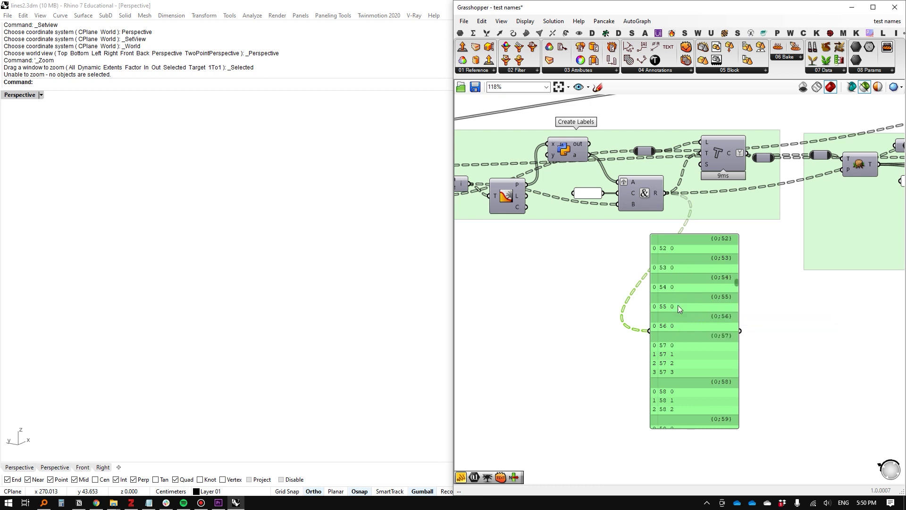
pyautogui.scroll(3, 669, 271)
pyautogui.scroll(-3, 658, 283)
pyautogui.moveTo(677, 300); pyautogui.dragTo(631, 321, button='right')
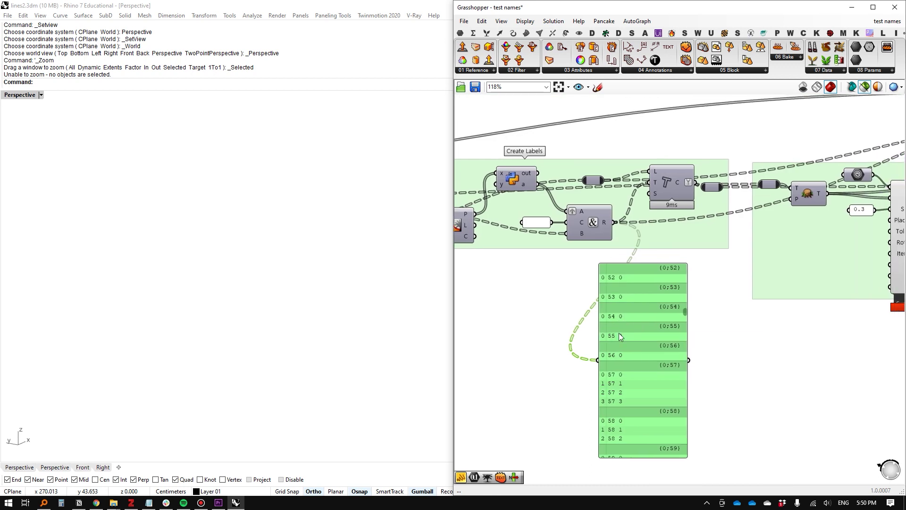
pyautogui.press('Delete')
# Preview the text component of the Create Labels group and examine its building-floor label curves in the Perspective viewport.
pyautogui.click(667, 175)
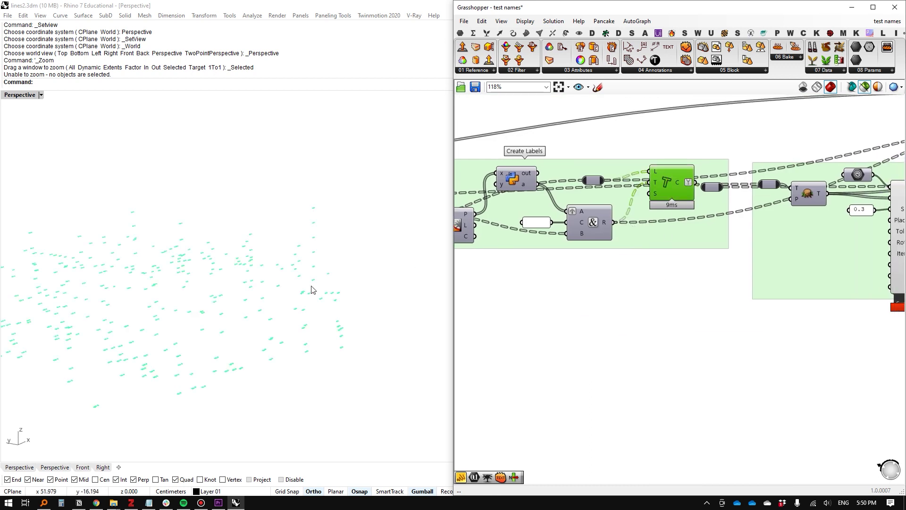
pyautogui.scroll(5, 192, 286)
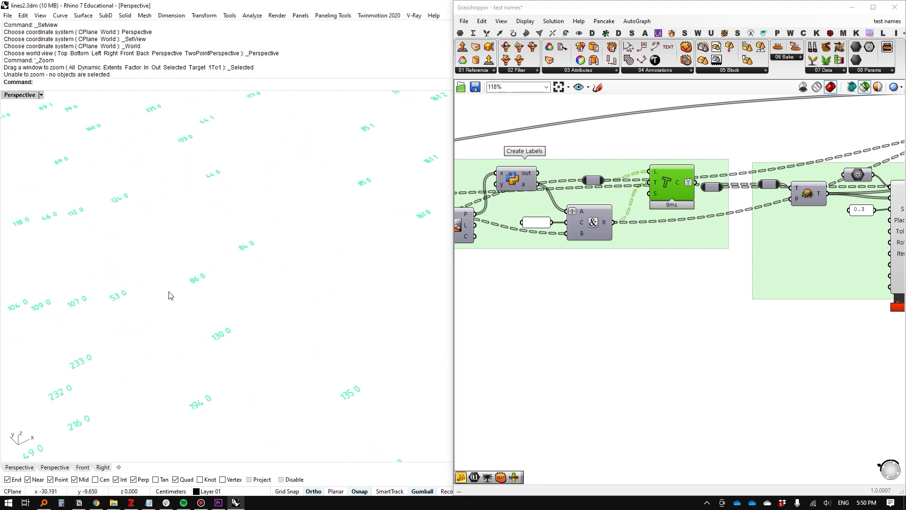
pyautogui.scroll(-5, 212, 292)
pyautogui.moveTo(219, 308); pyautogui.dragTo(233, 273, button='right')
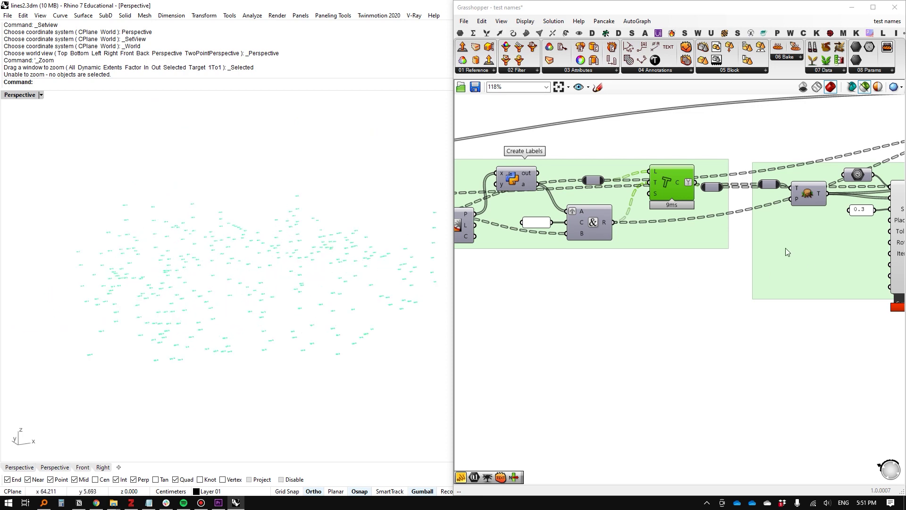
# Preview all geometry in the Rhino viewport, then restore the preview to selected components only.
pyautogui.moveTo(785, 250); pyautogui.dragTo(629, 286, button='right')
pyautogui.click(864, 89)
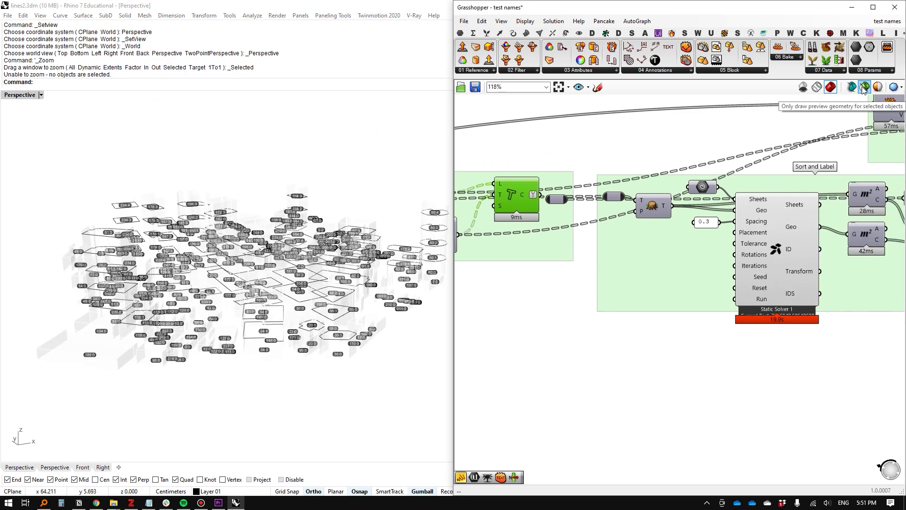
pyautogui.click(863, 89)
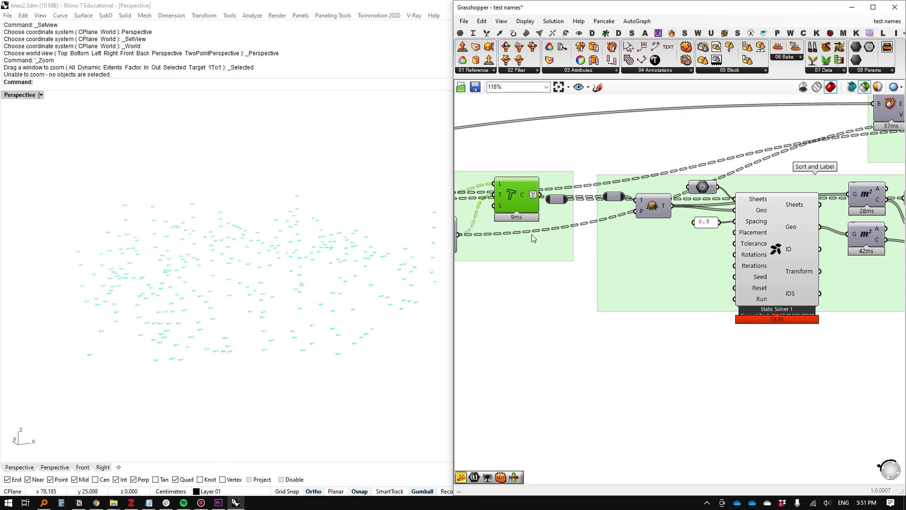
# Nudge the Sort and Label group up and left, and move the text component lower, beside Concatenate, in Create Labels.
pyautogui.click(606, 271)
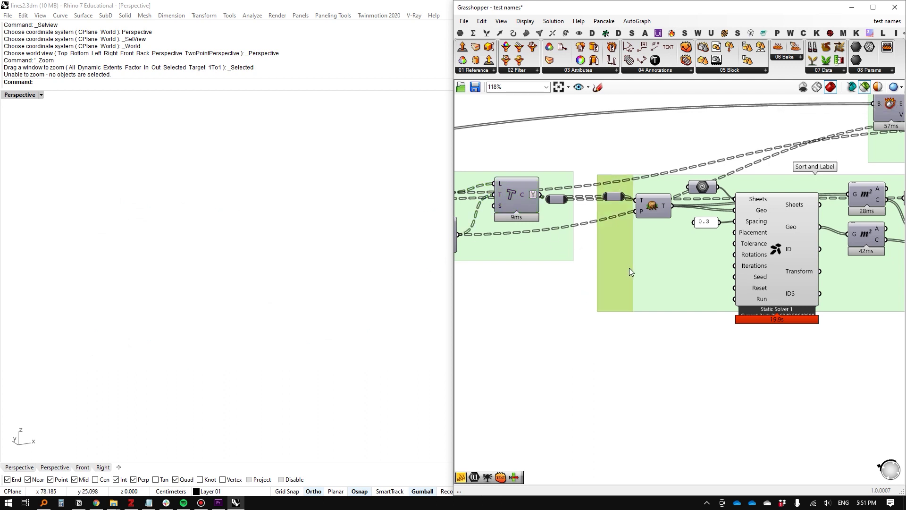
pyautogui.moveTo(630, 268); pyautogui.dragTo(623, 263)
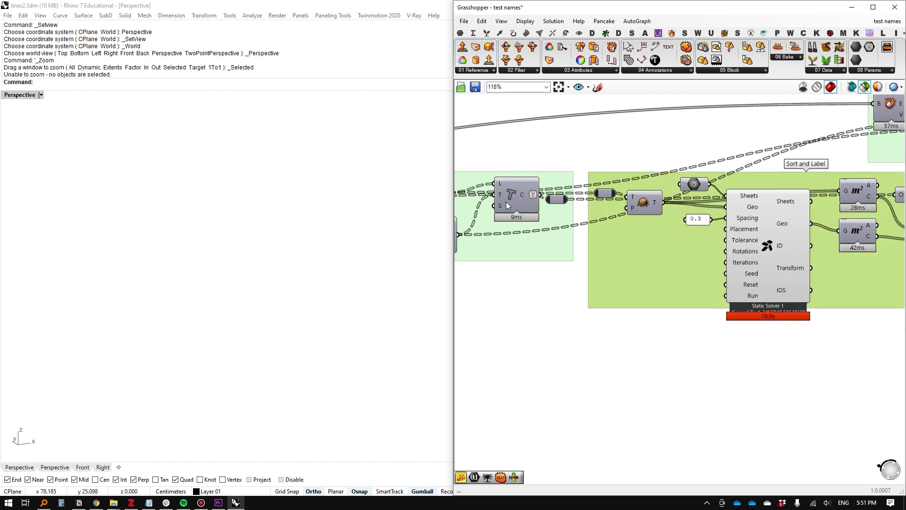
pyautogui.moveTo(506, 202); pyautogui.dragTo(492, 239)
pyautogui.scroll(-1, 574, 224)
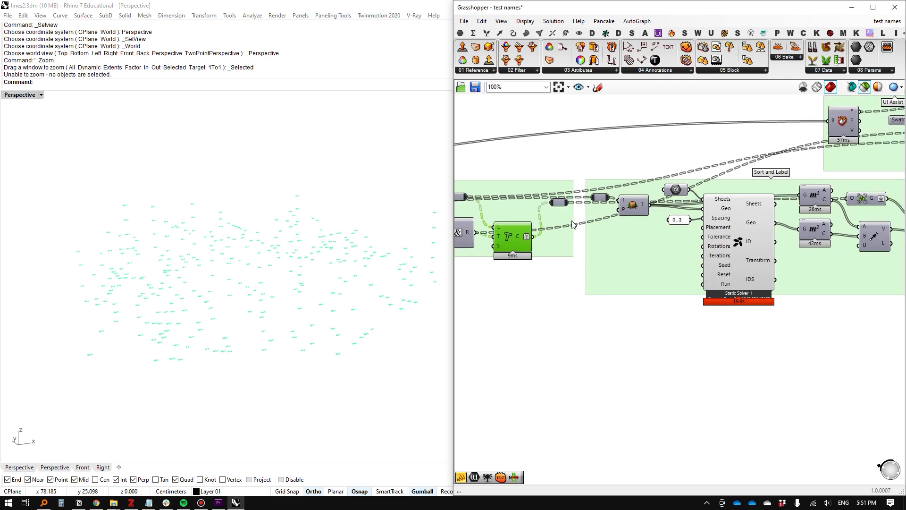
# Preview the tree component at the start of the Sort and Label group and examine its floor outlines in the viewport.
pyautogui.click(631, 207)
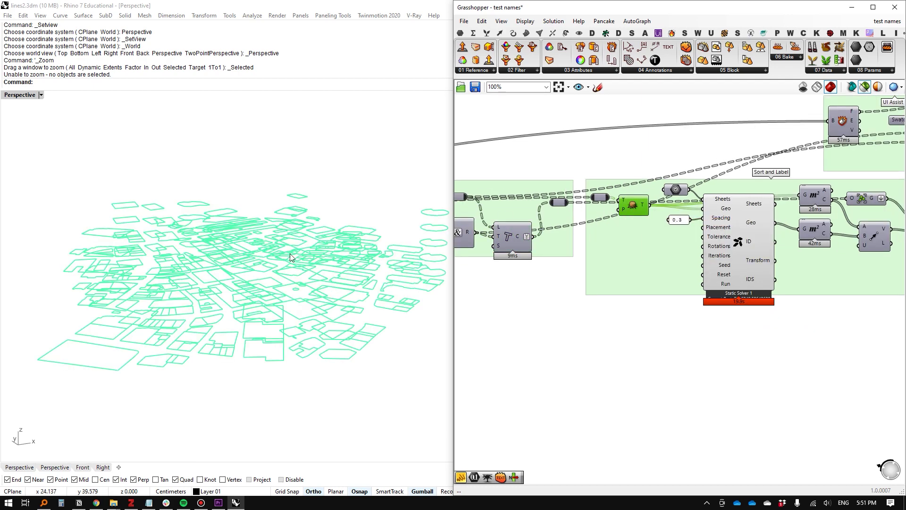
pyautogui.moveTo(290, 257)
pyautogui.mouseDown(button='right')
pyautogui.moveTo(273, 266)
pyautogui.moveTo(289, 266)
pyautogui.mouseUp(button='right')
pyautogui.scroll(2, 609, 199)
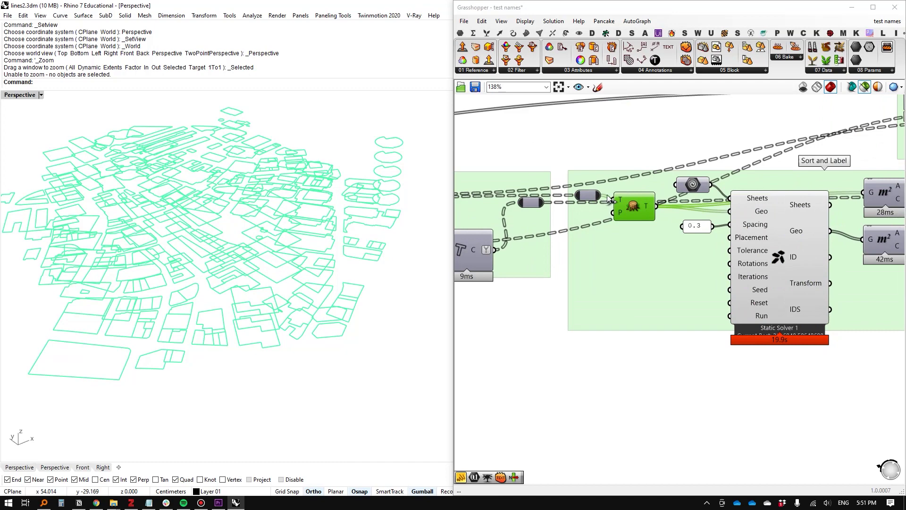
# Move the intersection component and the Trim Tree component slightly up at the end of the Contours group.
pyautogui.scroll(-5, 607, 195)
pyautogui.moveTo(609, 198); pyautogui.dragTo(759, 192, button='right')
pyautogui.moveTo(464, 201); pyautogui.dragTo(742, 207, button='right')
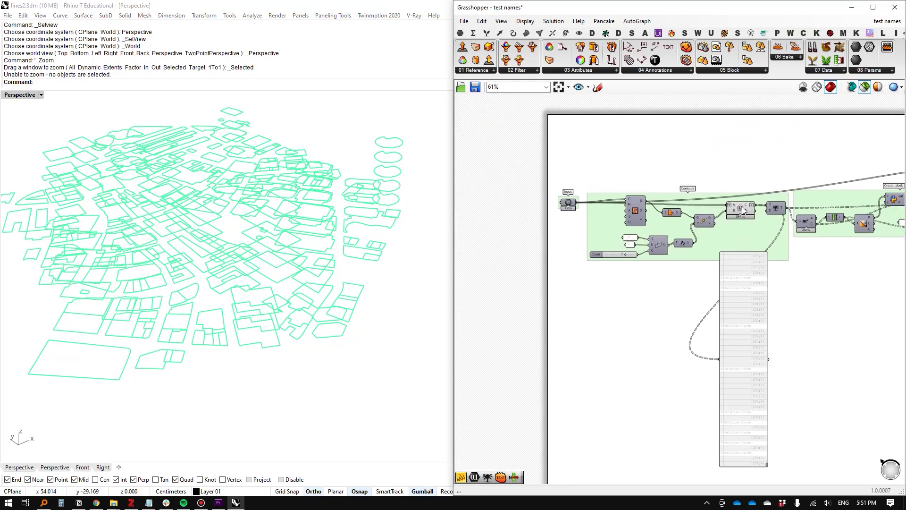
pyautogui.moveTo(742, 207); pyautogui.dragTo(731, 202)
pyautogui.moveTo(780, 204); pyautogui.dragTo(569, 203, button='right')
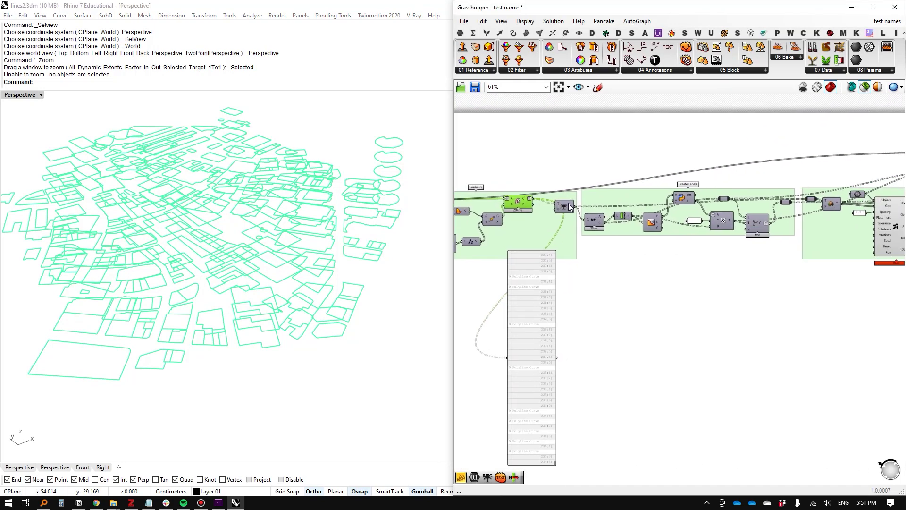
pyautogui.moveTo(568, 202); pyautogui.dragTo(562, 184)
# Inspect the tree component feeding the nesting component's Geo input and examine its floor outlines from farther away.
pyautogui.scroll(3, 561, 184)
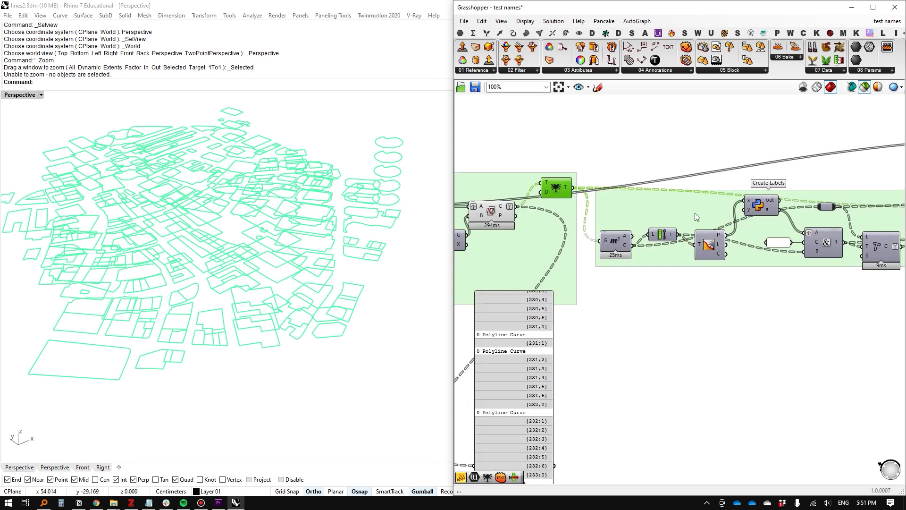
pyautogui.moveTo(892, 220); pyautogui.dragTo(647, 206, button='right')
pyautogui.moveTo(672, 203)
pyautogui.mouseDown()
pyautogui.moveTo(675, 194)
pyautogui.moveTo(675, 218)
pyautogui.moveTo(674, 210)
pyautogui.mouseUp()
pyautogui.scroll(2, 689, 211)
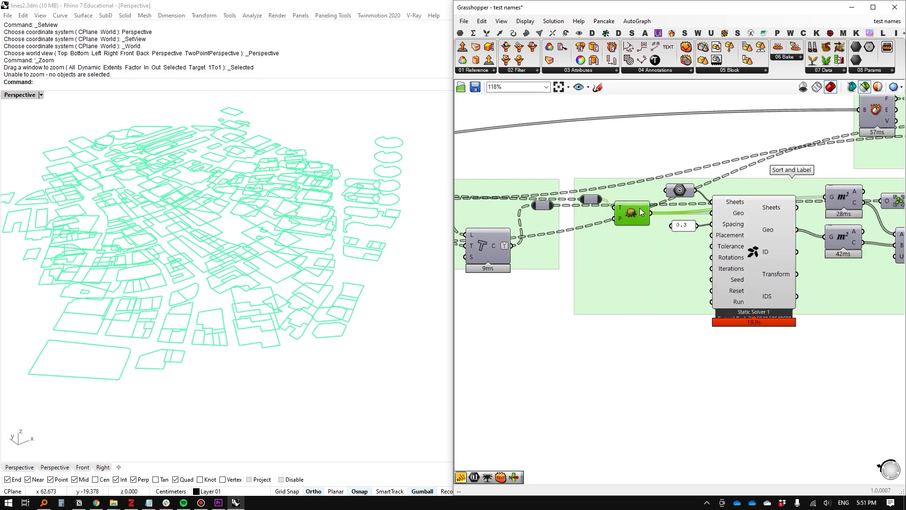
pyautogui.moveTo(639, 207); pyautogui.dragTo(638, 202)
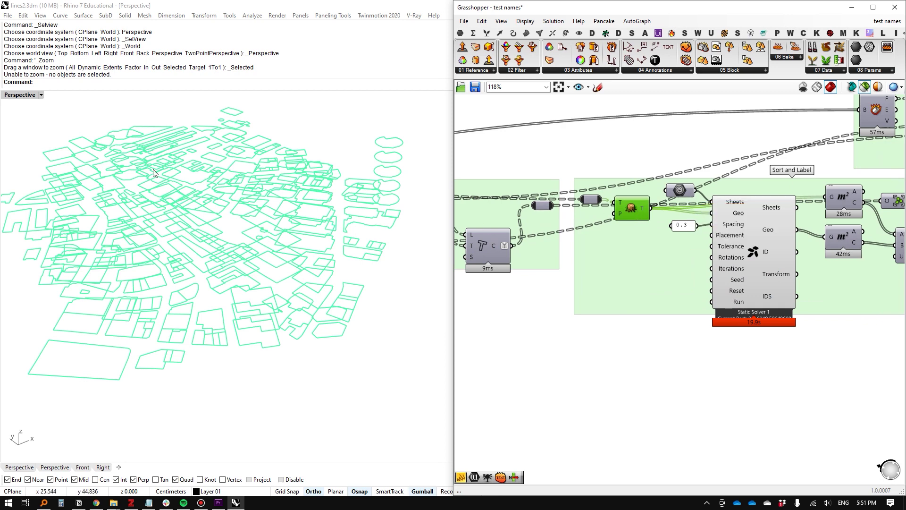
pyautogui.scroll(-5, 259, 189)
pyautogui.keyDown('shift'); pyautogui.moveTo(263, 175); pyautogui.dragTo(255, 231, button='right'); pyautogui.keyUp('shift')
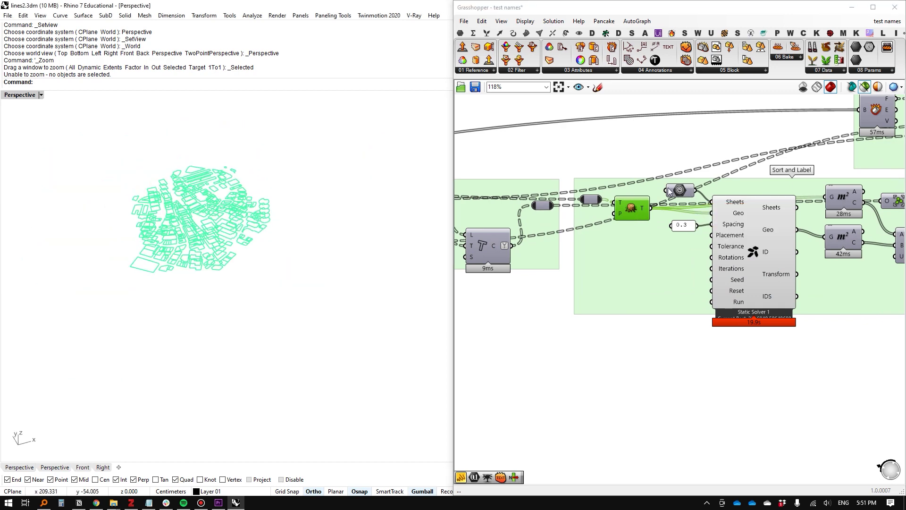
# Compare the sheet outline with the nested result, and move the sheet's curve parameter slightly up and left.
pyautogui.click(680, 190)
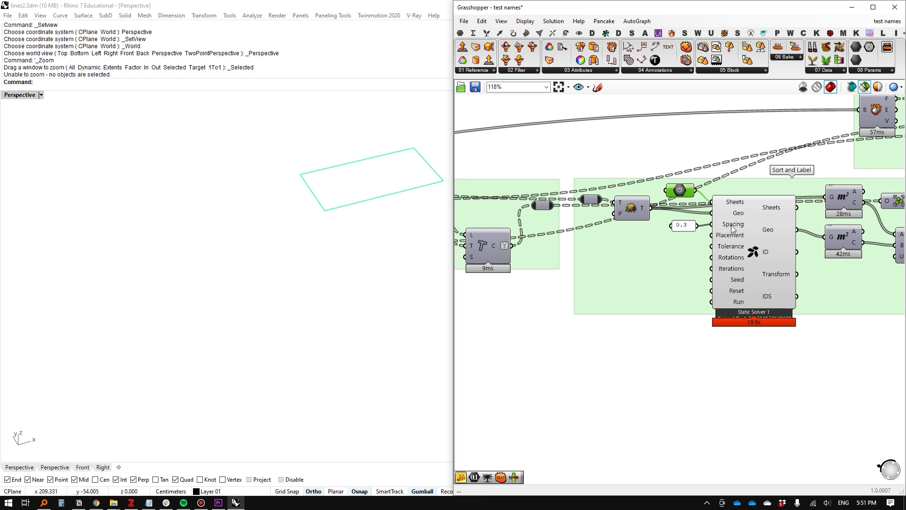
pyautogui.click(750, 241)
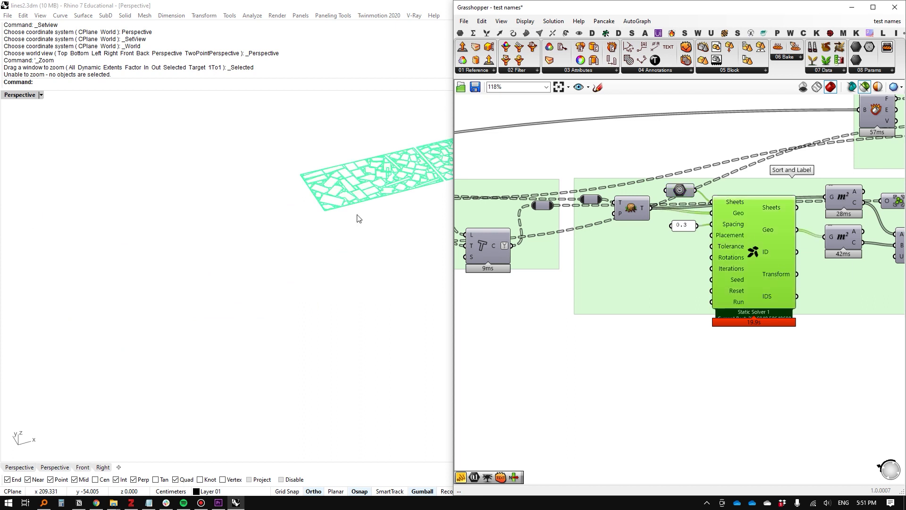
pyautogui.click(689, 190)
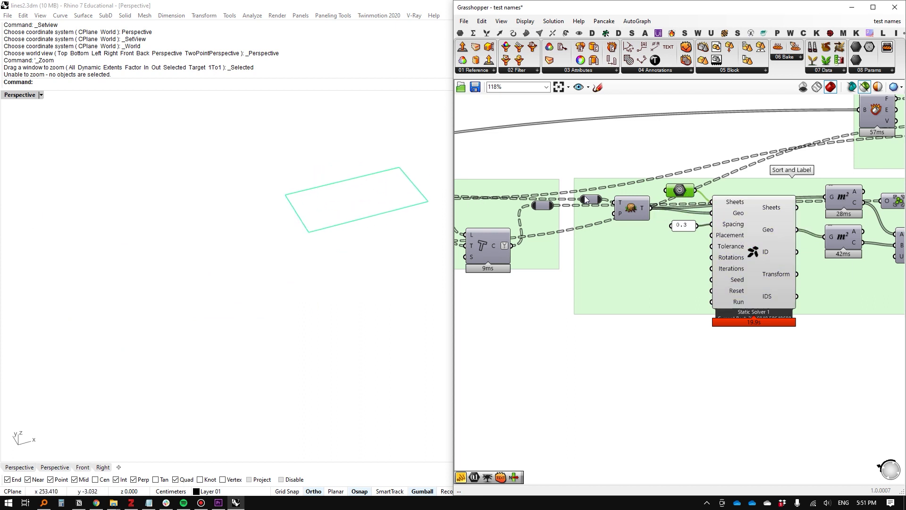
pyautogui.moveTo(682, 190); pyautogui.dragTo(667, 184)
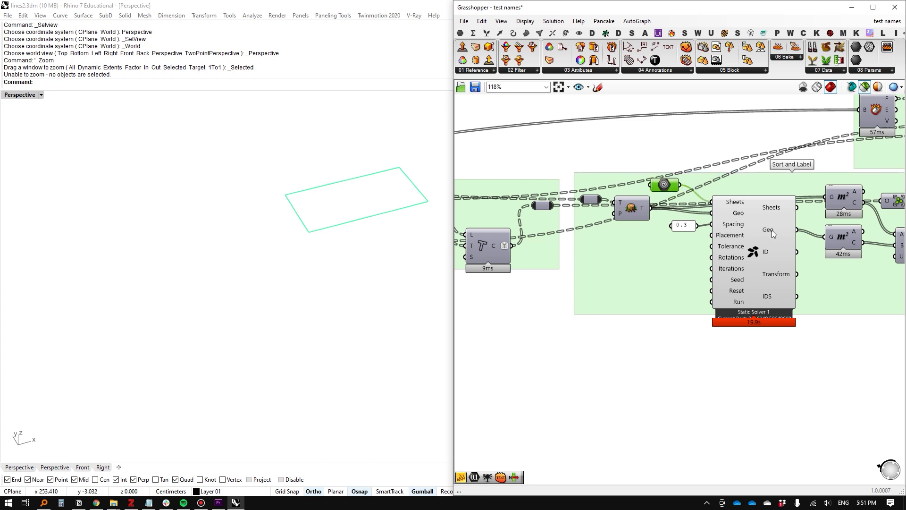
# Preview the nesting component's packed sheets together with the original floor outlines and compare both in the viewport.
pyautogui.click(769, 230)
pyautogui.scroll(5, 267, 267)
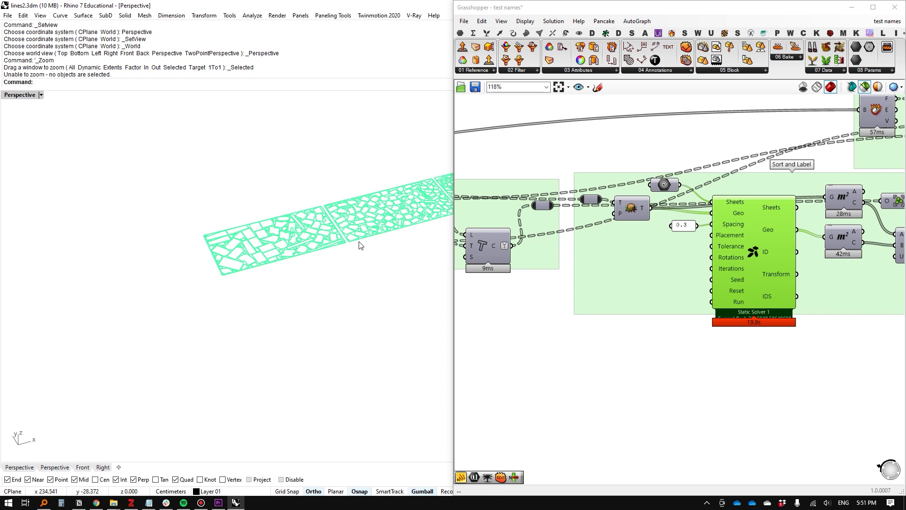
pyautogui.scroll(3, 231, 239)
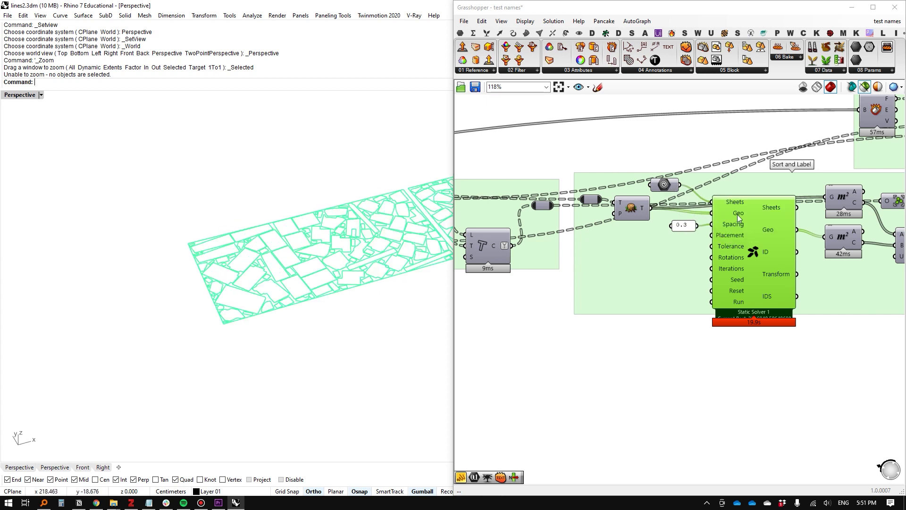
pyautogui.click(631, 213)
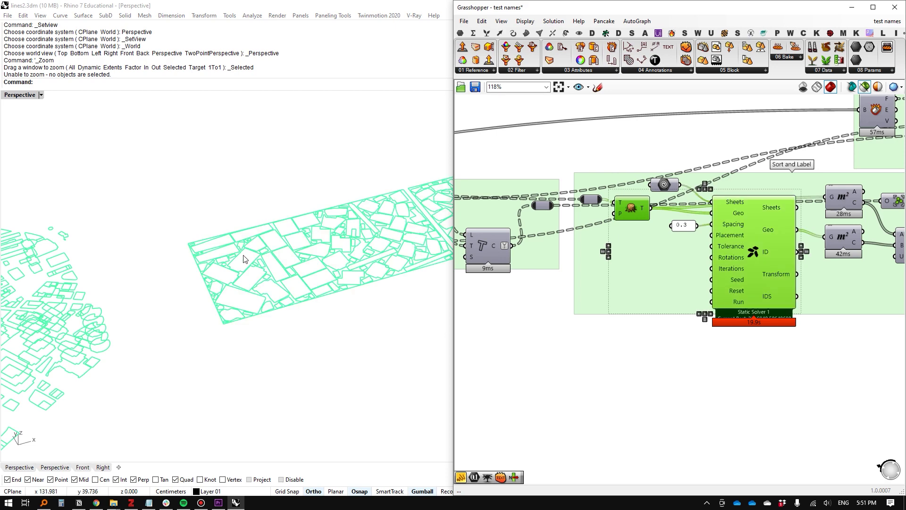
pyautogui.scroll(-2, 265, 252)
pyautogui.scroll(2, 265, 252)
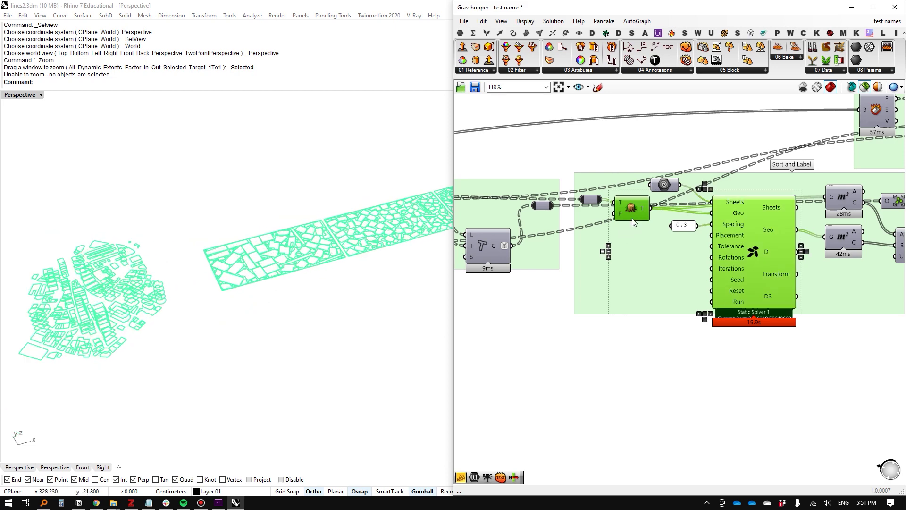
# Shift the nesting component slightly left in the Sort and Label group and inspect its Geo output.
pyautogui.click(743, 364)
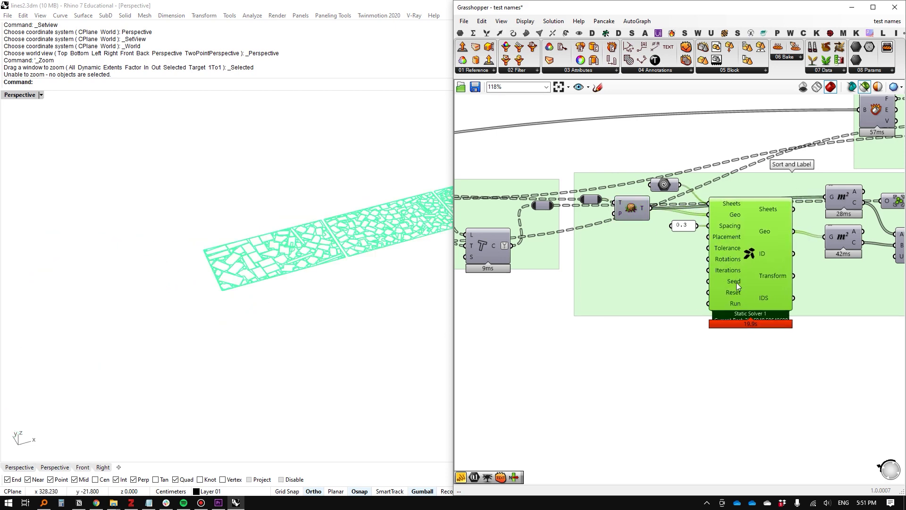
pyautogui.moveTo(768, 244); pyautogui.dragTo(699, 240, button='right')
pyautogui.moveTo(705, 231)
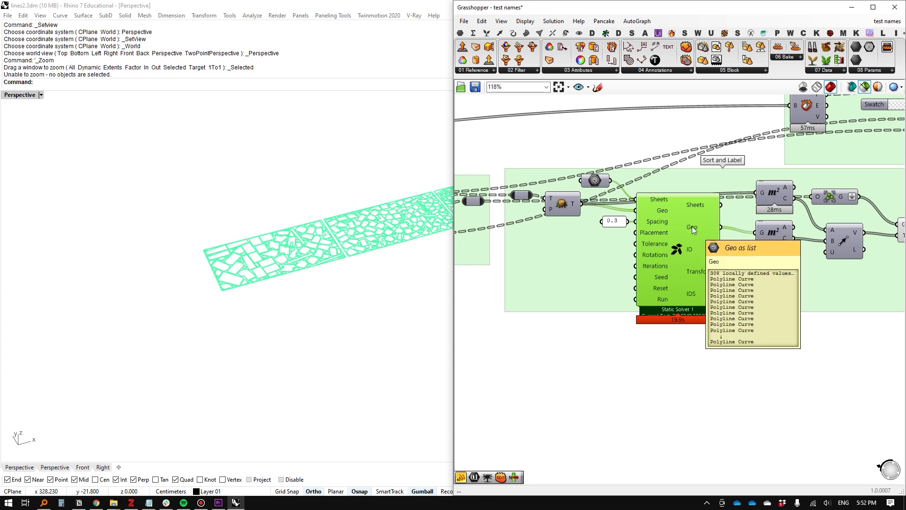
# Preview the nested outlines' Area centroids, and inspect the two-point vector and Move components that place the labels.
pyautogui.click(777, 239)
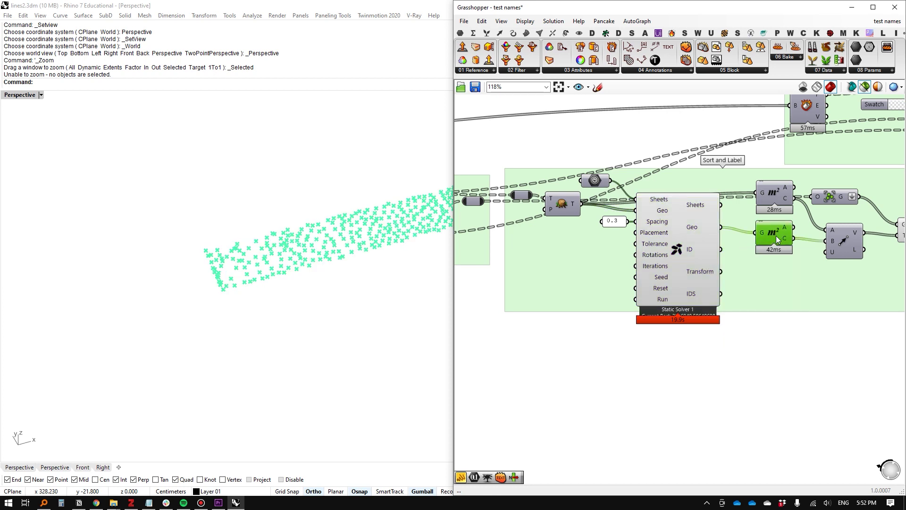
pyautogui.click(845, 239)
pyautogui.moveTo(880, 230); pyautogui.dragTo(731, 229, button='right')
pyautogui.click(755, 220)
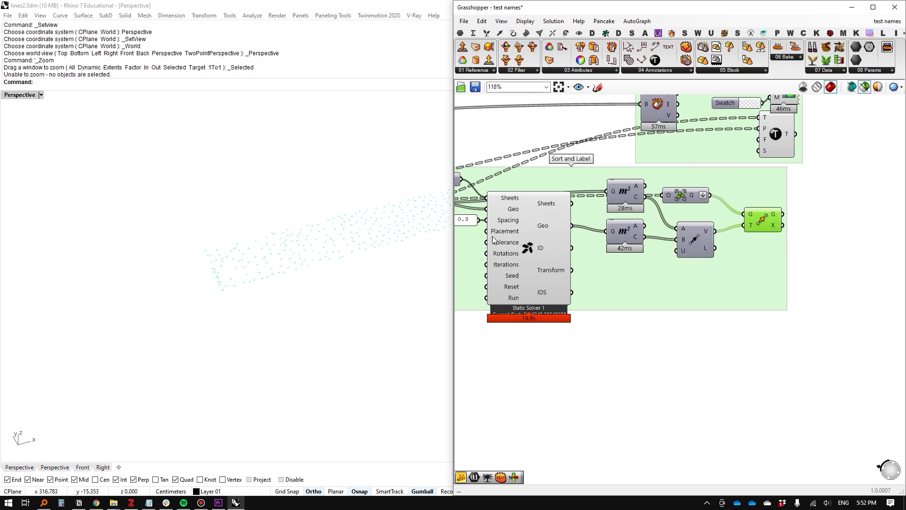
# Preview the original outlines' Area centroids, and compare their positions with the label curves of the Create Labels text component.
pyautogui.click(627, 189)
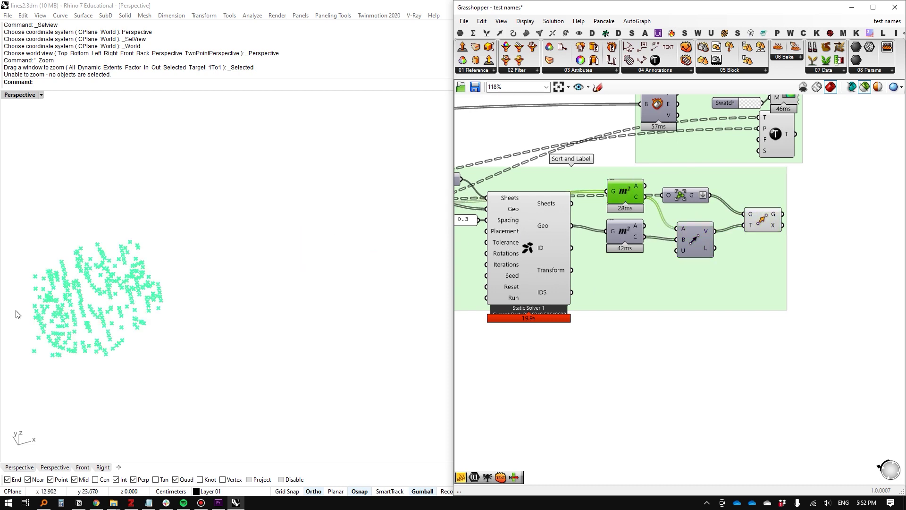
pyautogui.scroll(3, 253, 283)
pyautogui.moveTo(563, 248); pyautogui.dragTo(638, 191, button='right')
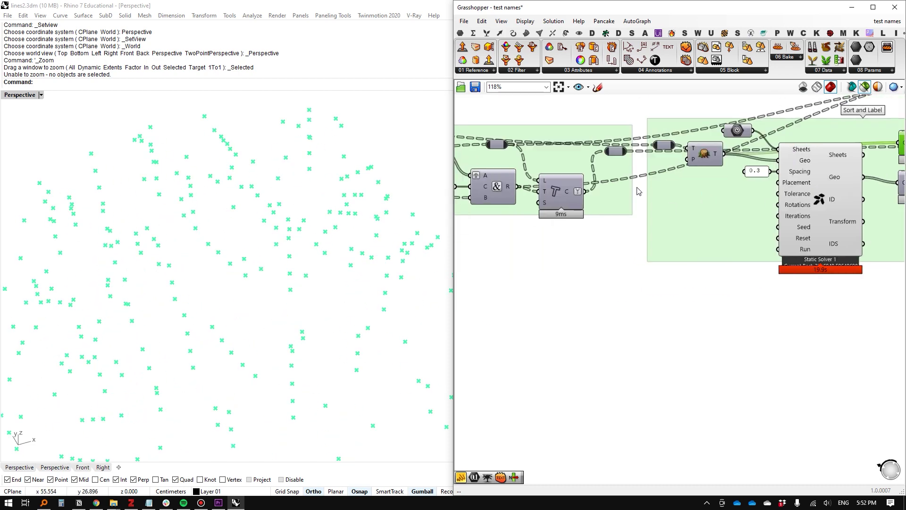
pyautogui.click(548, 193)
pyautogui.scroll(5, 279, 251)
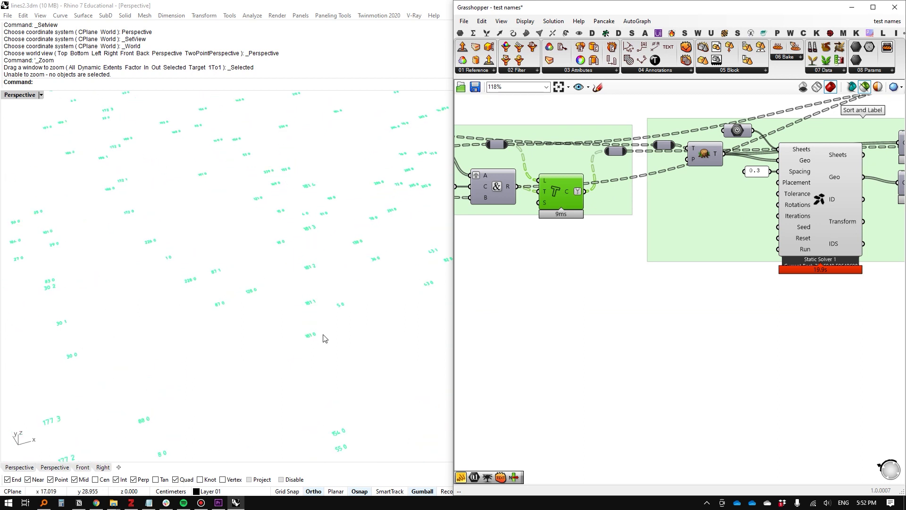
pyautogui.scroll(-3, 650, 217)
# Move the text component up toward the Sort and Label group, delete the relay on its output, and raise the Group component slightly.
pyautogui.moveTo(808, 206); pyautogui.dragTo(712, 209, button='right')
pyautogui.moveTo(476, 201); pyautogui.dragTo(532, 171)
pyautogui.press('Delete')
pyautogui.moveTo(751, 177); pyautogui.dragTo(754, 160)
# Bake the text component's label curves, select one curve of label 181 3 to check whether it is separate, and undo the bake.
pyautogui.middleClick(752, 156)
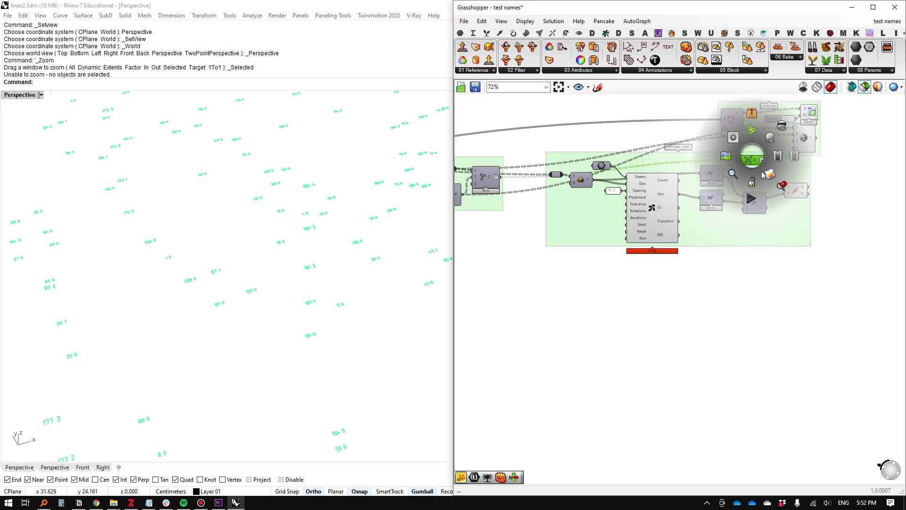
pyautogui.click(482, 178)
pyautogui.middleClick(484, 177)
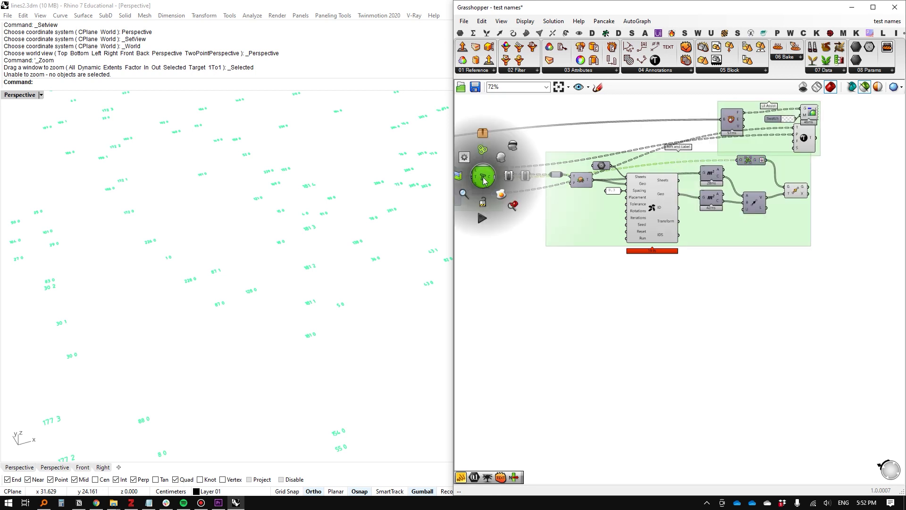
pyautogui.click(501, 194)
pyautogui.click(306, 236)
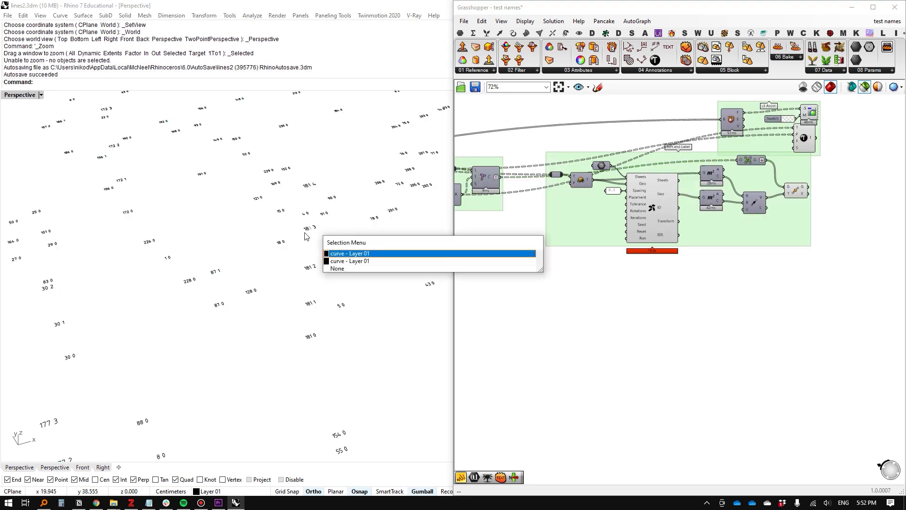
pyautogui.press('Return')
pyautogui.scroll(1, 311, 243)
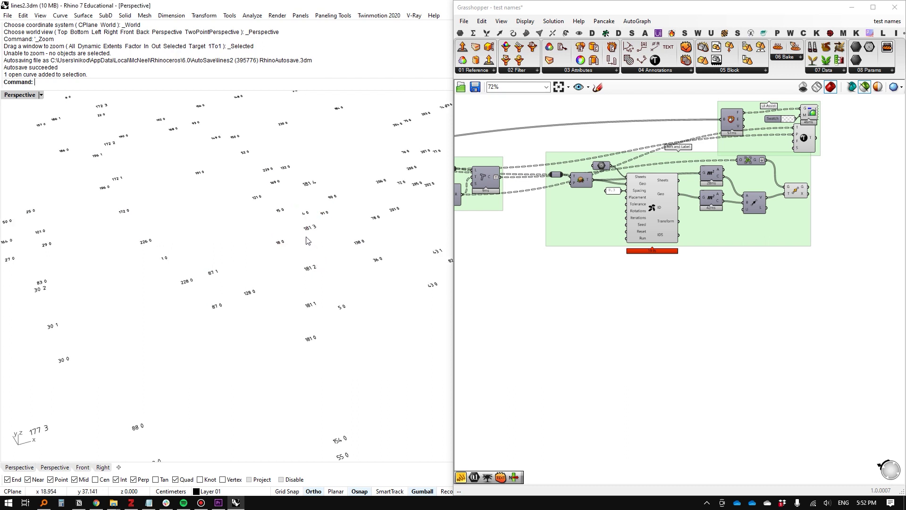
pyautogui.hotkey('ctrl', 'z')
# Bake the Group component's labels, zoom to the selected labels, select label 181 3 as one group, and undo the bake.
pyautogui.click(748, 160)
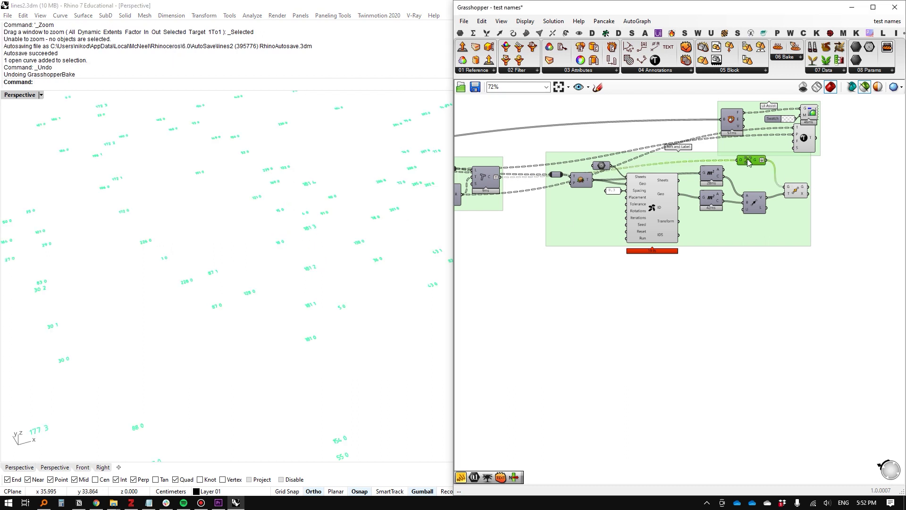
pyautogui.middleClick(748, 160)
pyautogui.click(765, 180)
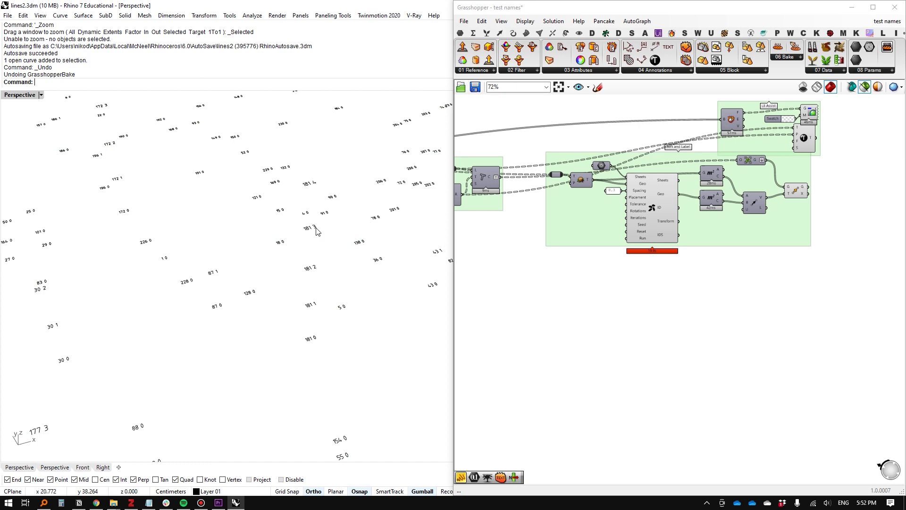
pyautogui.write('z')
pyautogui.press('Return')
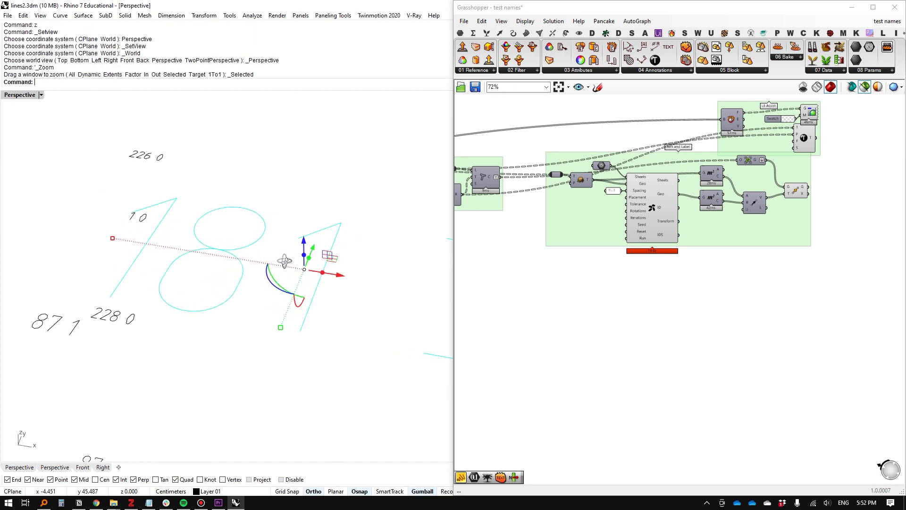
pyautogui.click(312, 249)
pyautogui.click(311, 228)
pyautogui.scroll(-6, 321, 235)
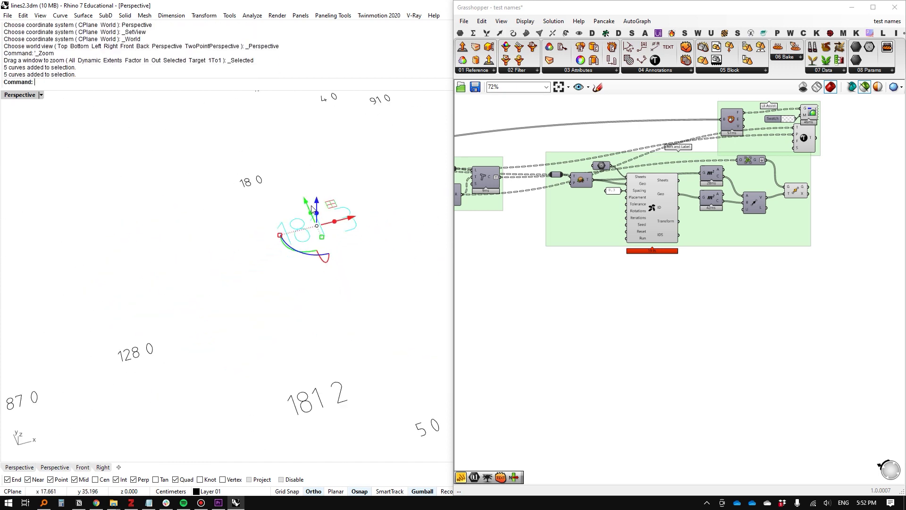
pyautogui.hotkey('ctrl', 'z')
# Place the Group component above the upper Area component, and preview it together with the Move component to compare original and moved labels.
pyautogui.click(751, 160)
pyautogui.moveTo(751, 161); pyautogui.dragTo(714, 153)
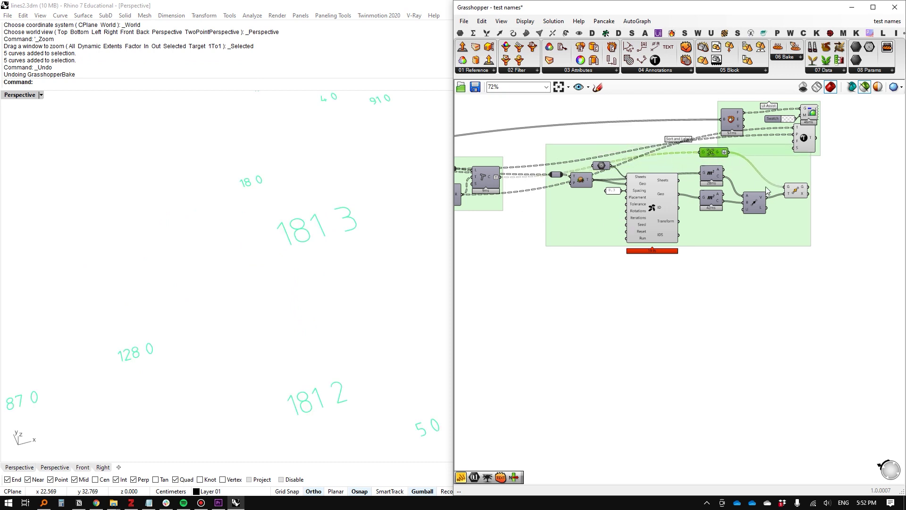
pyautogui.click(795, 188)
pyautogui.scroll(-8, 354, 232)
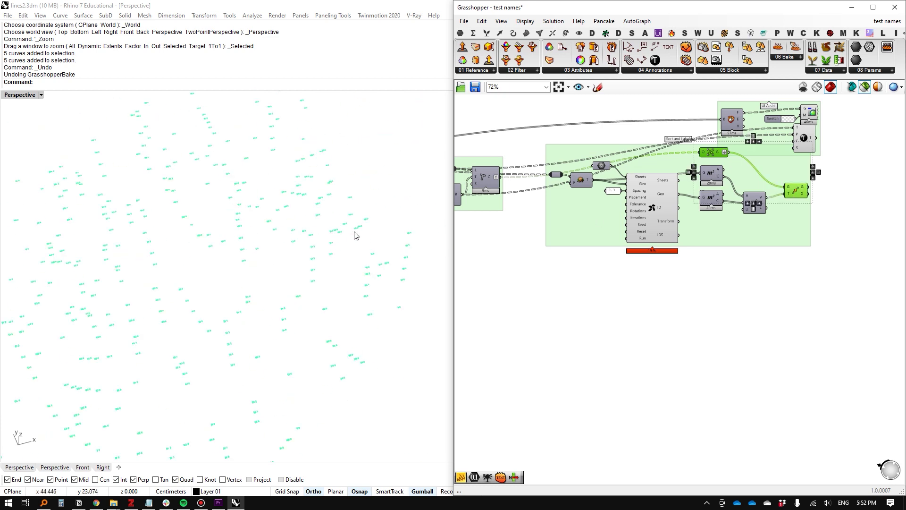
pyautogui.scroll(10, 366, 250)
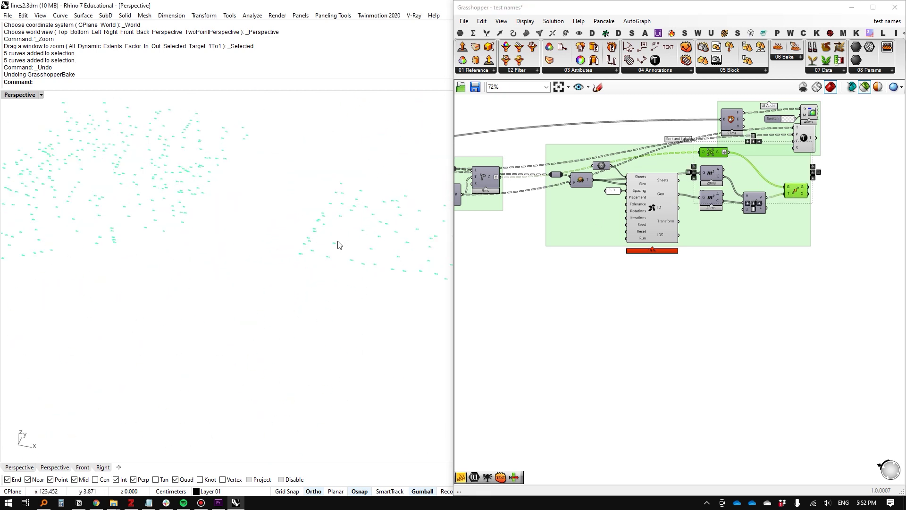
pyautogui.keyDown('shift'); pyautogui.moveTo(136, 183); pyautogui.dragTo(339, 222, button='right'); pyautogui.keyUp('shift')
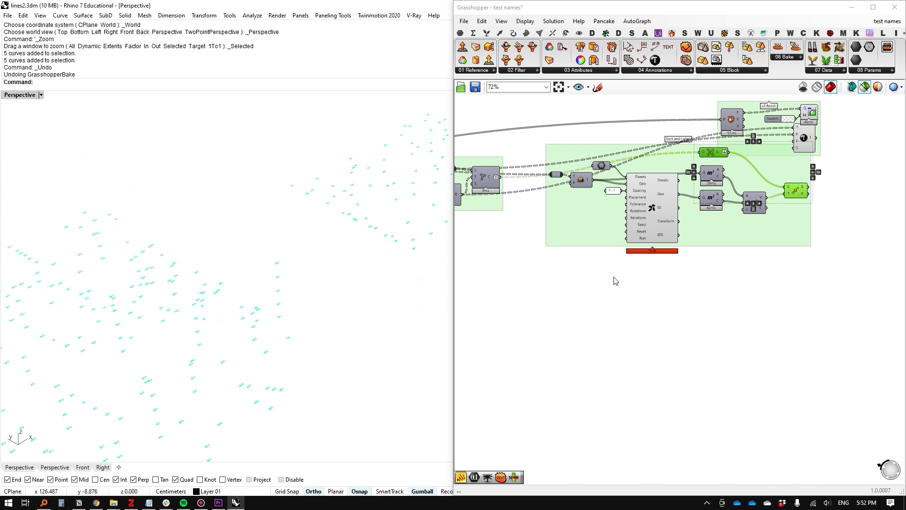
# Move the nesting component down to expose the wire behind it, and nudge the upper Area component slightly left.
pyautogui.click(713, 176)
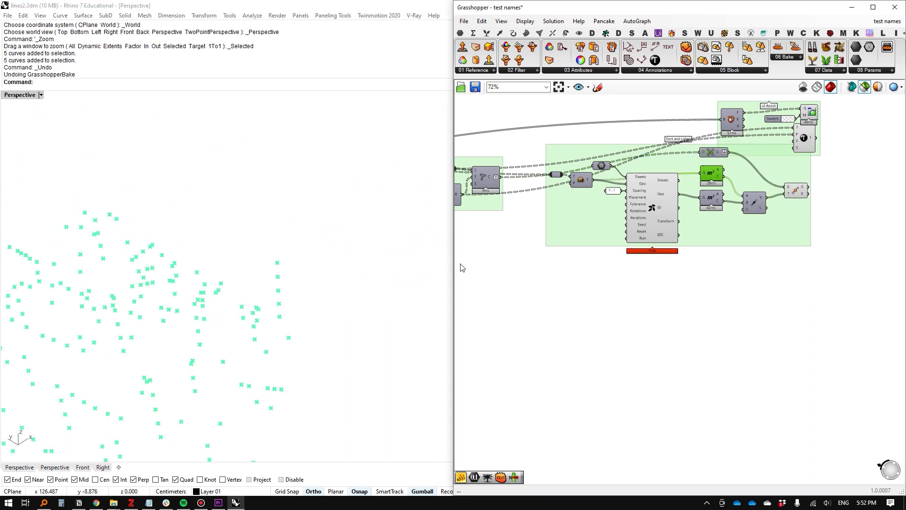
pyautogui.moveTo(486, 194); pyautogui.dragTo(548, 181, button='right')
pyautogui.moveTo(503, 150); pyautogui.dragTo(556, 146, button='right')
pyautogui.moveTo(829, 152)
pyautogui.mouseDown()
pyautogui.moveTo(815, 142)
pyautogui.moveTo(822, 148)
pyautogui.mouseUp()
pyautogui.moveTo(783, 182); pyautogui.dragTo(785, 205)
pyautogui.moveTo(822, 151); pyautogui.dragTo(817, 152)
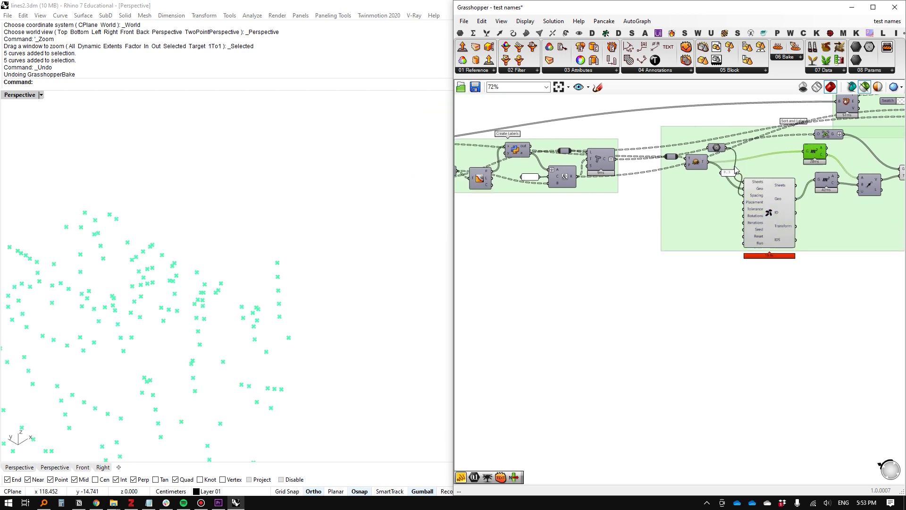
# Preview the original floor outlines together with their Area centroids, and examine how each point sits inside the stacked outlines.
pyautogui.scroll(-3, 622, 168)
pyautogui.scroll(3, 631, 146)
pyautogui.keyDown('shift'); pyautogui.click(694, 179); pyautogui.keyUp('shift')
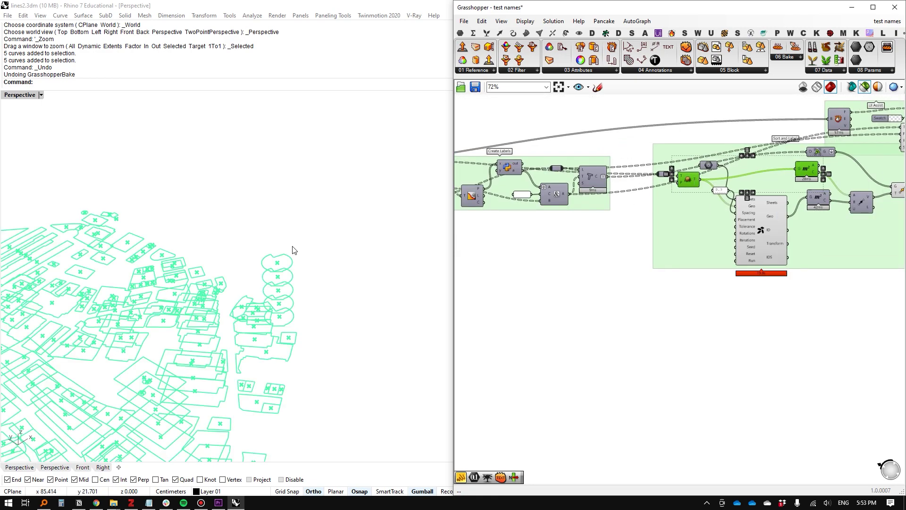
pyautogui.scroll(-4, 287, 245)
pyautogui.moveTo(235, 221); pyautogui.dragTo(232, 246, button='right')
pyautogui.scroll(5, 232, 243)
pyautogui.scroll(3, 290, 246)
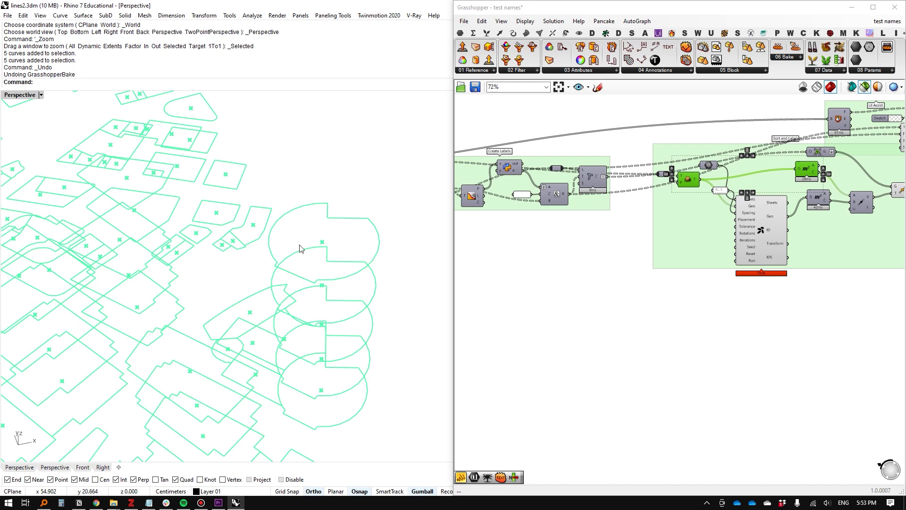
pyautogui.moveTo(760, 231); pyautogui.dragTo(594, 229, button='right')
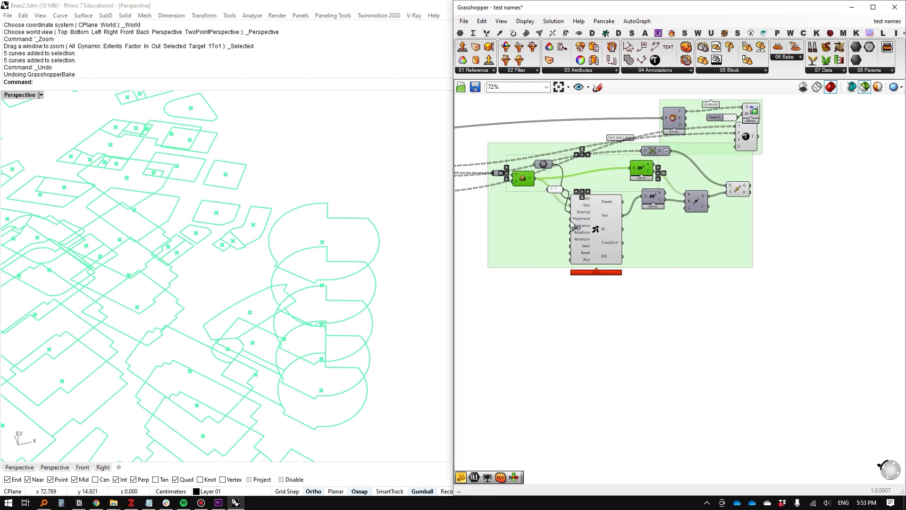
pyautogui.scroll(-5, 317, 217)
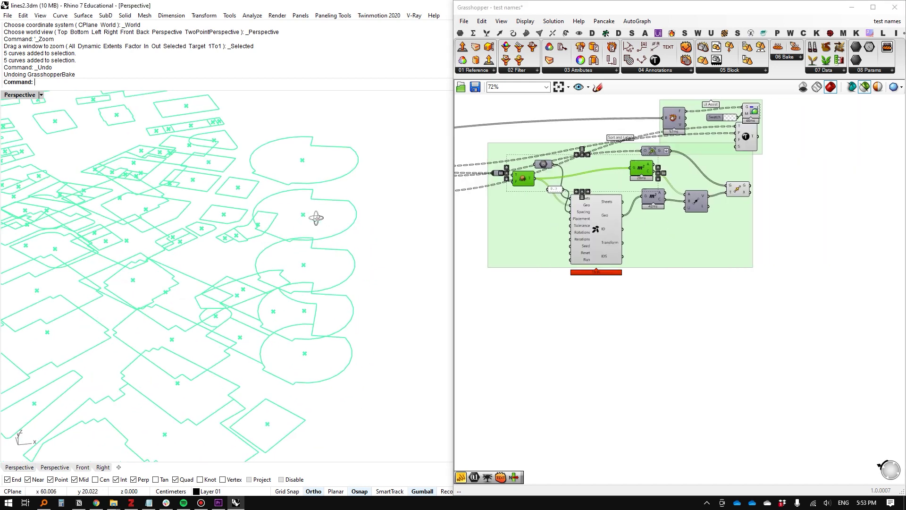
# Preview the lower Area component's centroids together with the nesting component's packed outlines, and include the two-point vector component in the selection.
pyautogui.click(648, 199)
pyautogui.scroll(-3, 304, 255)
pyautogui.keyDown('shift'); pyautogui.moveTo(340, 253); pyautogui.dragTo(241, 247, button='right'); pyautogui.keyUp('shift')
pyautogui.scroll(3, 354, 233)
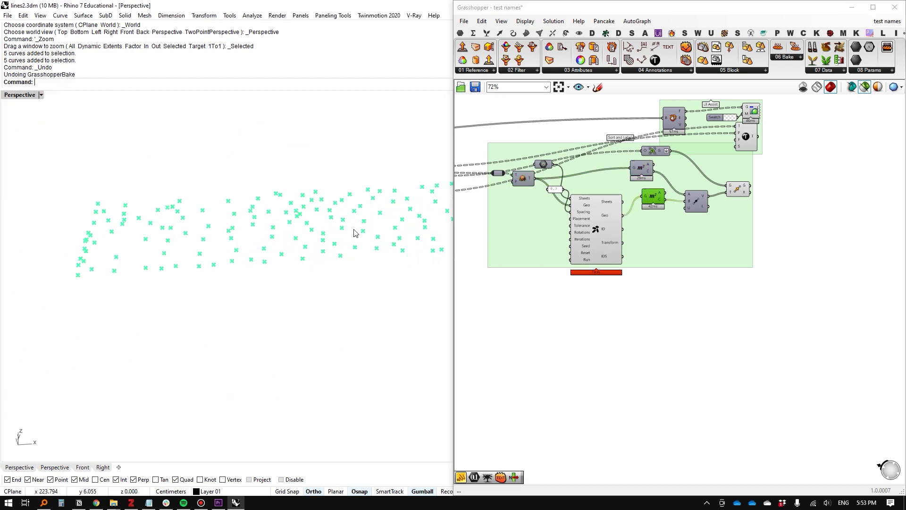
pyautogui.scroll(4, 264, 233)
pyautogui.keyDown('shift'); pyautogui.click(695, 203); pyautogui.keyUp('shift')
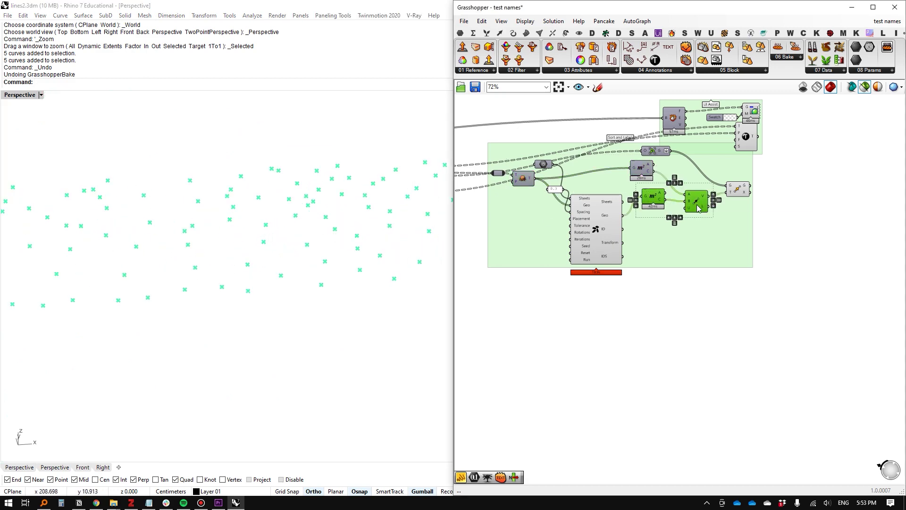
pyautogui.keyDown('shift'); pyautogui.click(601, 218); pyautogui.keyUp('shift')
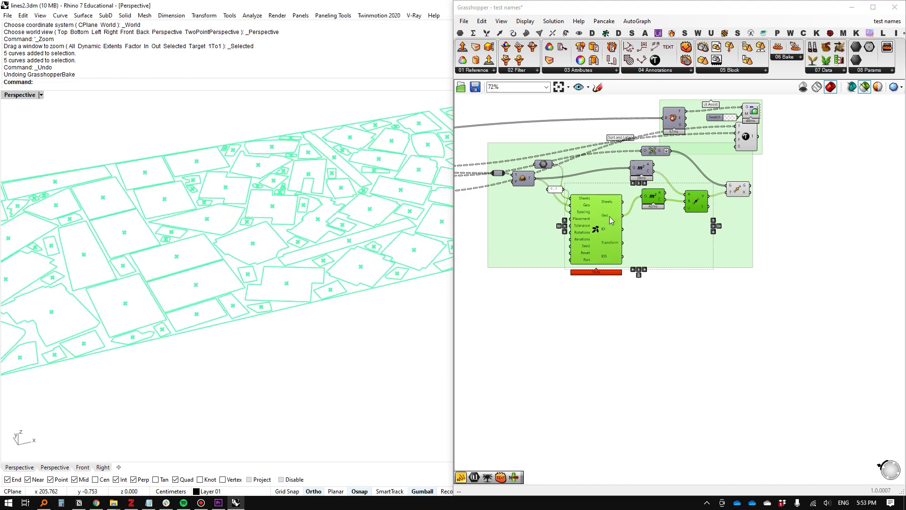
# Add the original outlines and their centroids to the preview, and compare the same building floors in the model and on the nested sheets.
pyautogui.keyDown('shift'); pyautogui.click(640, 170); pyautogui.keyUp('shift')
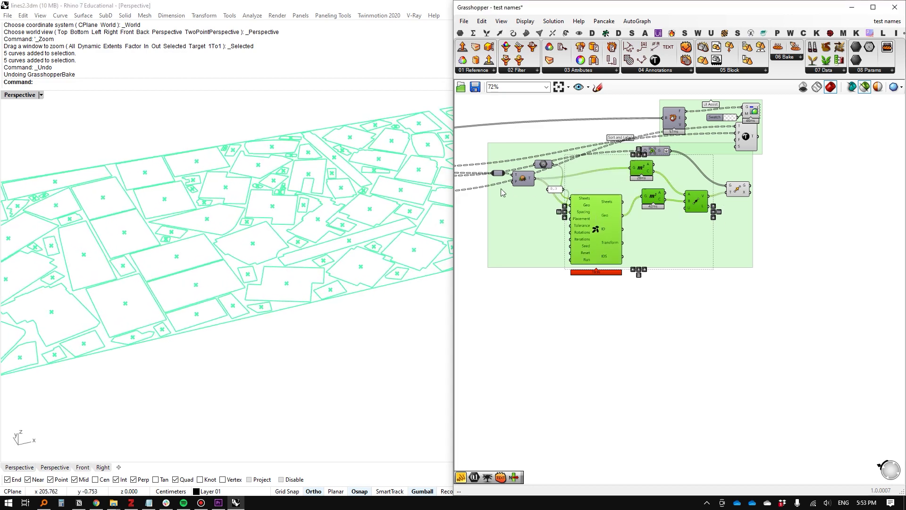
pyautogui.keyDown('shift'); pyautogui.click(524, 178); pyautogui.keyUp('shift')
pyautogui.scroll(-3, 503, 198)
pyautogui.scroll(-12, 328, 228)
pyautogui.keyDown('shift'); pyautogui.moveTo(197, 242); pyautogui.dragTo(184, 256, button='right'); pyautogui.keyUp('shift')
pyautogui.scroll(10, 245, 236)
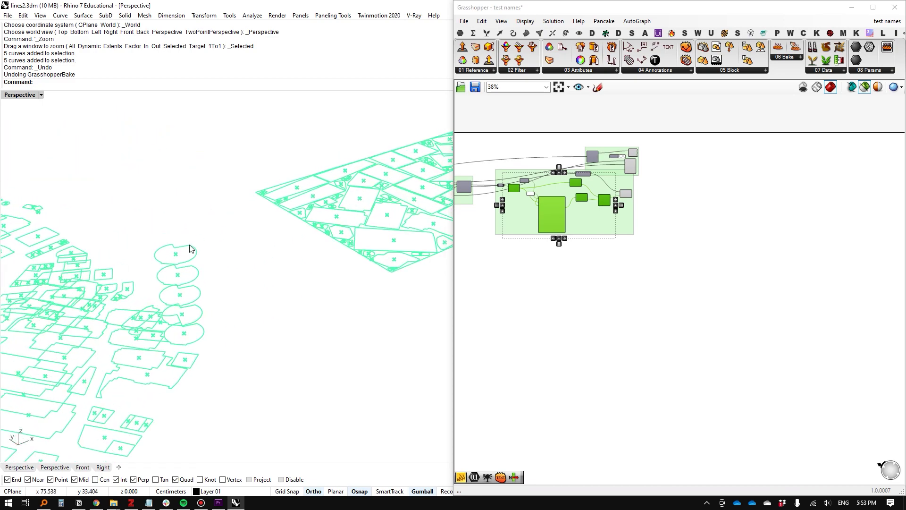
pyautogui.scroll(-6, 190, 245)
pyautogui.moveTo(263, 236); pyautogui.dragTo(245, 261, button='right')
pyautogui.keyDown('shift'); pyautogui.moveTo(321, 214); pyautogui.dragTo(150, 233, button='right'); pyautogui.keyUp('shift')
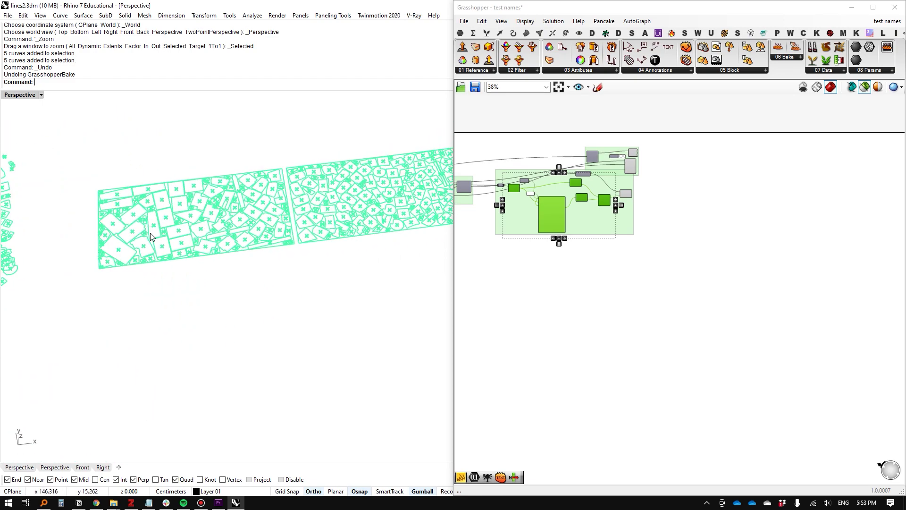
pyautogui.scroll(5, 236, 250)
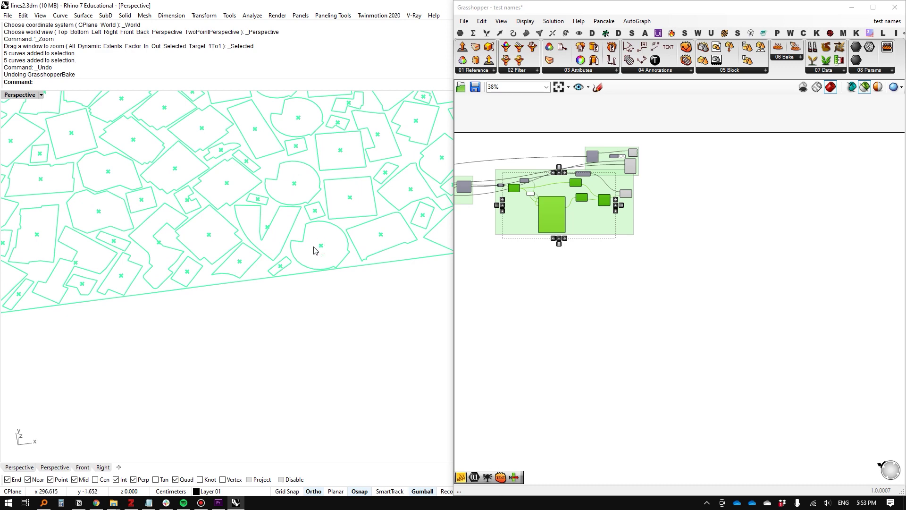
pyautogui.scroll(-8, 342, 245)
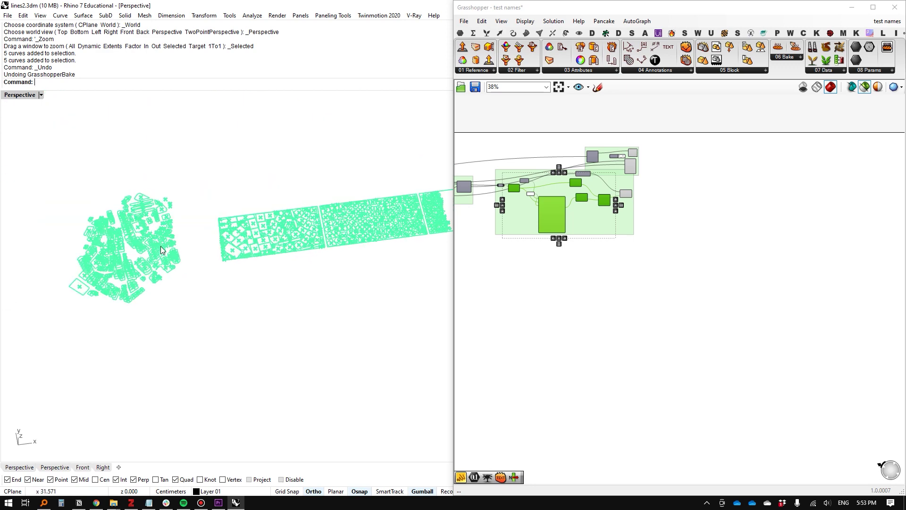
# Add a Line component and place it below the two-point vector component.
pyautogui.doubleClick(542, 256)
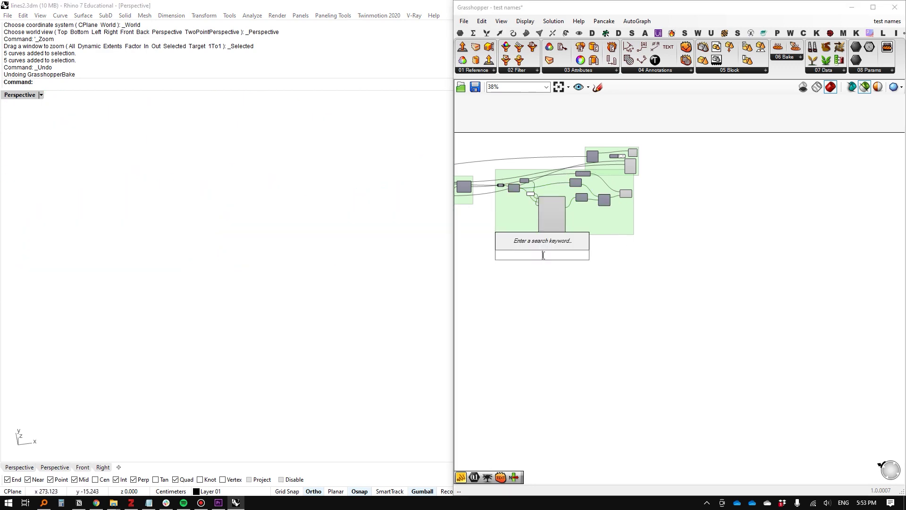
pyautogui.write('line')
pyautogui.press('Return')
pyautogui.scroll(5, 543, 254)
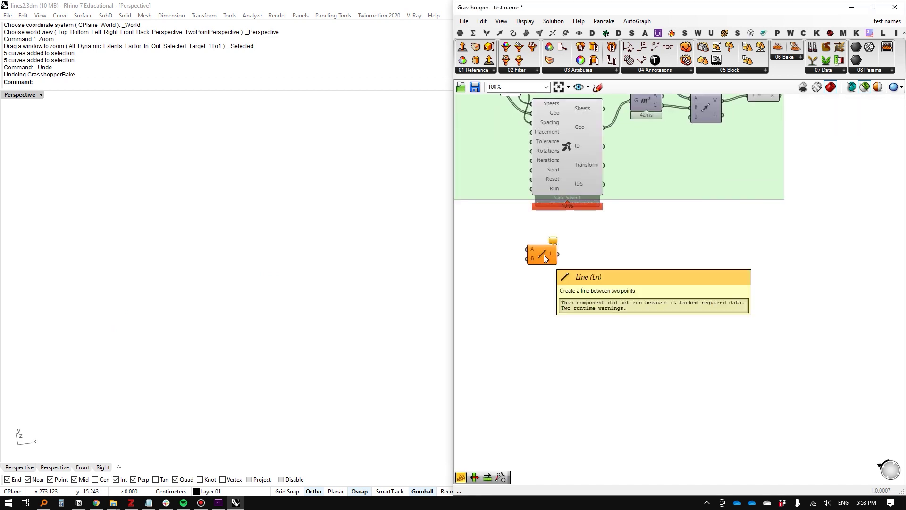
pyautogui.moveTo(544, 254); pyautogui.dragTo(706, 207)
pyautogui.moveTo(706, 207); pyautogui.dragTo(676, 294, button='right')
# Connect the original centroids to the Line component's A input and the nested centroids to B, and inspect the resulting lines.
pyautogui.moveTo(616, 153); pyautogui.dragTo(659, 286)
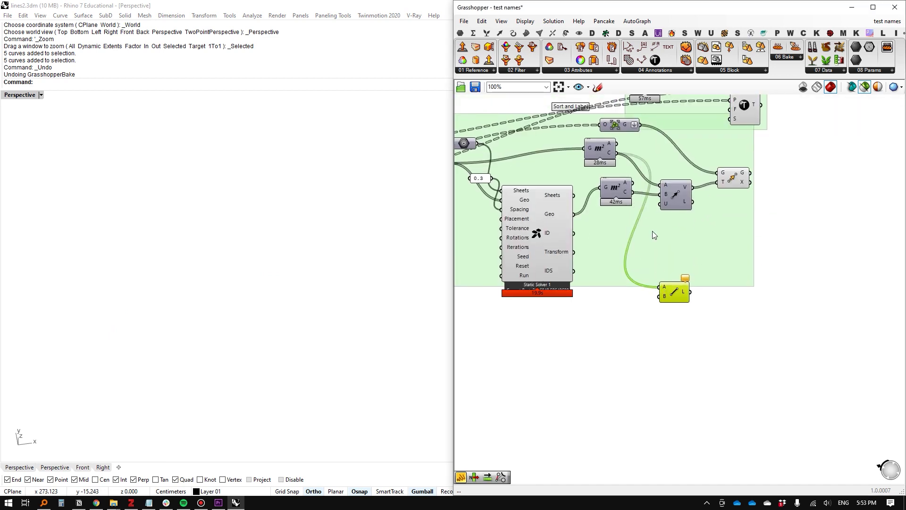
pyautogui.moveTo(633, 192); pyautogui.dragTo(659, 296)
pyautogui.moveTo(189, 259); pyautogui.dragTo(295, 225, button='right')
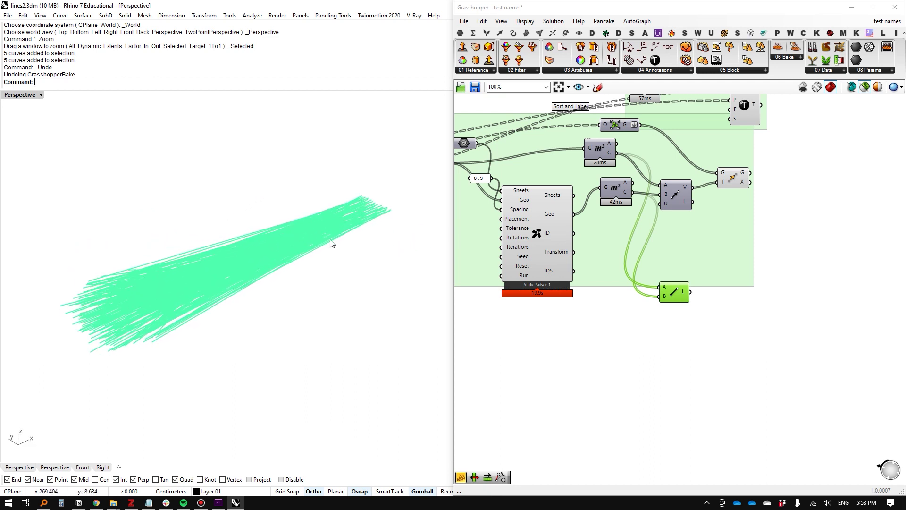
# Delete the temporary Line component and focus on the two-point vector component.
pyautogui.click(669, 293)
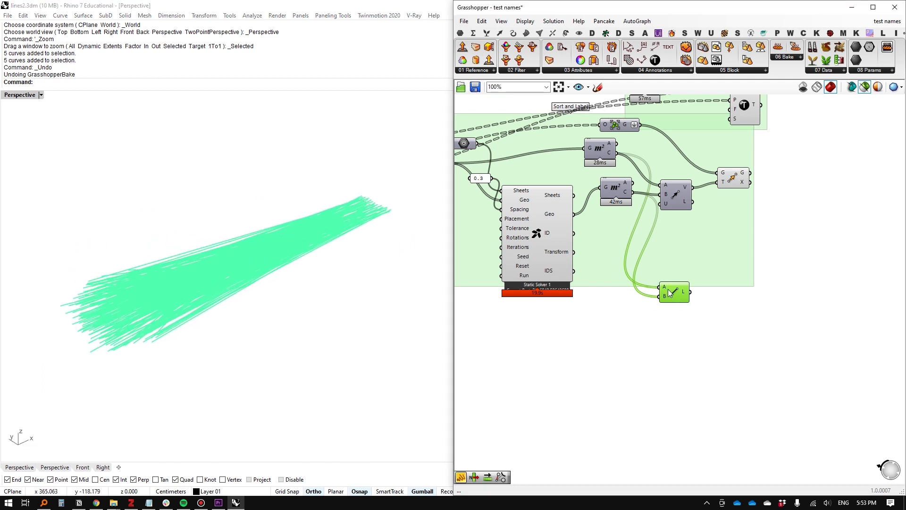
pyautogui.press('Delete')
pyautogui.scroll(2, 675, 196)
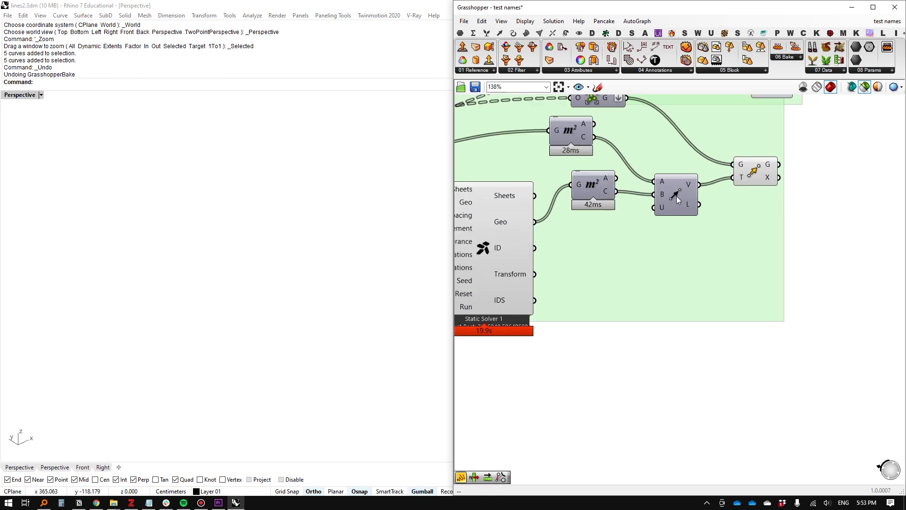
# Select the Group component that bundles the label curves and inspect the grouped labels at their original building positions.
pyautogui.click(664, 208)
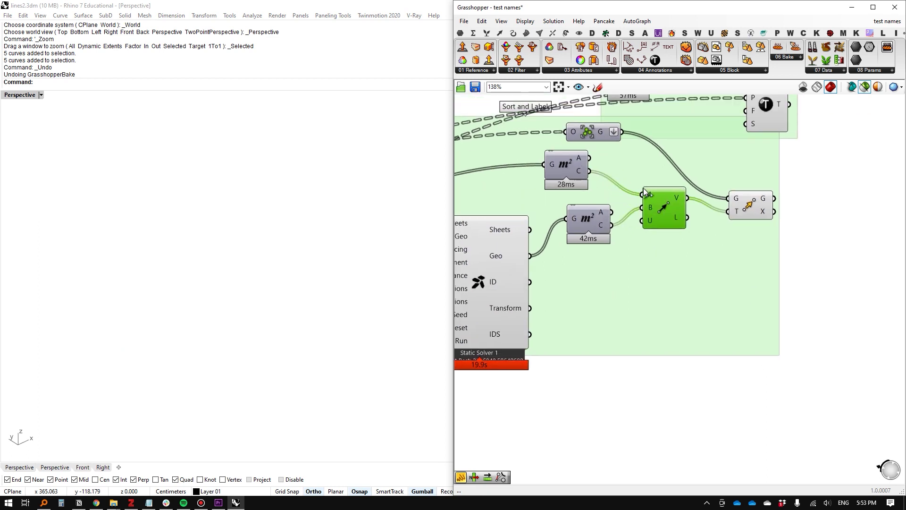
pyautogui.moveTo(607, 159); pyautogui.dragTo(584, 216, button='right')
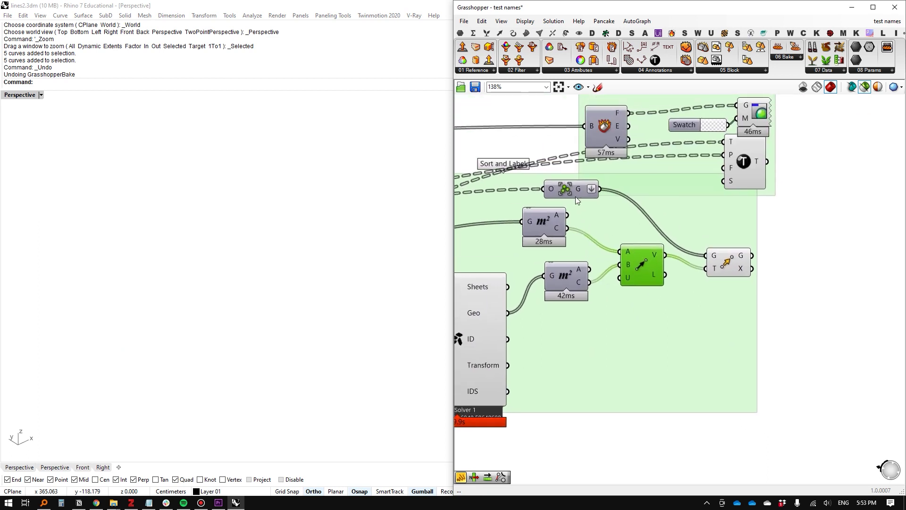
pyautogui.moveTo(629, 158); pyautogui.dragTo(655, 234, button='right')
pyautogui.moveTo(669, 177); pyautogui.dragTo(663, 143)
pyautogui.click(594, 262)
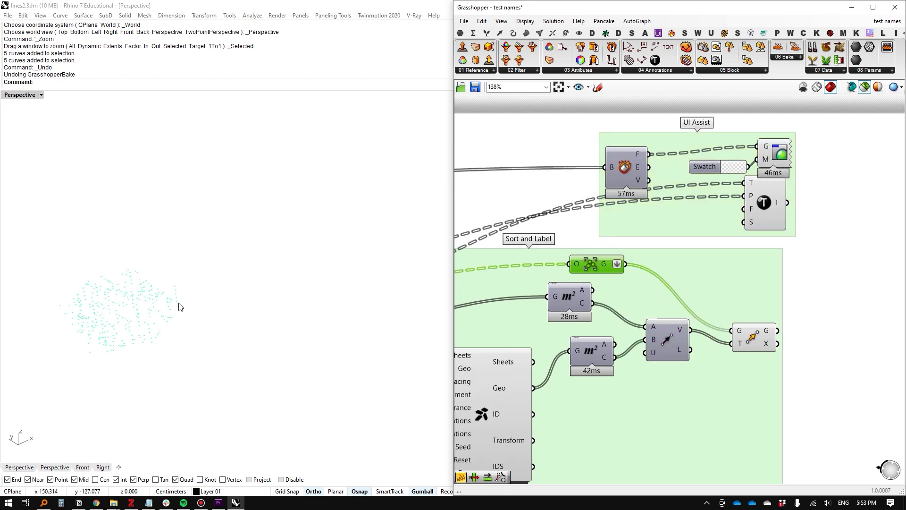
pyautogui.scroll(8, 118, 314)
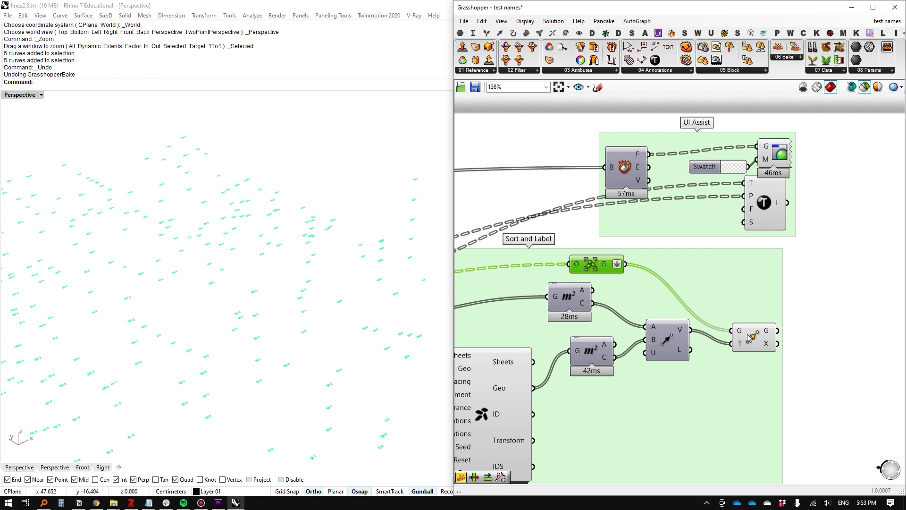
# Select the Move component and inspect the moved labels at their nested positions.
pyautogui.moveTo(749, 338); pyautogui.dragTo(753, 335)
pyautogui.moveTo(199, 283); pyautogui.dragTo(176, 290, button='right')
pyautogui.scroll(8, 172, 257)
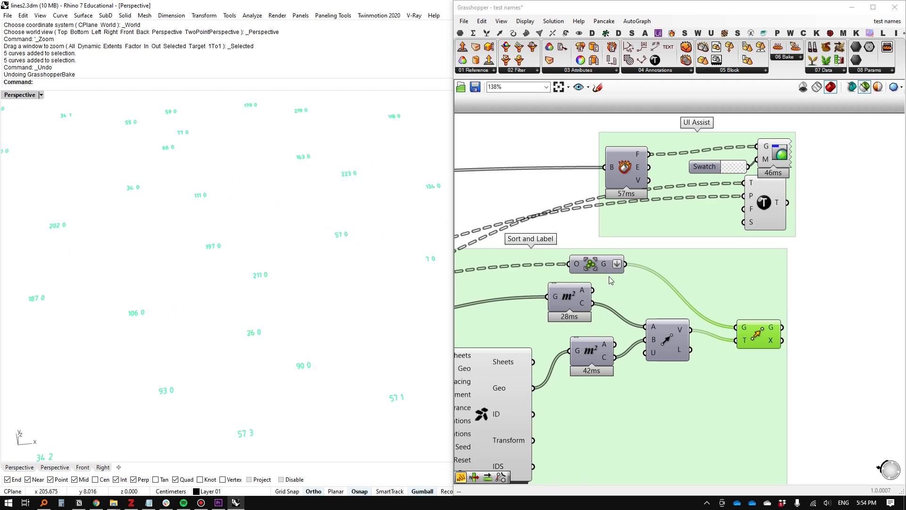
# Add the OpenNest component to the selection preview and examine how the moved labels sit inside the nested floor outlines.
pyautogui.keyDown('shift'); pyautogui.click(483, 392); pyautogui.keyUp('shift')
pyautogui.scroll(-10, 226, 271)
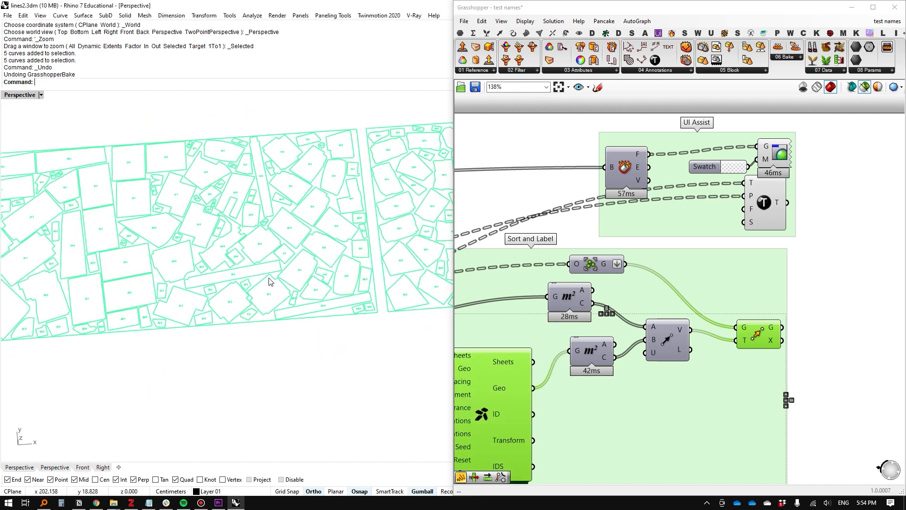
pyautogui.scroll(5, 279, 246)
pyautogui.scroll(1, 255, 251)
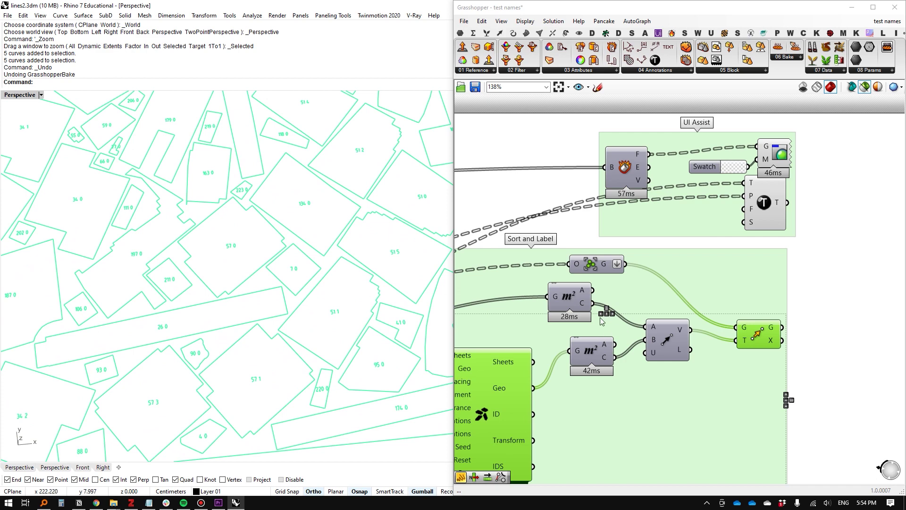
pyautogui.scroll(-4, 263, 293)
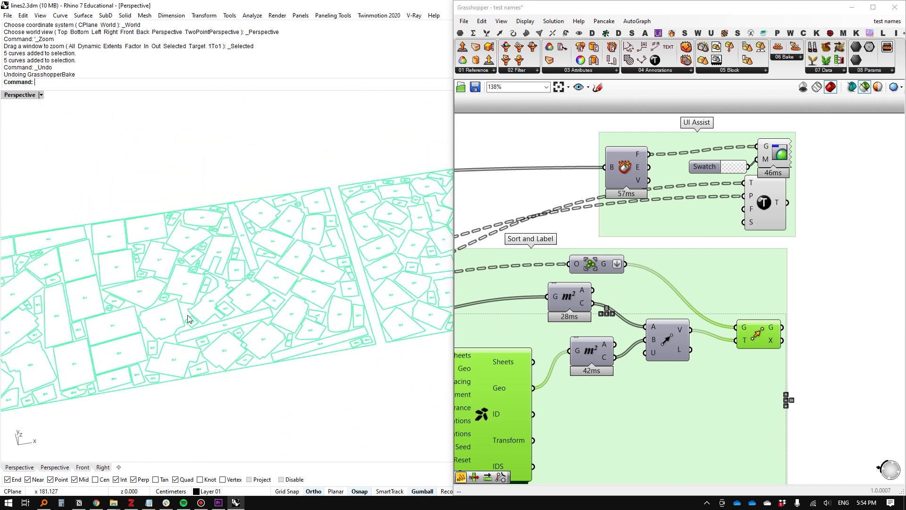
pyautogui.scroll(4, 229, 307)
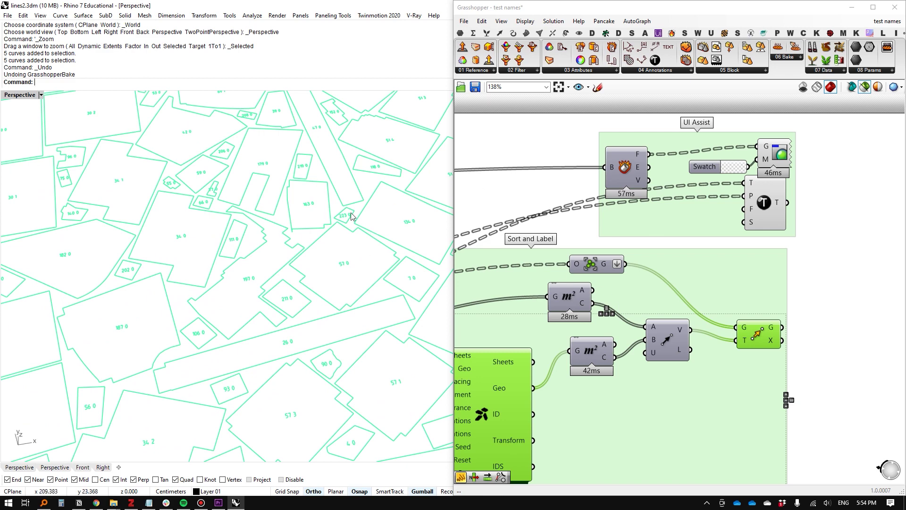
pyautogui.scroll(2, 288, 228)
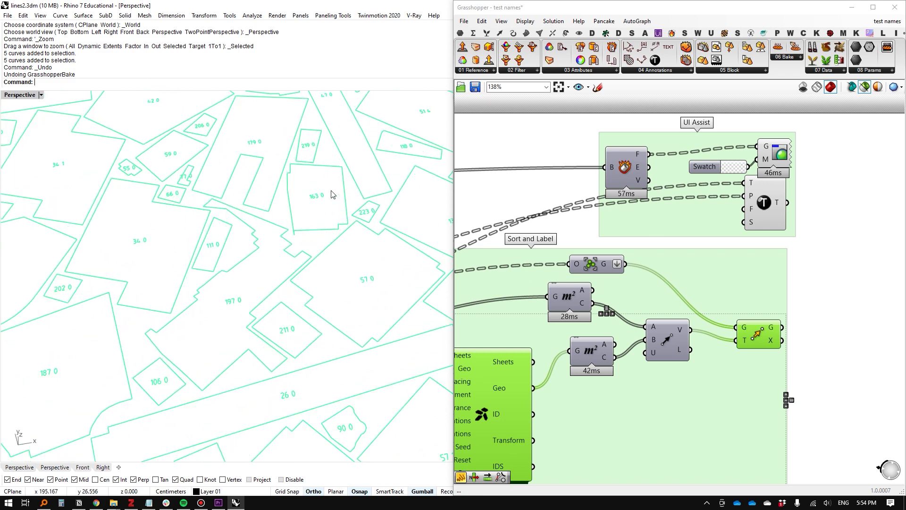
pyautogui.scroll(-4, 292, 210)
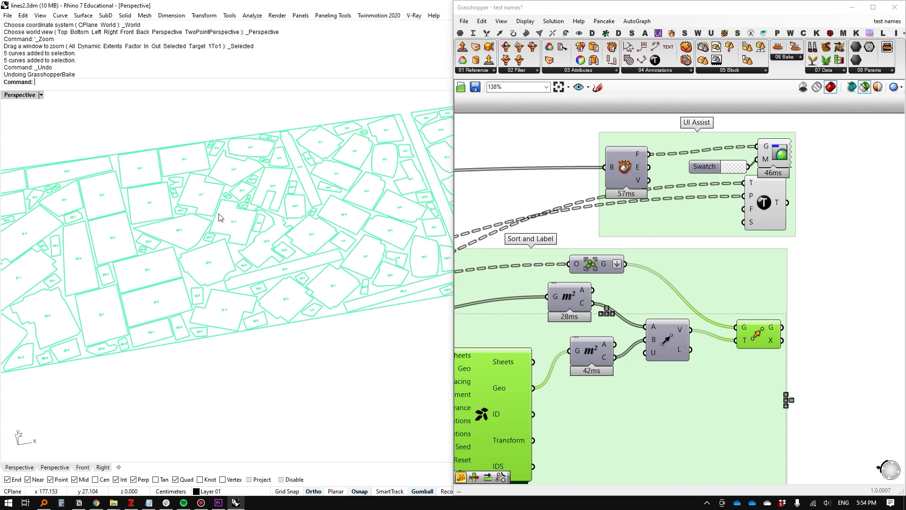
# Turn off the selected-only preview and inspect the labelled floor outlines inside the building model.
pyautogui.click(860, 103)
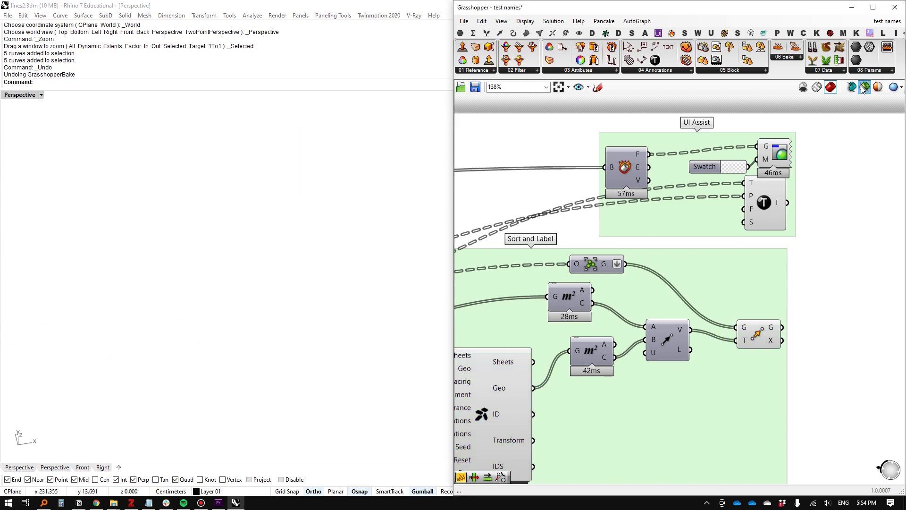
pyautogui.moveTo(279, 236); pyautogui.dragTo(147, 286, button='right')
pyautogui.scroll(5, 147, 286)
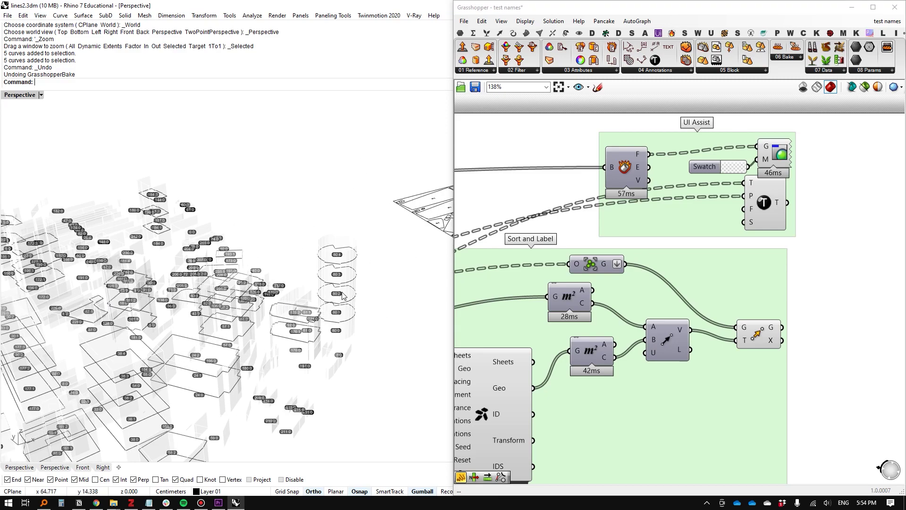
pyautogui.moveTo(350, 336); pyautogui.dragTo(276, 290, button='right')
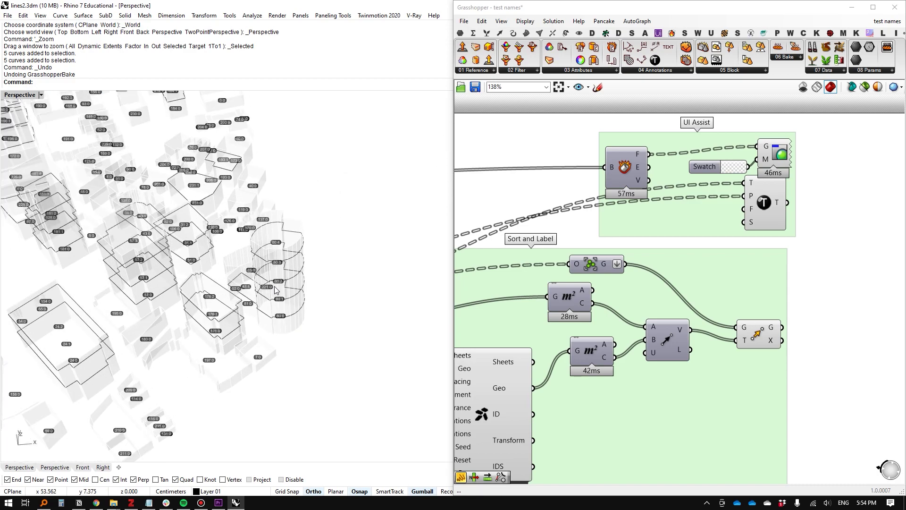
pyautogui.scroll(5, 276, 290)
pyautogui.scroll(-10, 293, 236)
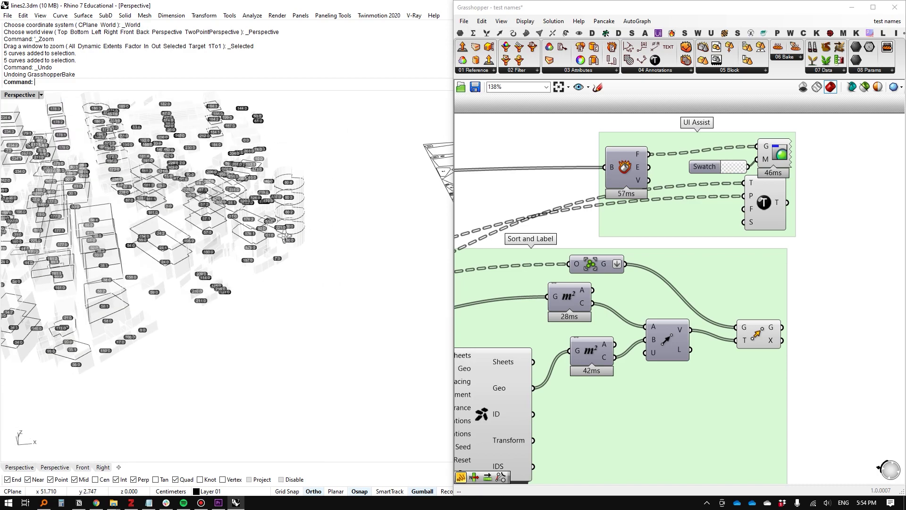
pyautogui.moveTo(247, 267); pyautogui.dragTo(247, 272, button='right')
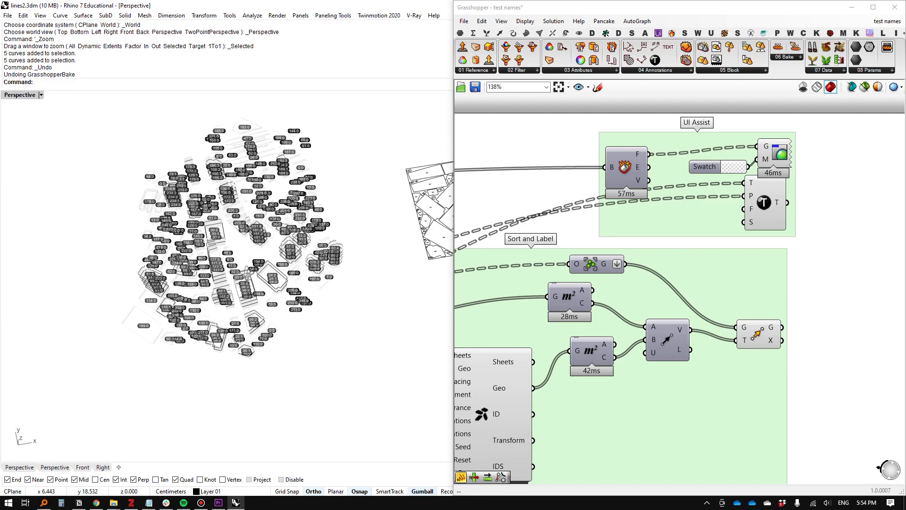
pyautogui.scroll(5, 185, 214)
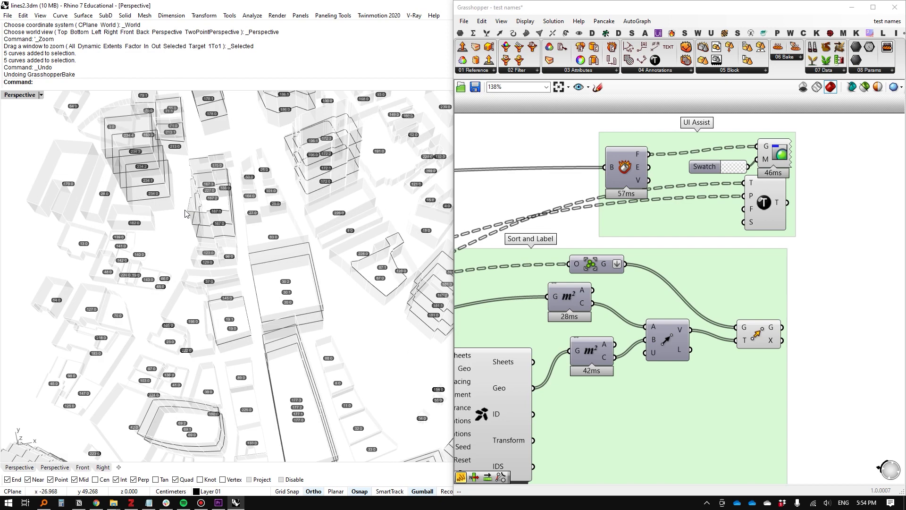
pyautogui.scroll(-8, 149, 206)
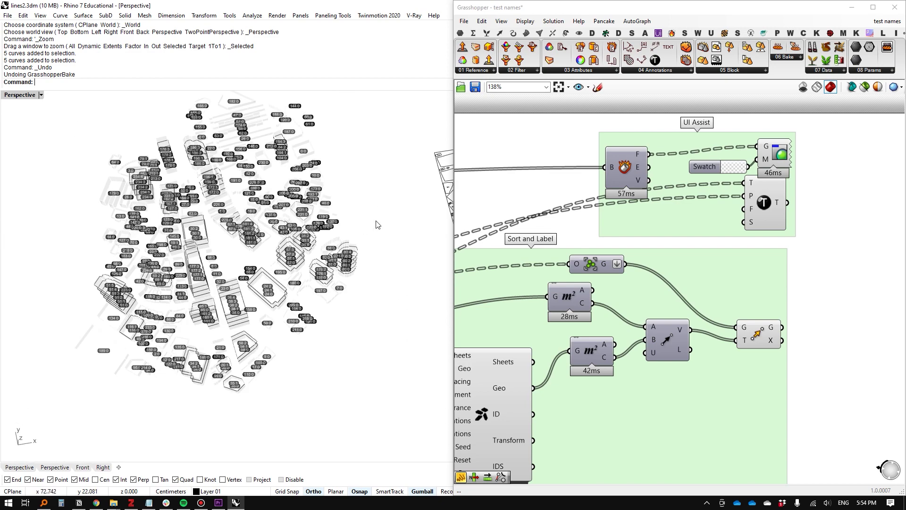
# Compare the labelled building floors with the labelled outlines on the nested sheets.
pyautogui.keyDown('shift'); pyautogui.moveTo(376, 221); pyautogui.dragTo(217, 232, button='right'); pyautogui.keyUp('shift')
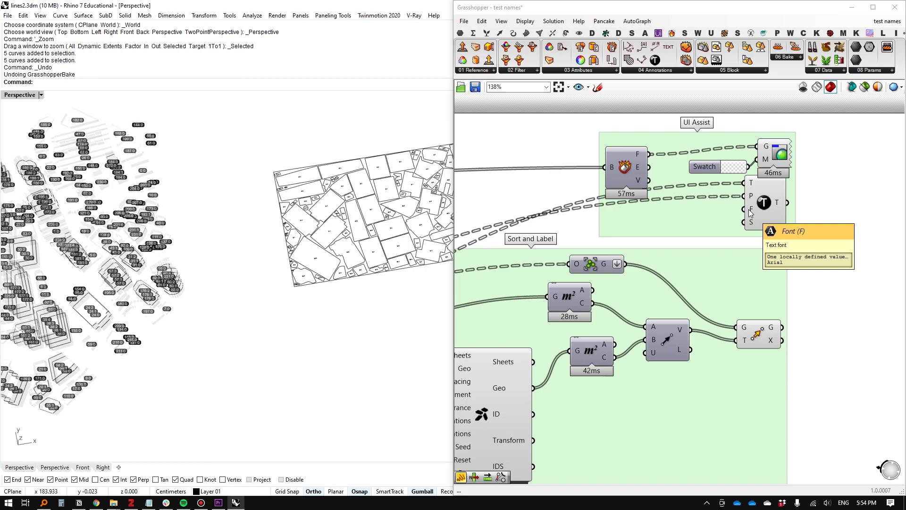
pyautogui.scroll(-2, 229, 235)
pyautogui.keyDown('shift'); pyautogui.moveTo(97, 265); pyautogui.dragTo(212, 227, button='right'); pyautogui.keyUp('shift')
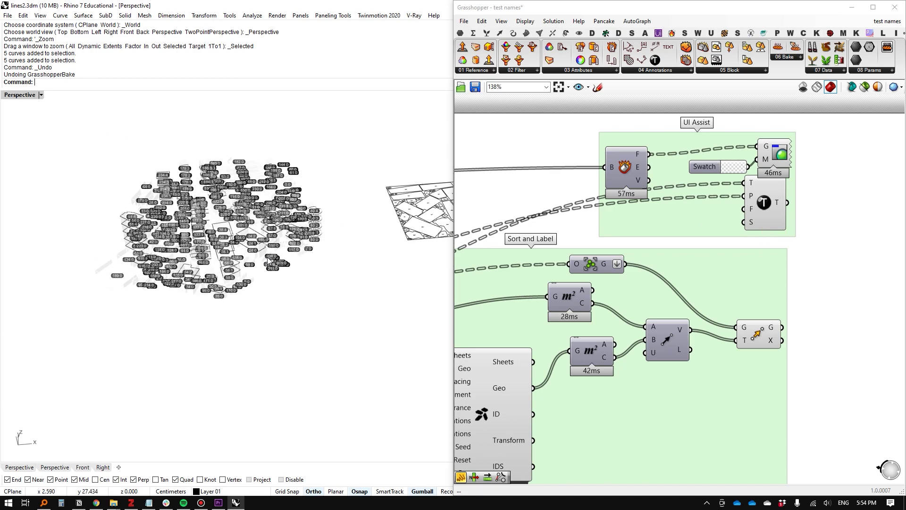
pyautogui.scroll(6, 246, 240)
pyautogui.scroll(-8, 237, 246)
pyautogui.scroll(8, 353, 216)
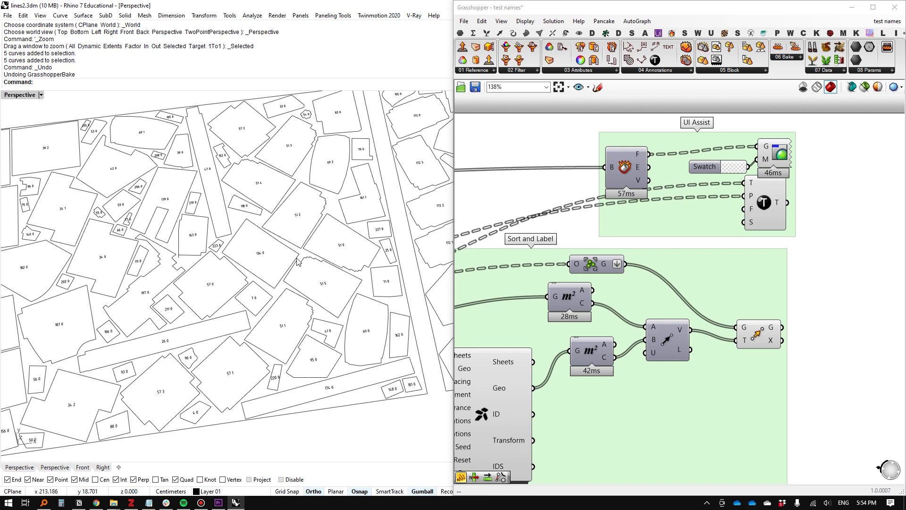
pyautogui.scroll(-4, 245, 256)
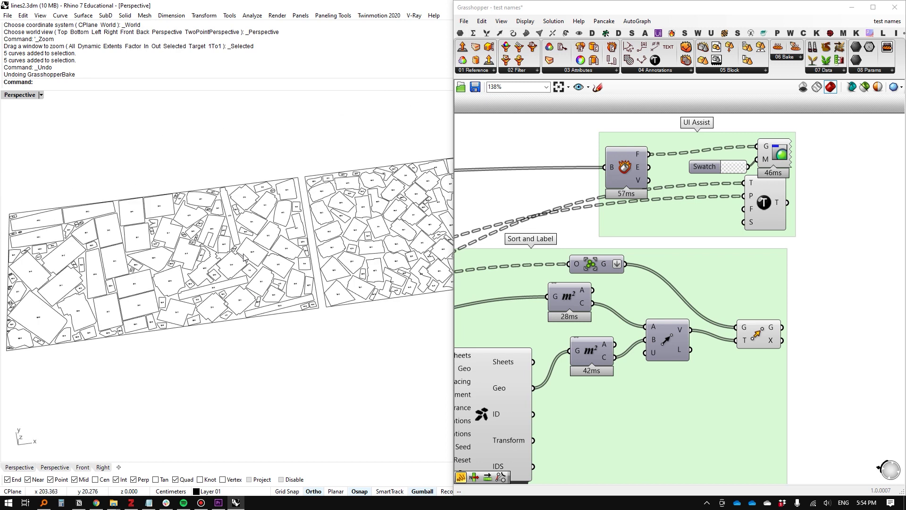
pyautogui.scroll(-3, 244, 257)
pyautogui.scroll(-3, 234, 259)
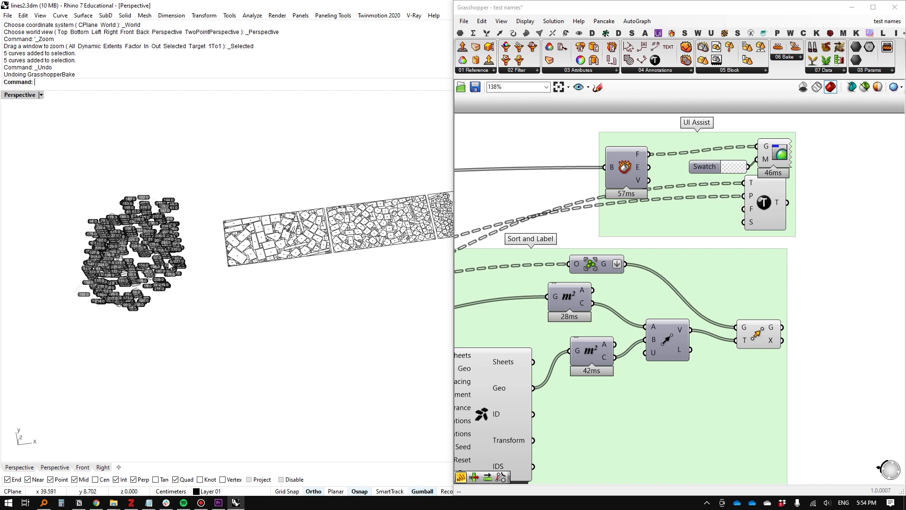
pyautogui.moveTo(268, 265); pyautogui.dragTo(307, 215, button='right')
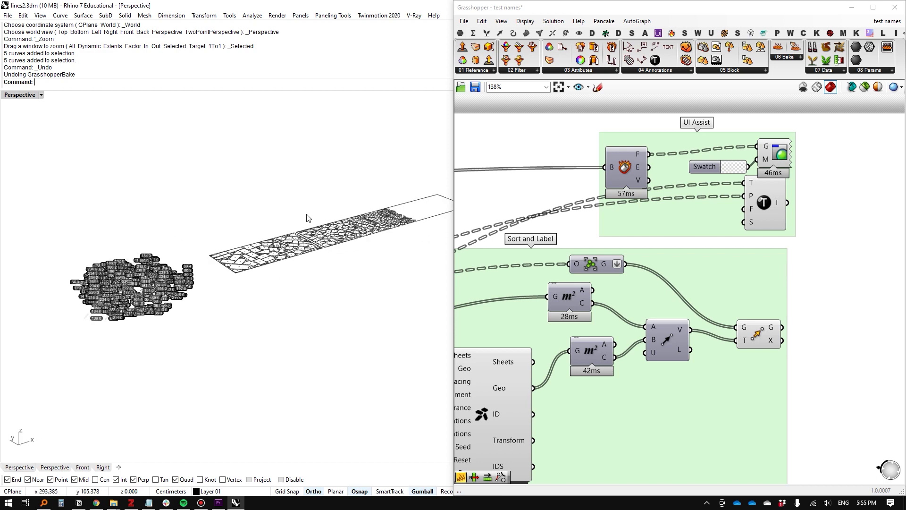
pyautogui.keyDown('shift'); pyautogui.moveTo(294, 264); pyautogui.dragTo(342, 246, button='right'); pyautogui.keyUp('shift')
# Examine the OpenNest component in the Sort and Label group and read its Sheets output.
pyautogui.scroll(-4, 705, 275)
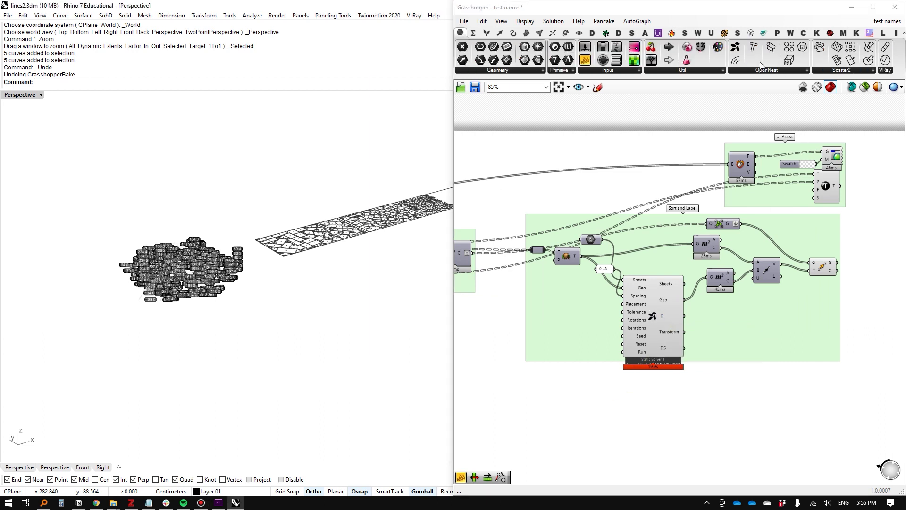
pyautogui.scroll(-5, 660, 316)
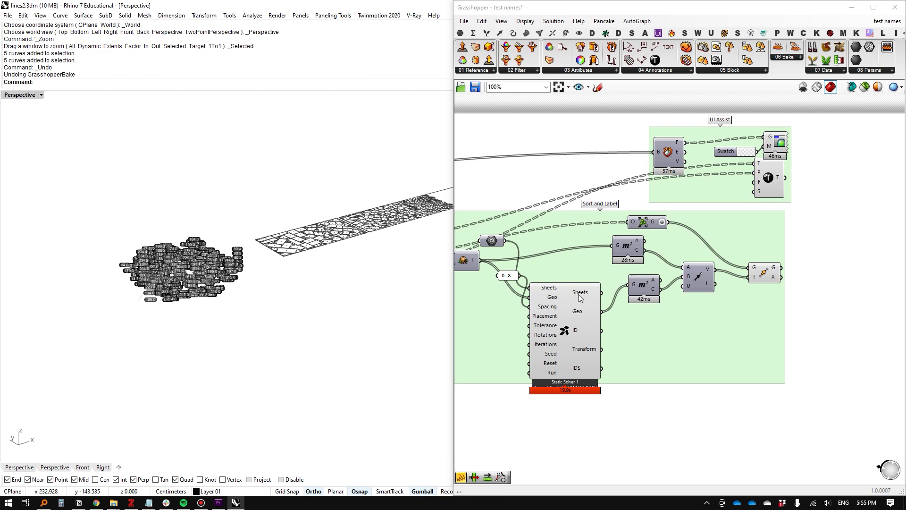
pyautogui.moveTo(581, 297)
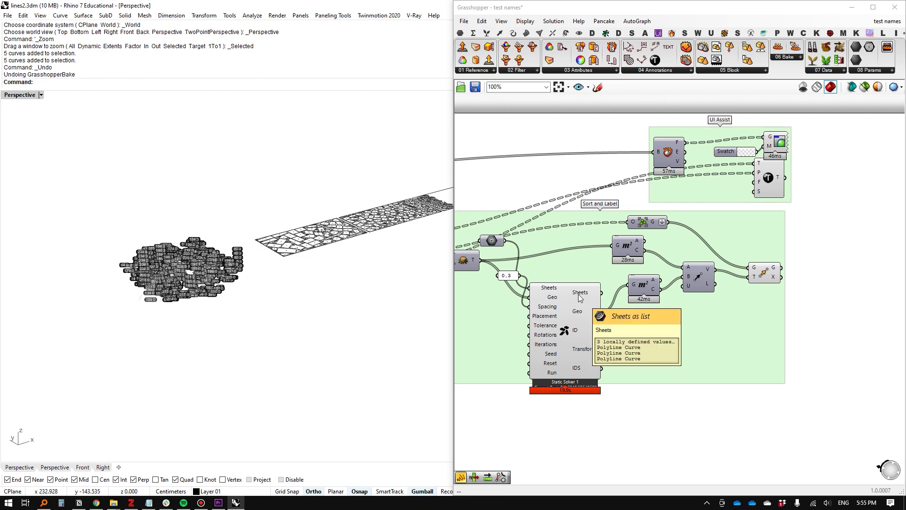
# Examine the labelled floor contours of the buildings up close and from several angles.
pyautogui.scroll(10, 193, 259)
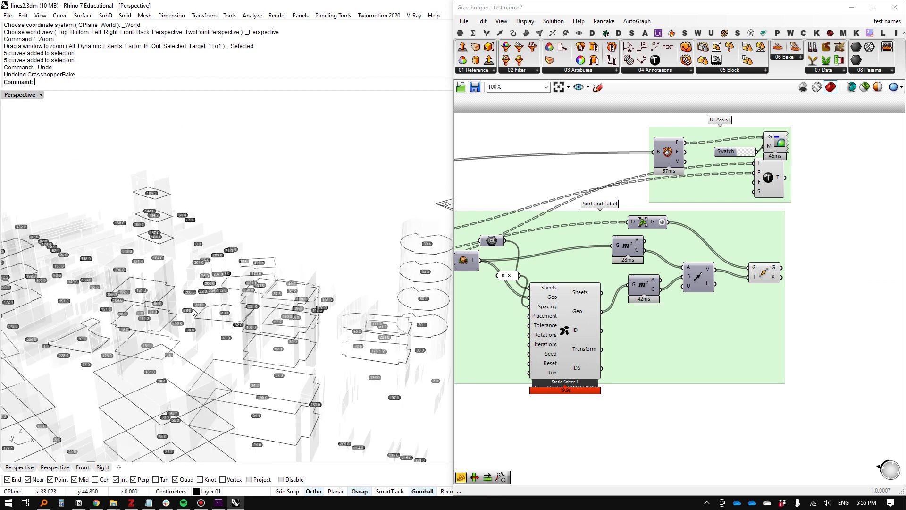
pyautogui.moveTo(351, 285); pyautogui.dragTo(278, 314, button='right')
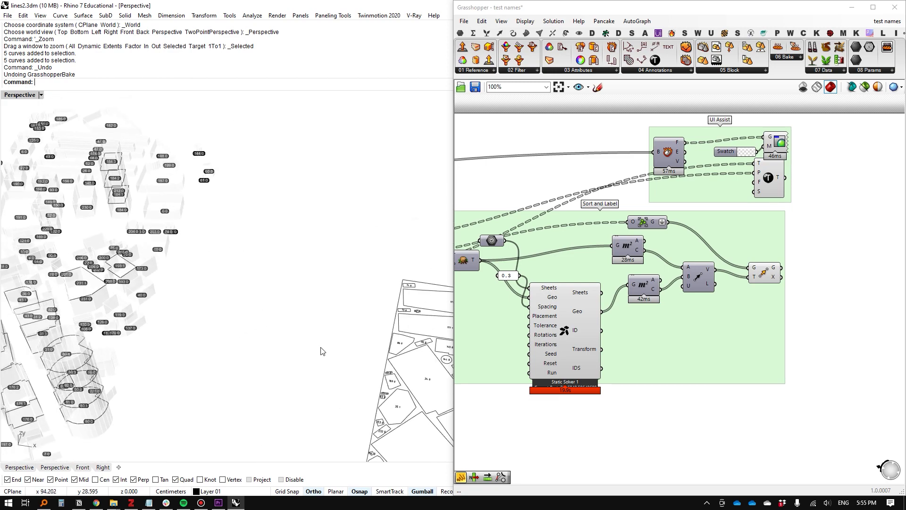
pyautogui.keyDown('shift'); pyautogui.moveTo(189, 298); pyautogui.dragTo(323, 278, button='right'); pyautogui.keyUp('shift')
pyautogui.scroll(-5, 180, 255)
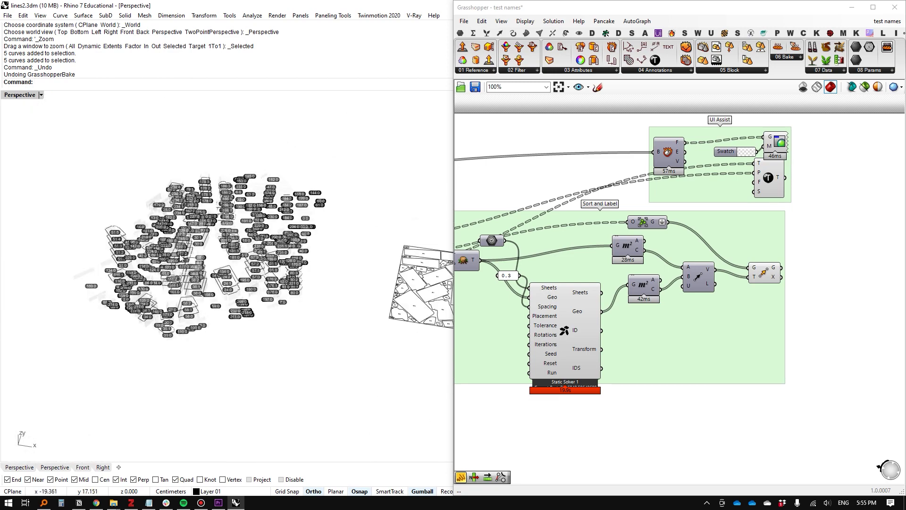
pyautogui.scroll(4, 180, 250)
pyautogui.moveTo(175, 247); pyautogui.dragTo(223, 246, button='right')
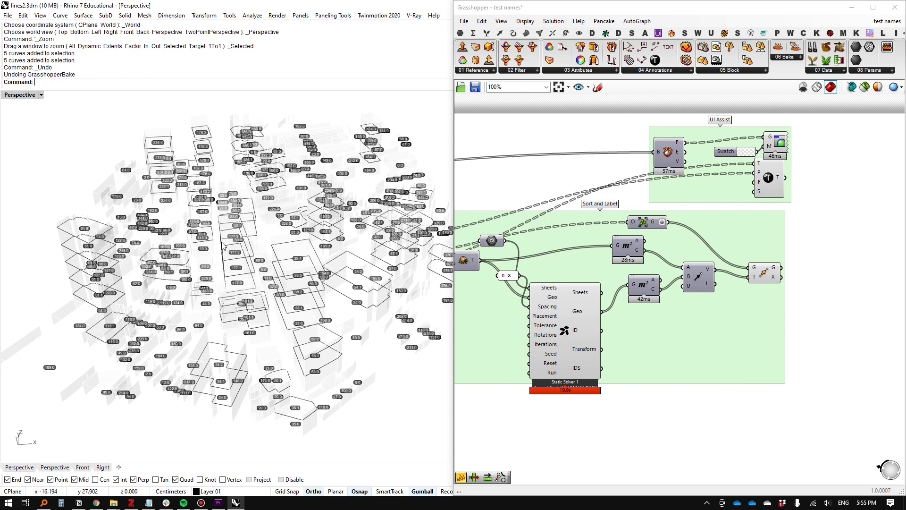
pyautogui.scroll(3, 222, 245)
pyautogui.moveTo(217, 241); pyautogui.dragTo(253, 210, button='right')
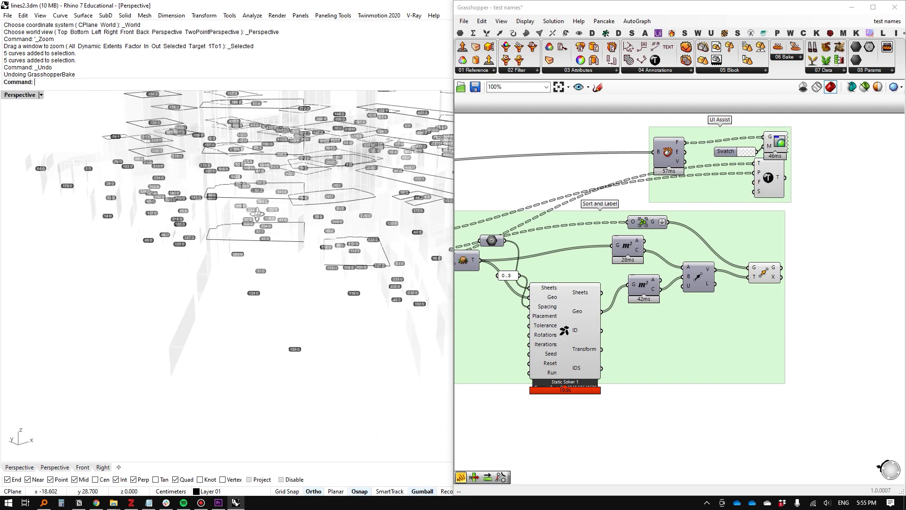
pyautogui.scroll(3, 253, 211)
pyautogui.scroll(-10, 253, 211)
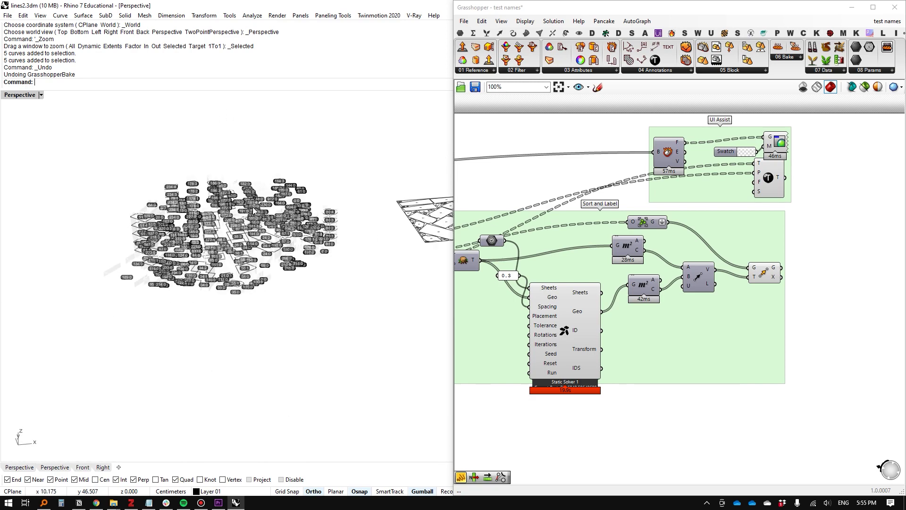
pyautogui.click(201, 502)
pyautogui.click(201, 502)
pyautogui.hotkey('alt', 'Tab')
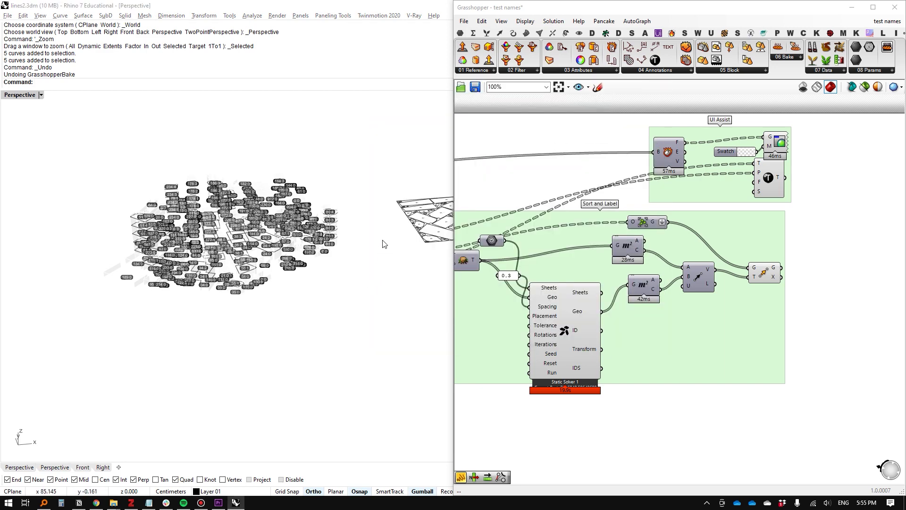